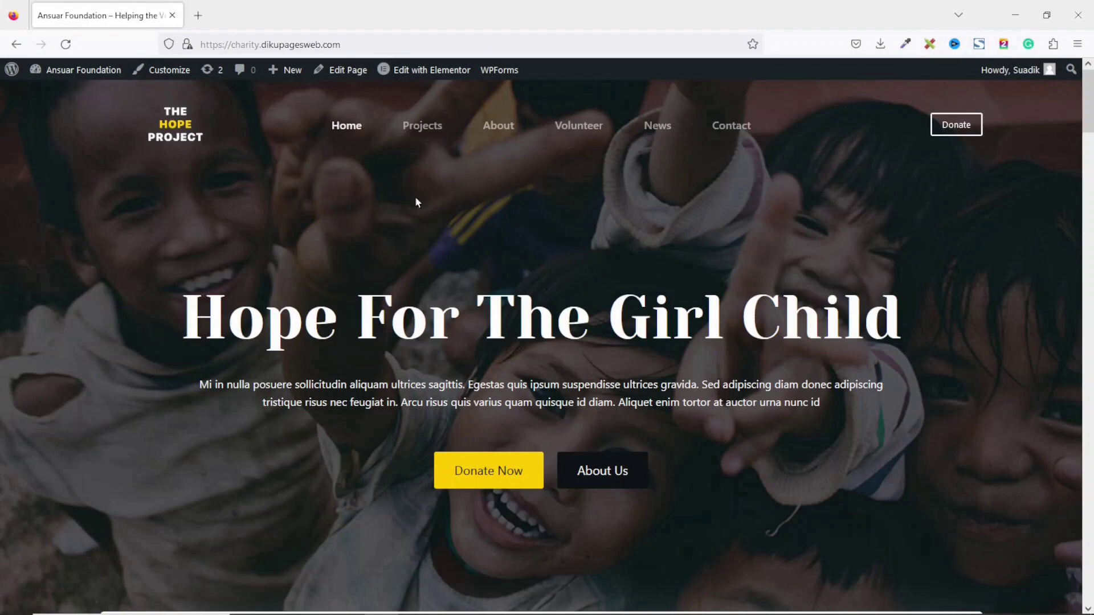
- Search the plugin directory for 'fundraising and donation management'
mouse_move(80, 69)
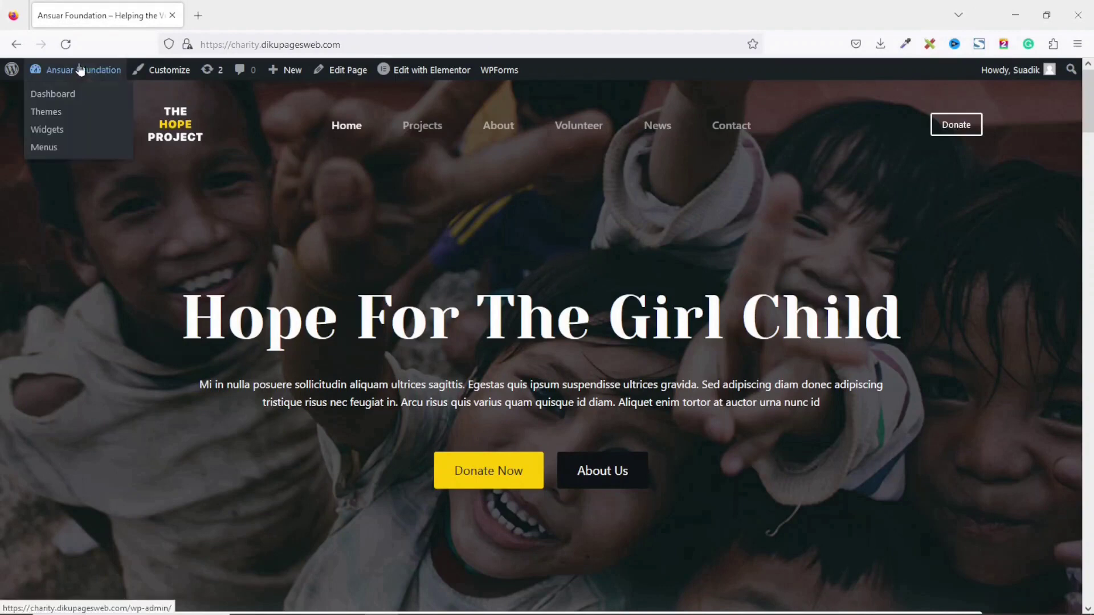
left_click(61, 98)
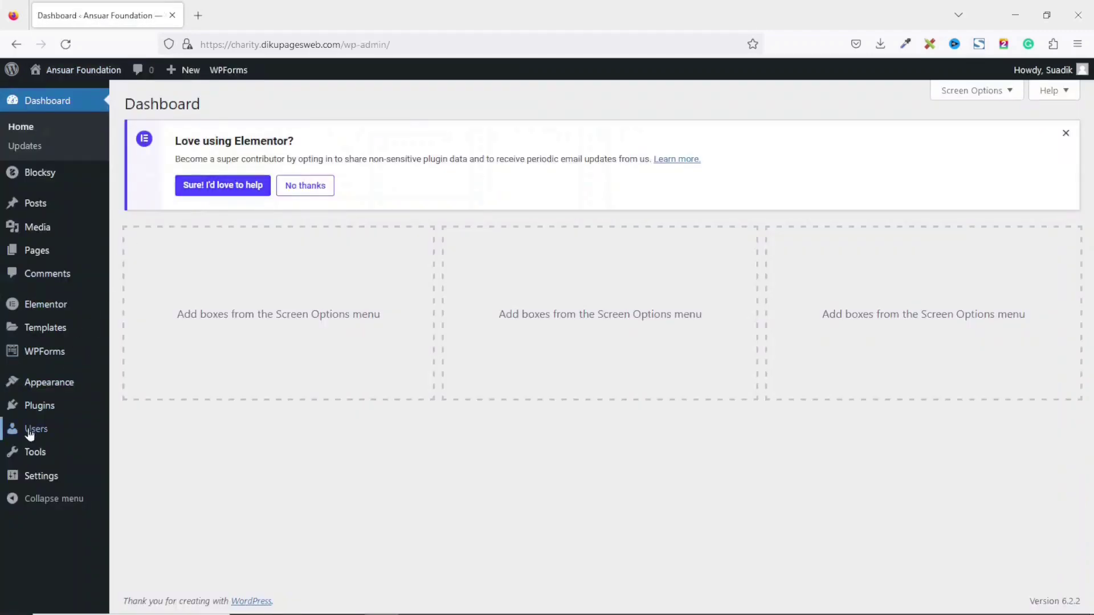
mouse_move(49, 412)
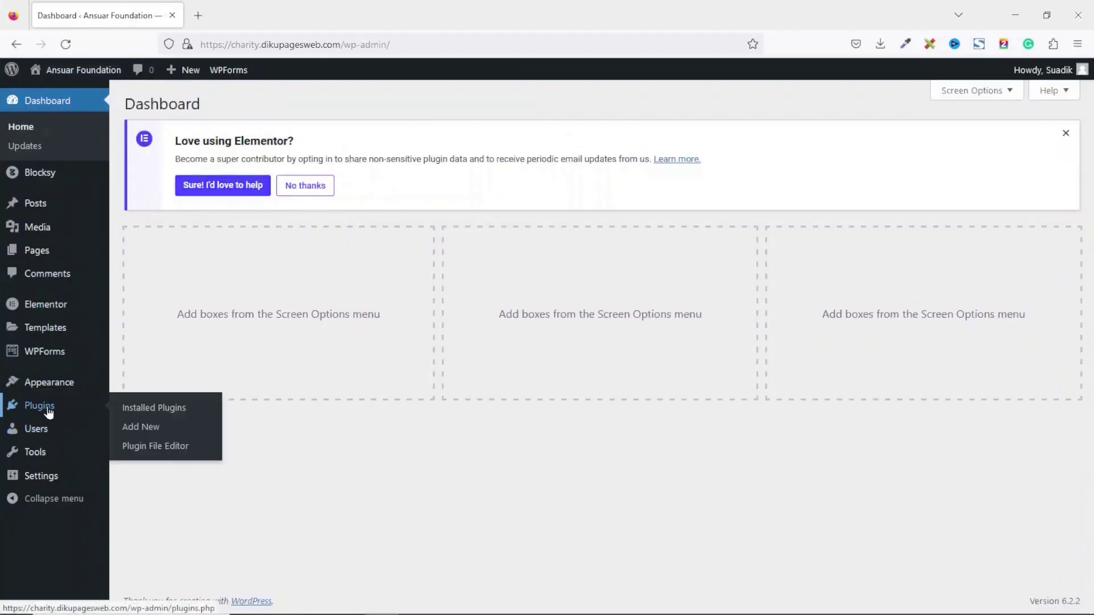
left_click(147, 431)
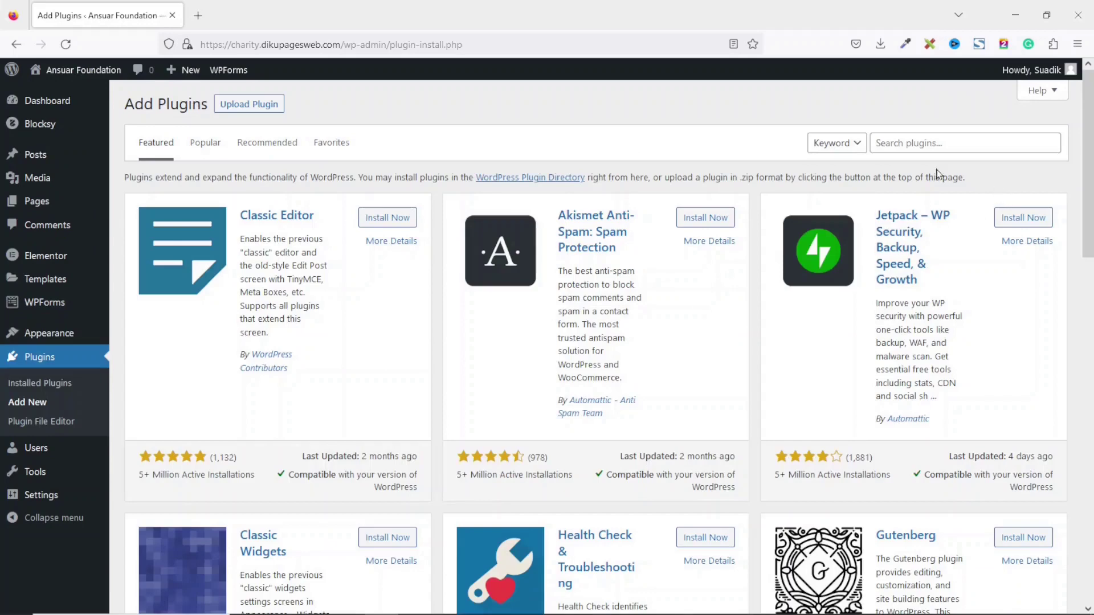
left_click(943, 143)
type("fundraising and donation management")
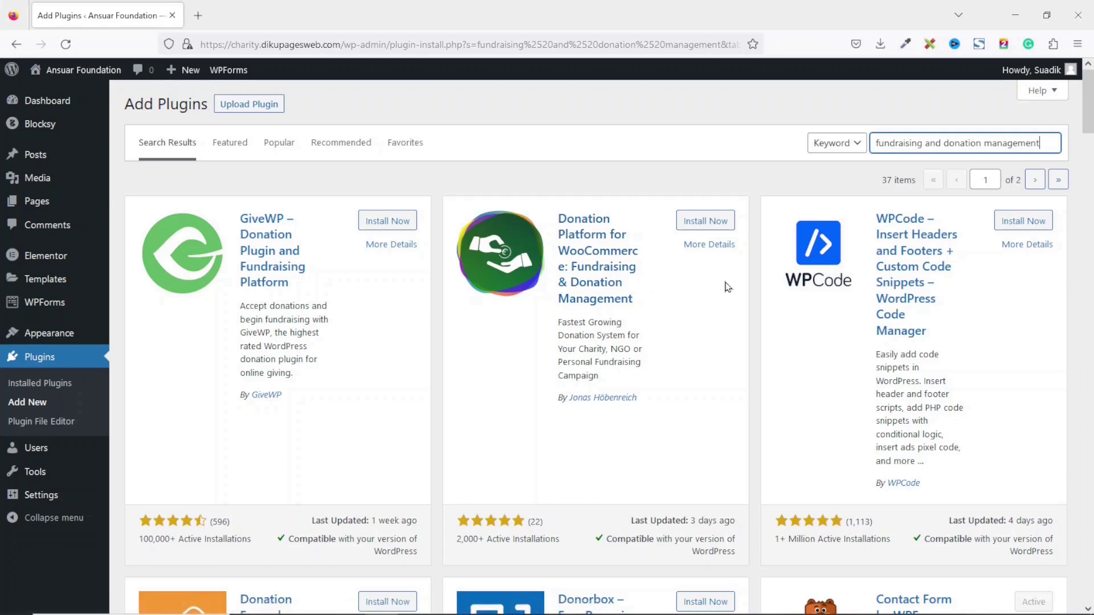
- Install and activate the Donation Platform for WooCommerce plugin
left_click(701, 222)
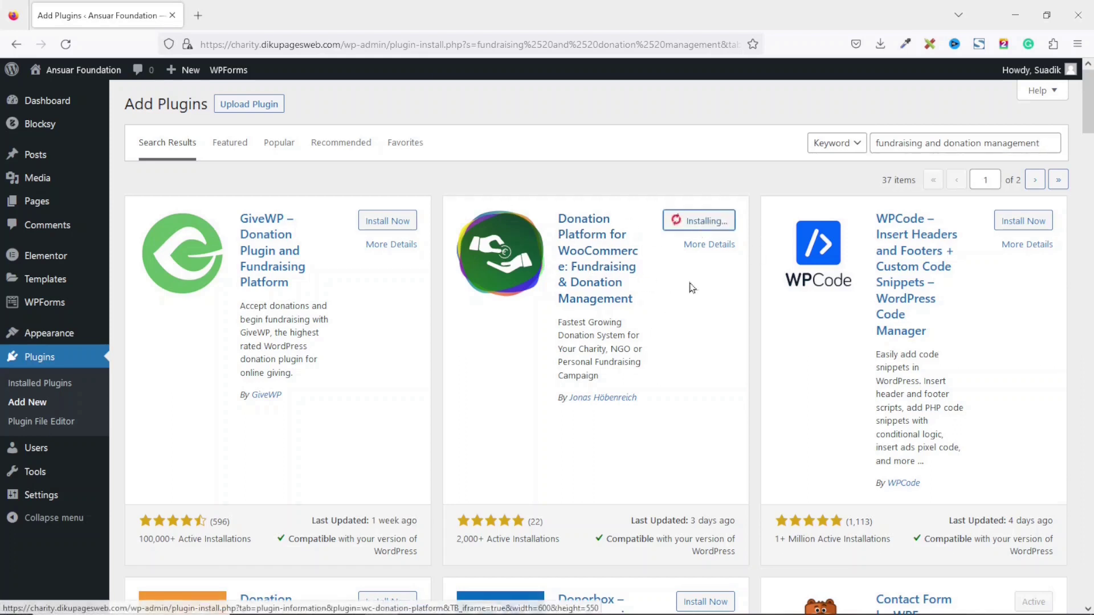
left_click(711, 221)
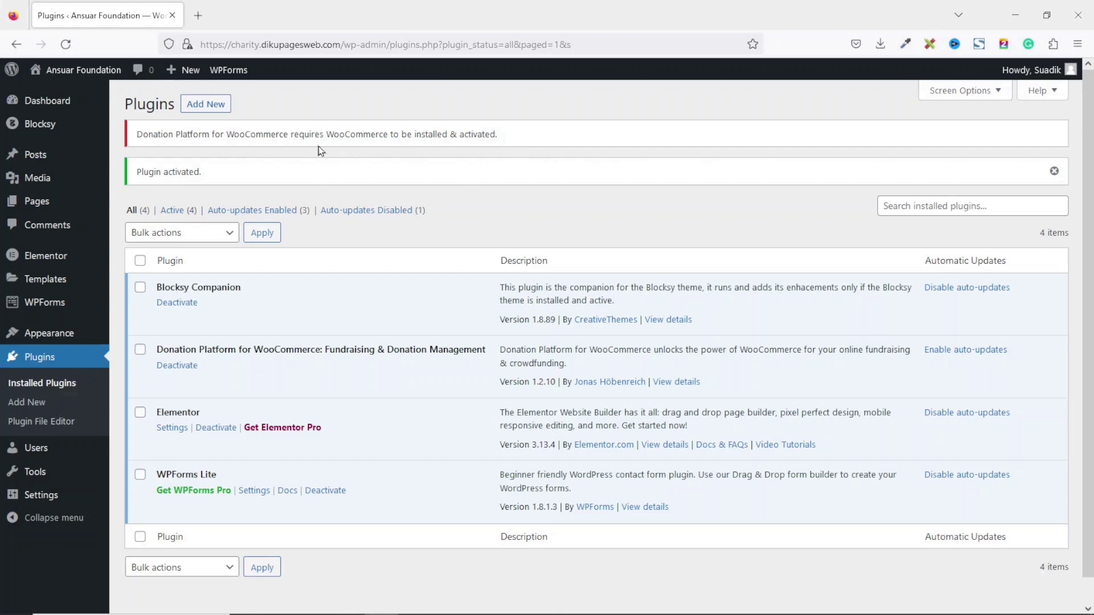
left_click(219, 104)
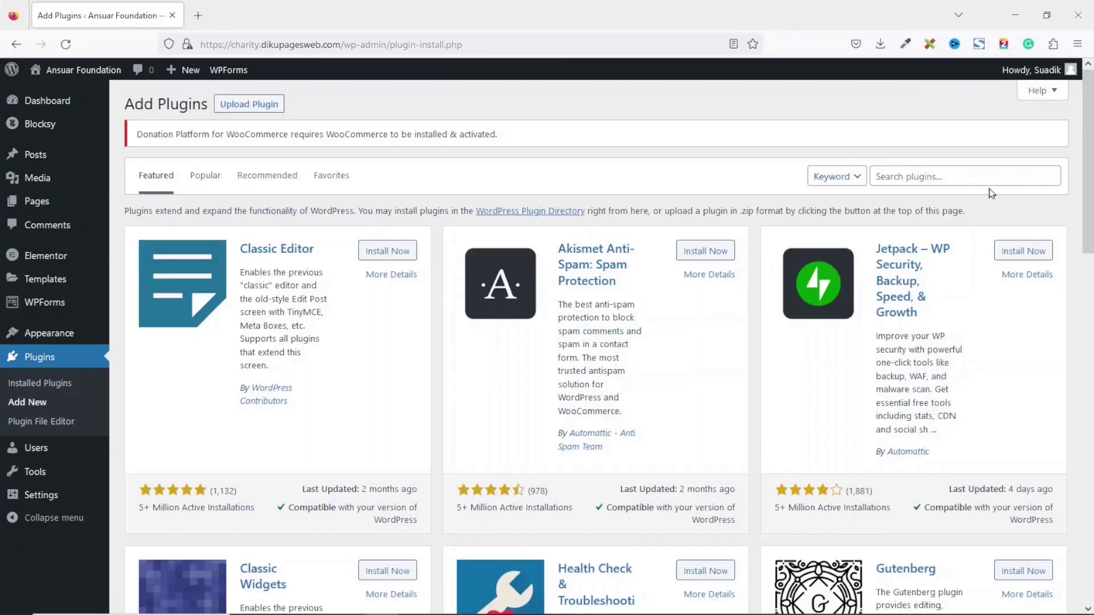
- Search for 'woocommerce', then install and activate the WooCommerce plugin
left_click(992, 175)
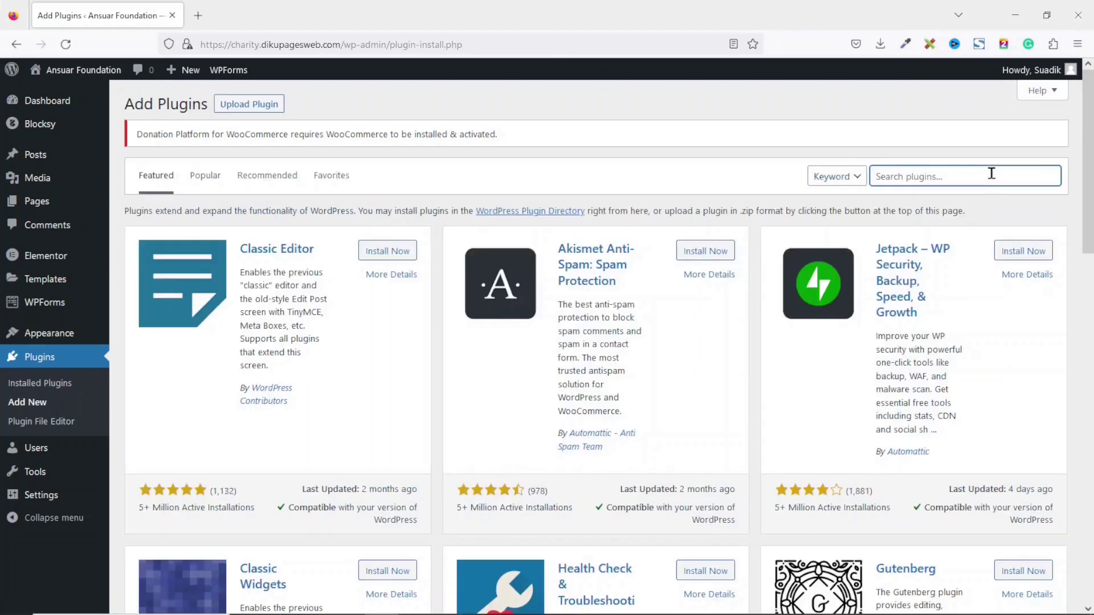
type("woocommerce")
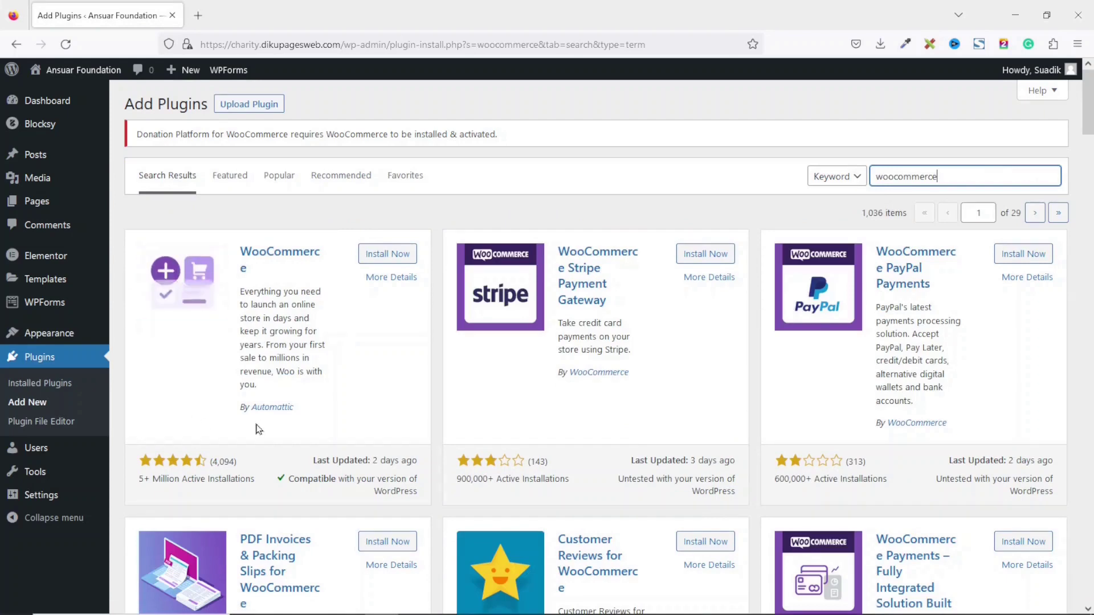
left_click(397, 255)
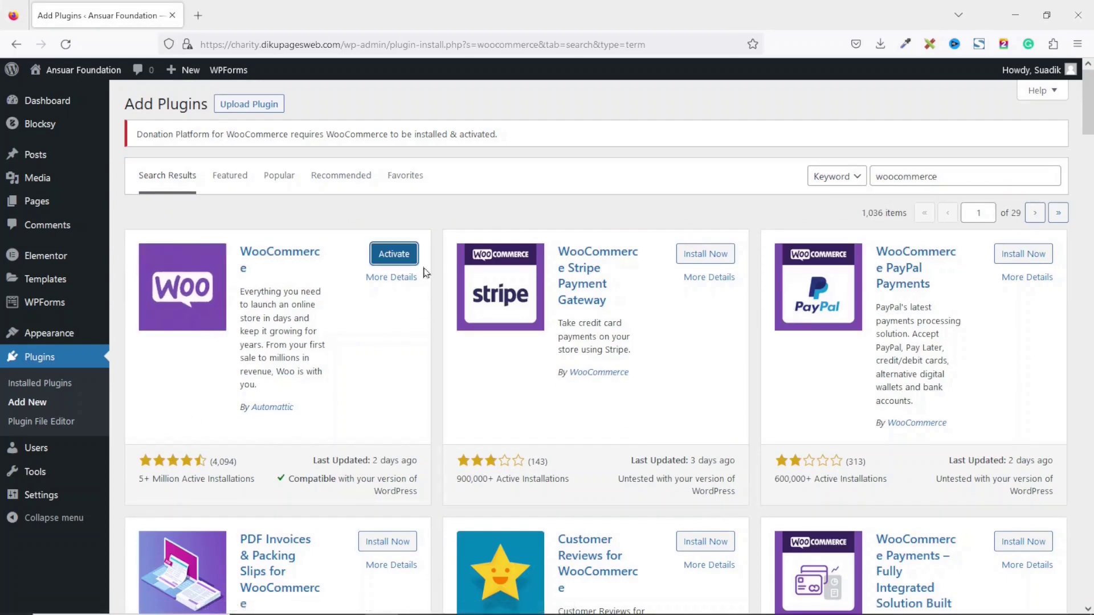
left_click(402, 263)
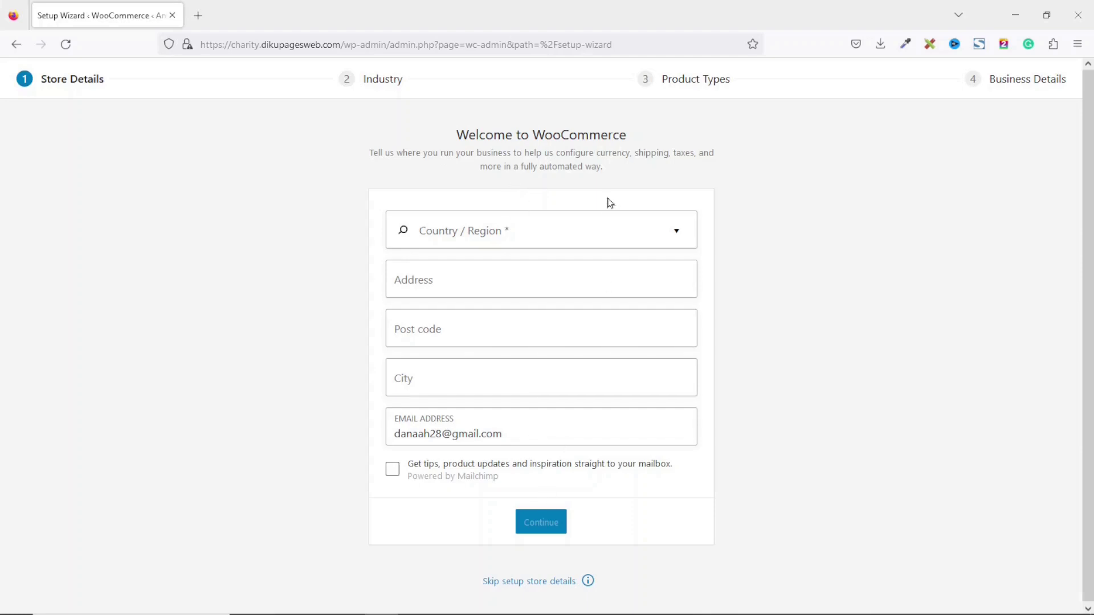
- Submit the store details with Ghana — Northern as the region, declining usage tracking
left_click(501, 228)
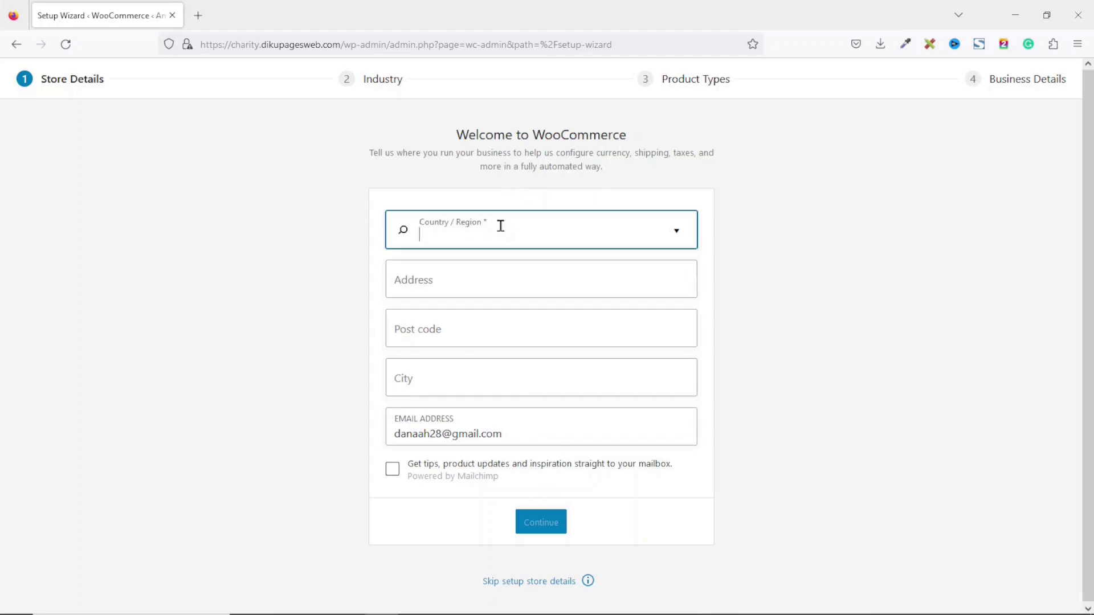
left_click(552, 238)
left_click(506, 280)
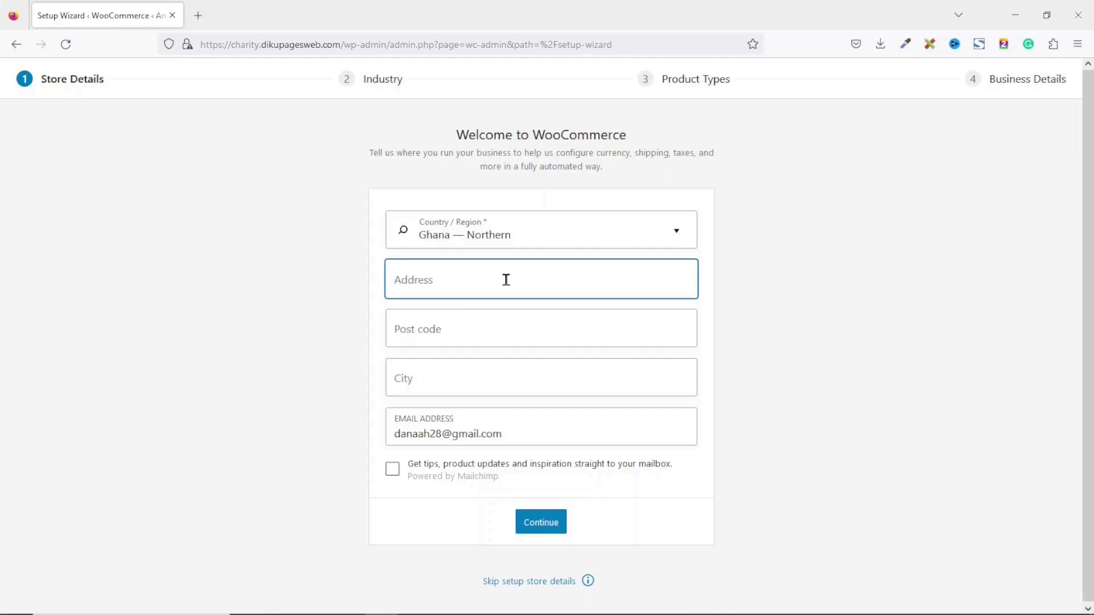
left_click(572, 383)
left_click(527, 516)
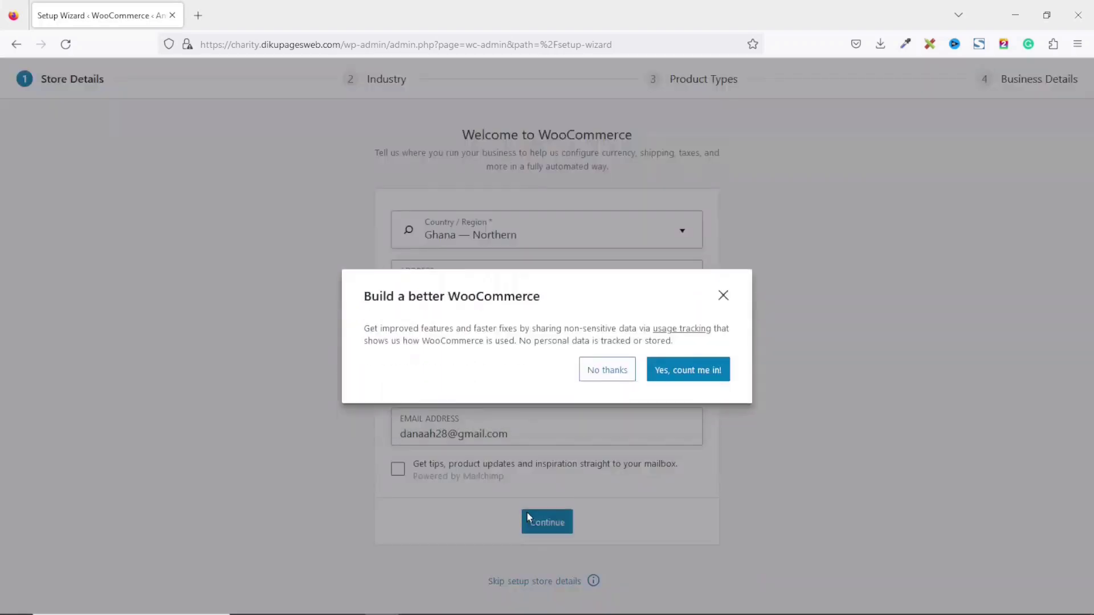
left_click(619, 371)
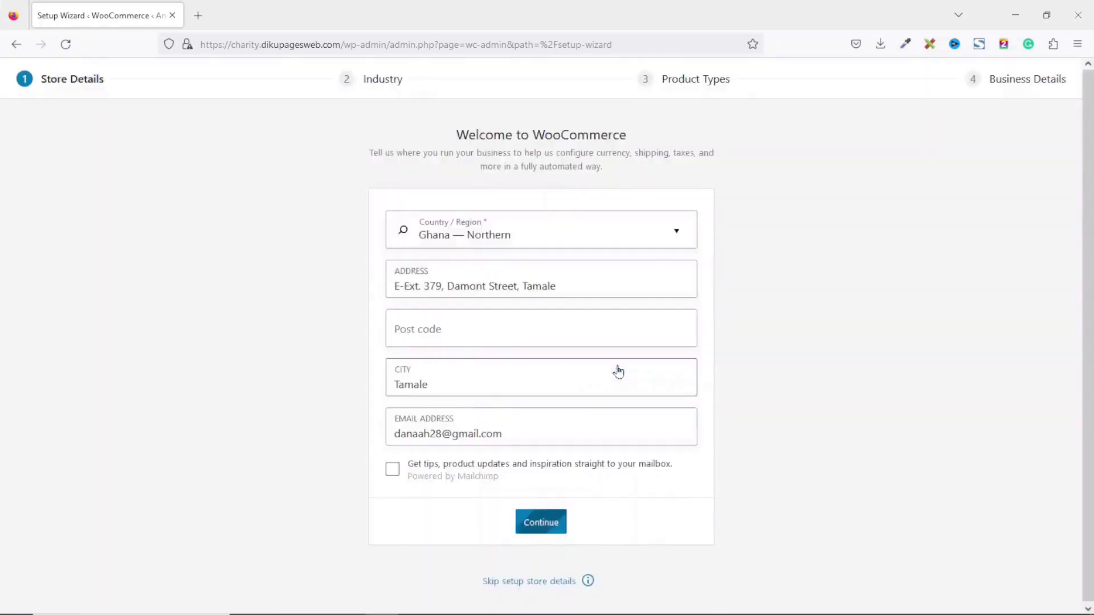
- Set the industry to Other (NGO) and choose Physical products plus Downloads
left_click(395, 450)
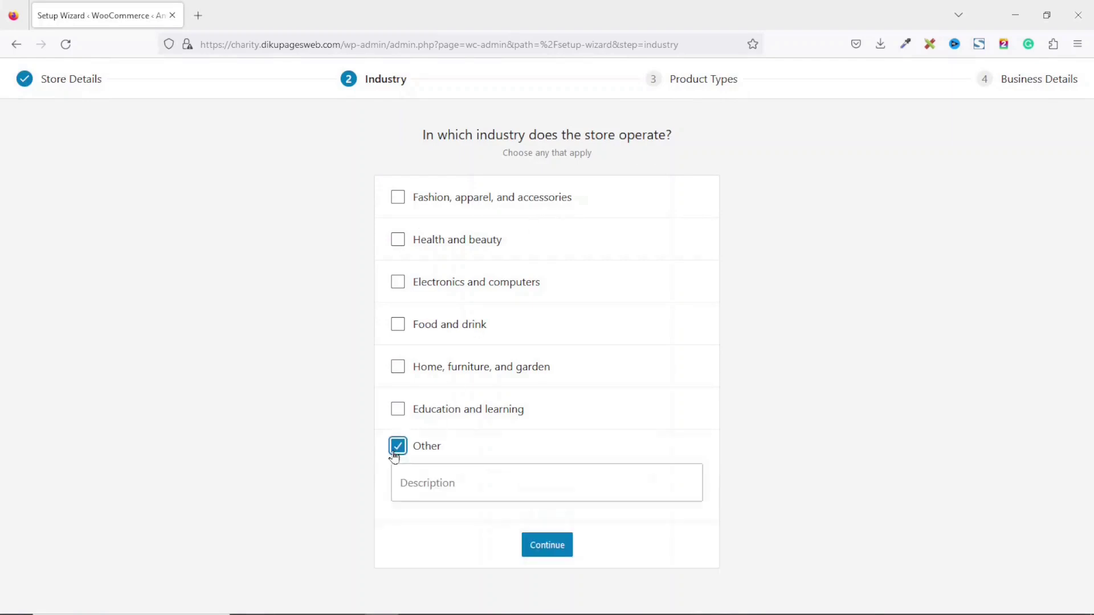
left_click(485, 491)
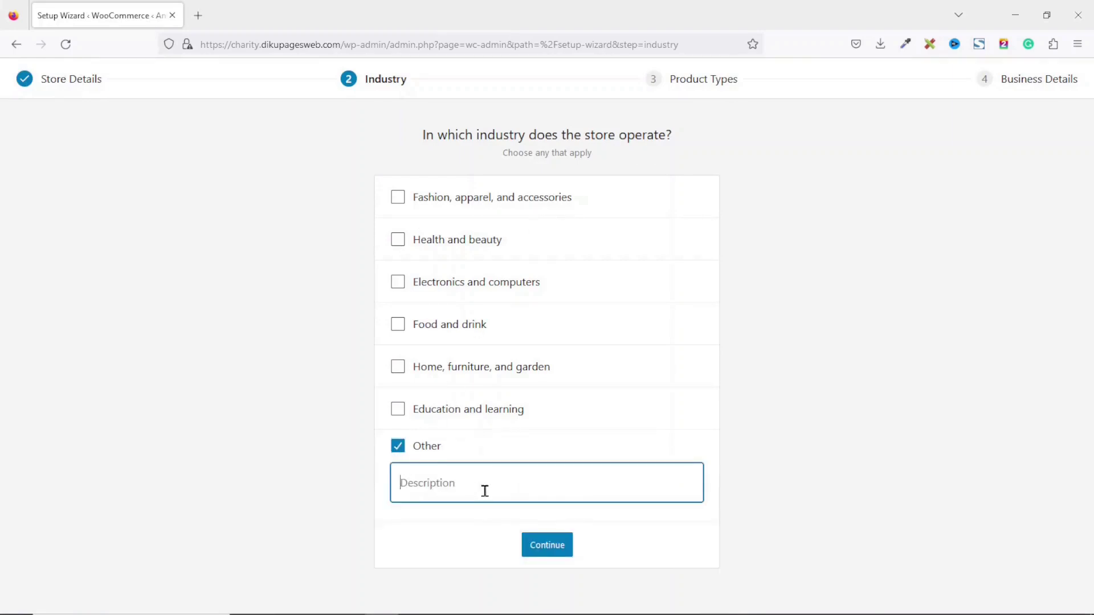
type("NGO")
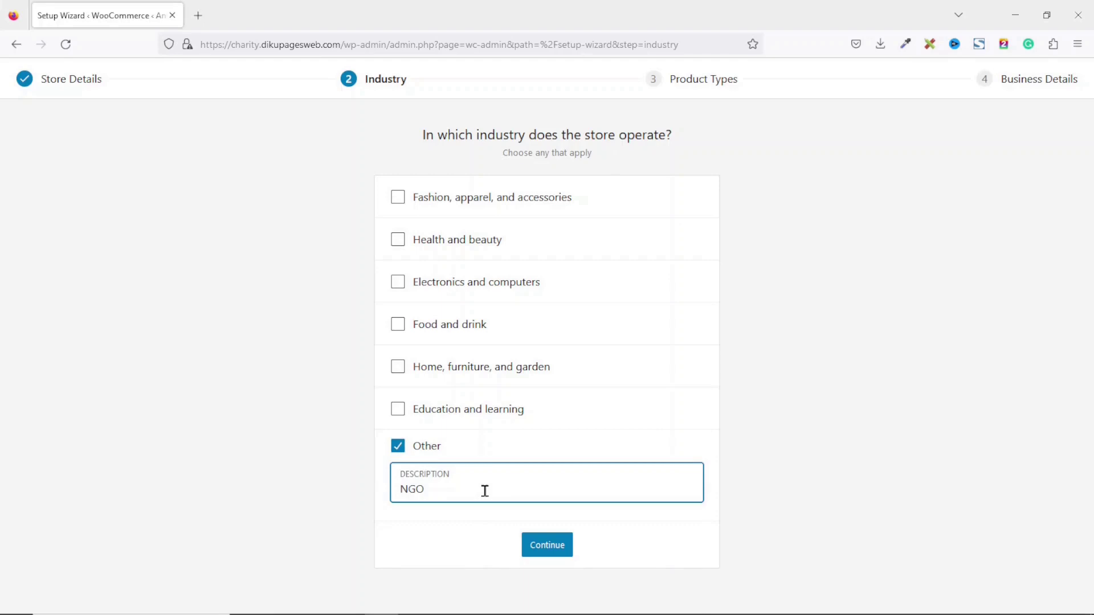
left_click(539, 546)
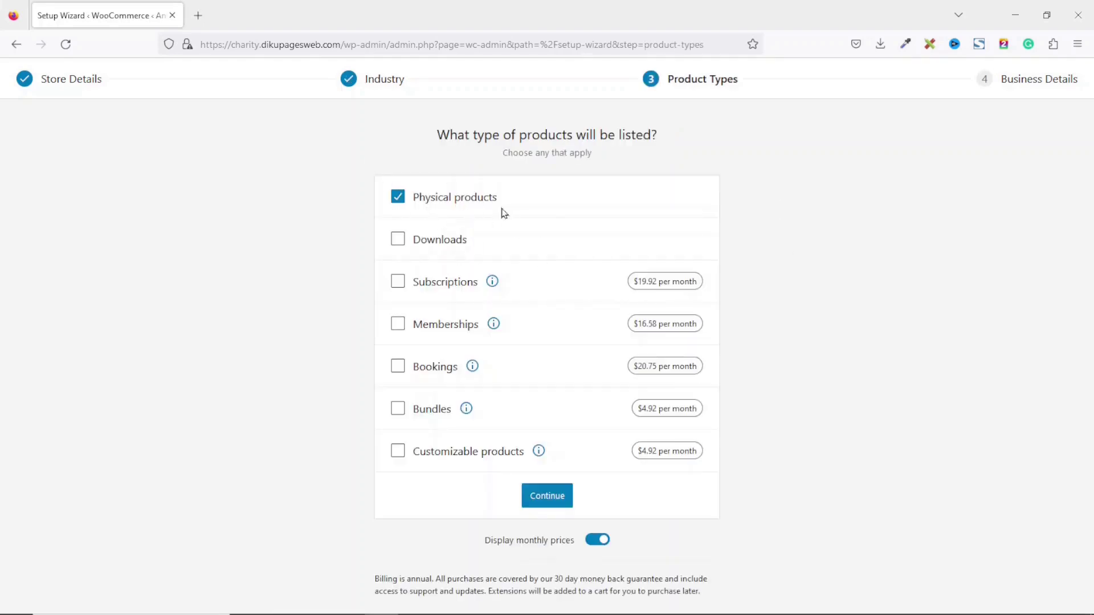
left_click(452, 249)
left_click(547, 498)
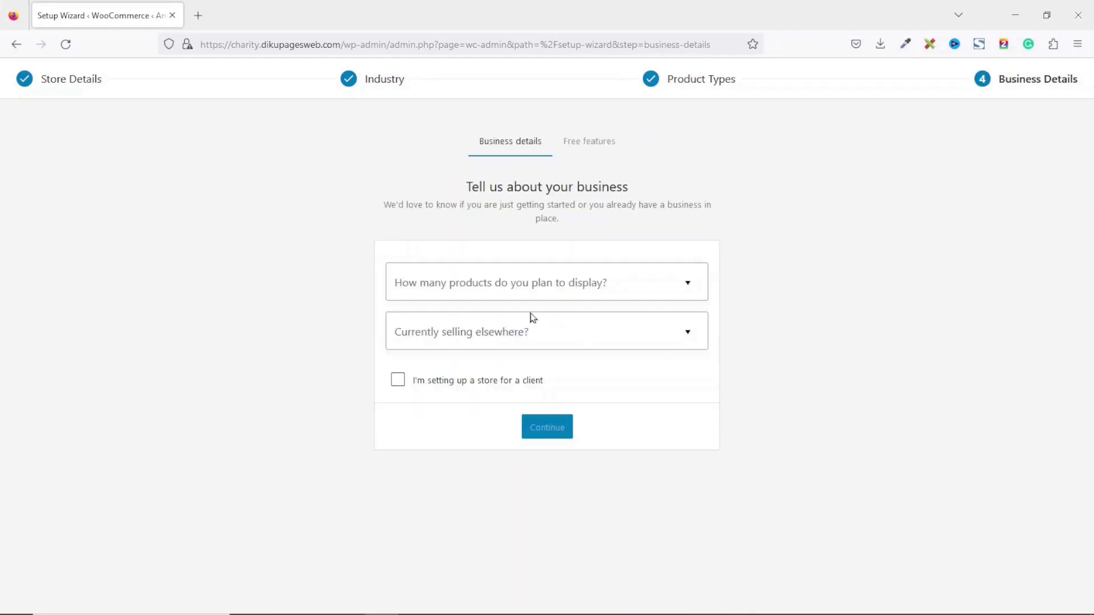
- Answer 'I don't have any products yet' and 'No', then finish without recommended business features
left_click(574, 293)
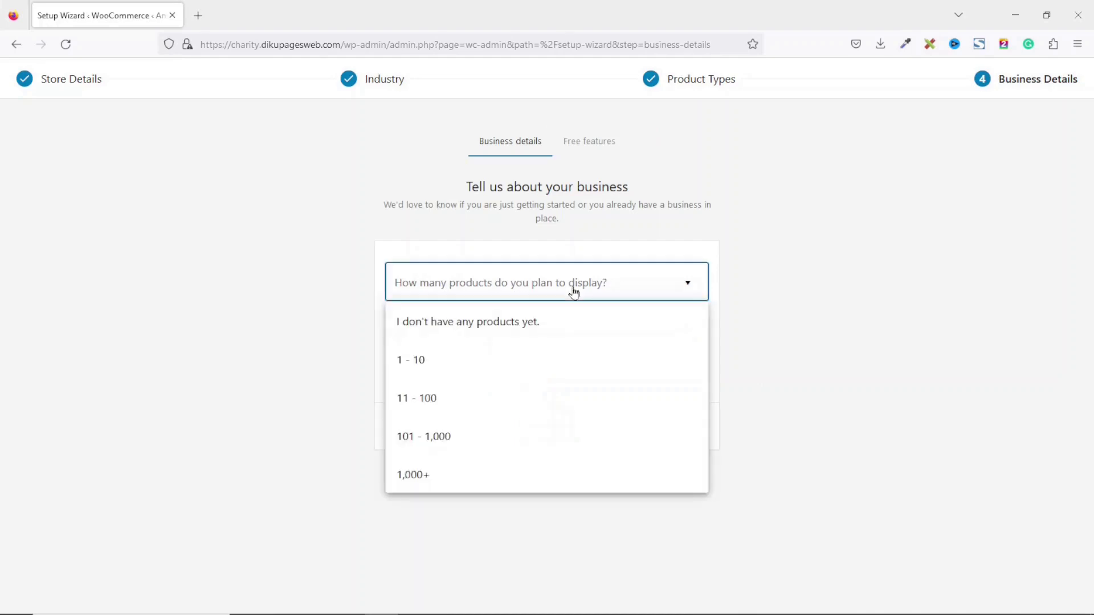
left_click(495, 331)
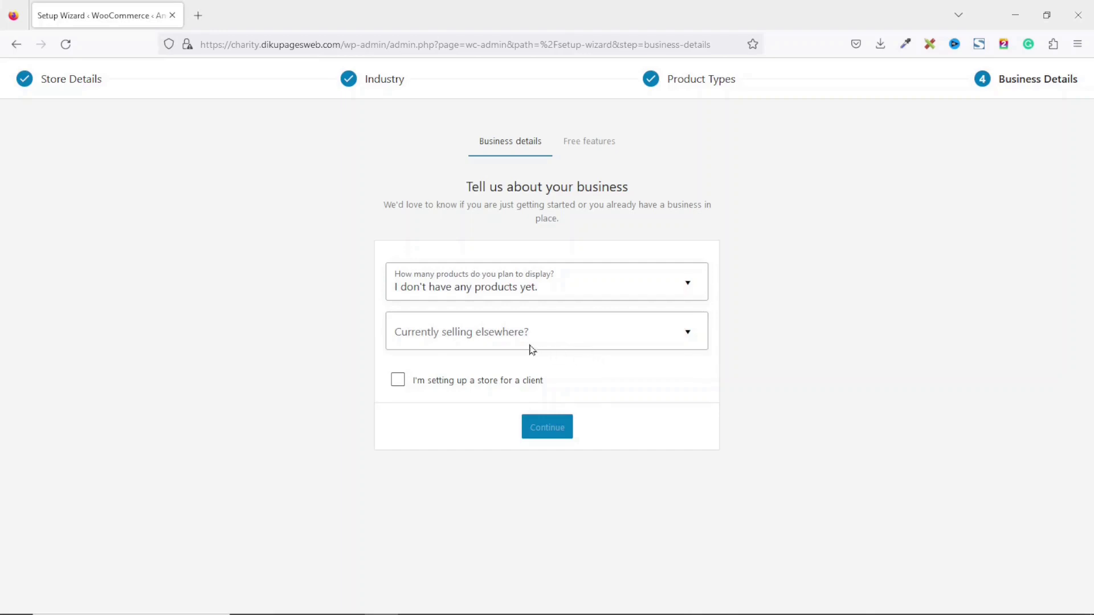
left_click(531, 338)
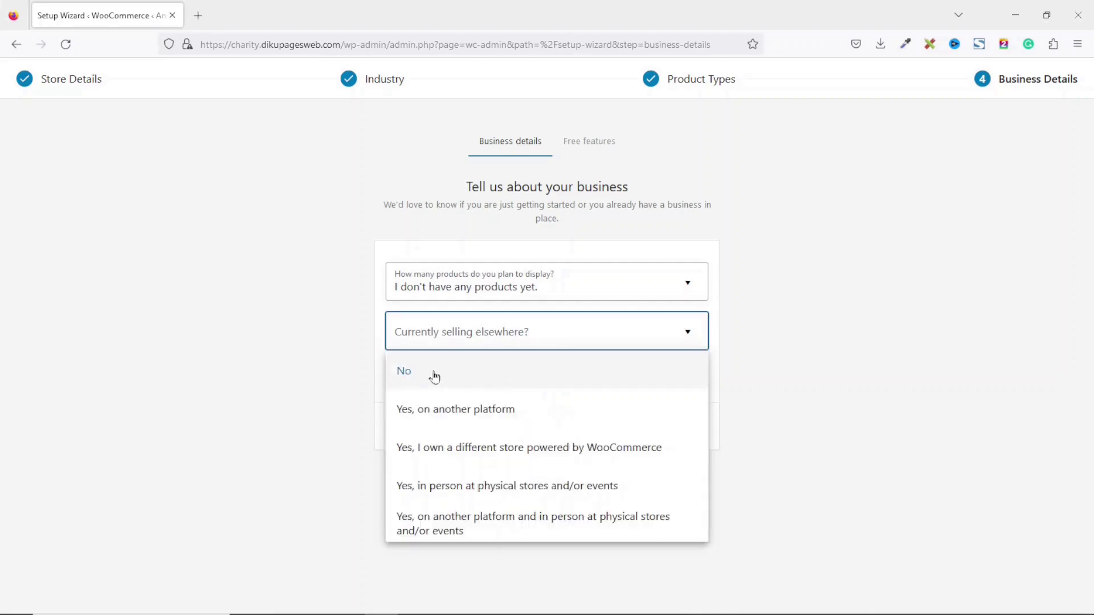
left_click(437, 375)
left_click(546, 427)
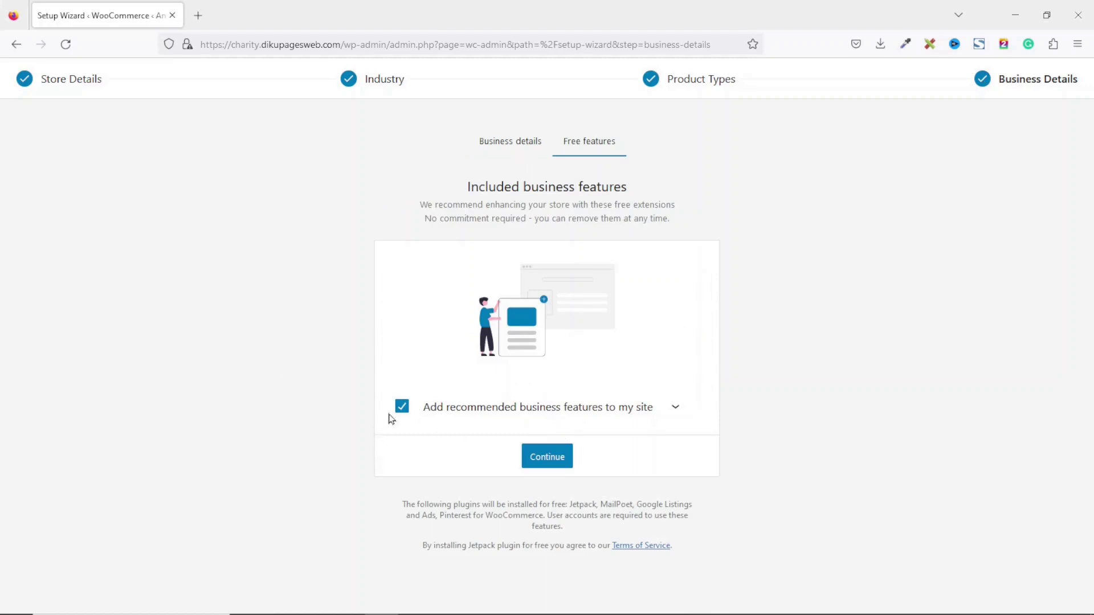
left_click(405, 411)
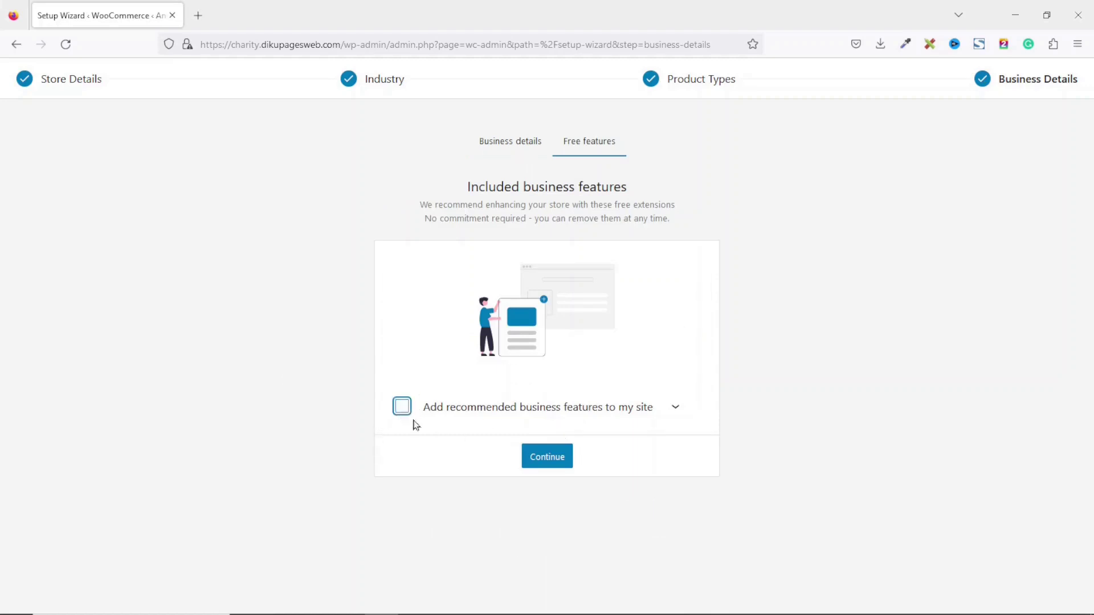
left_click(557, 462)
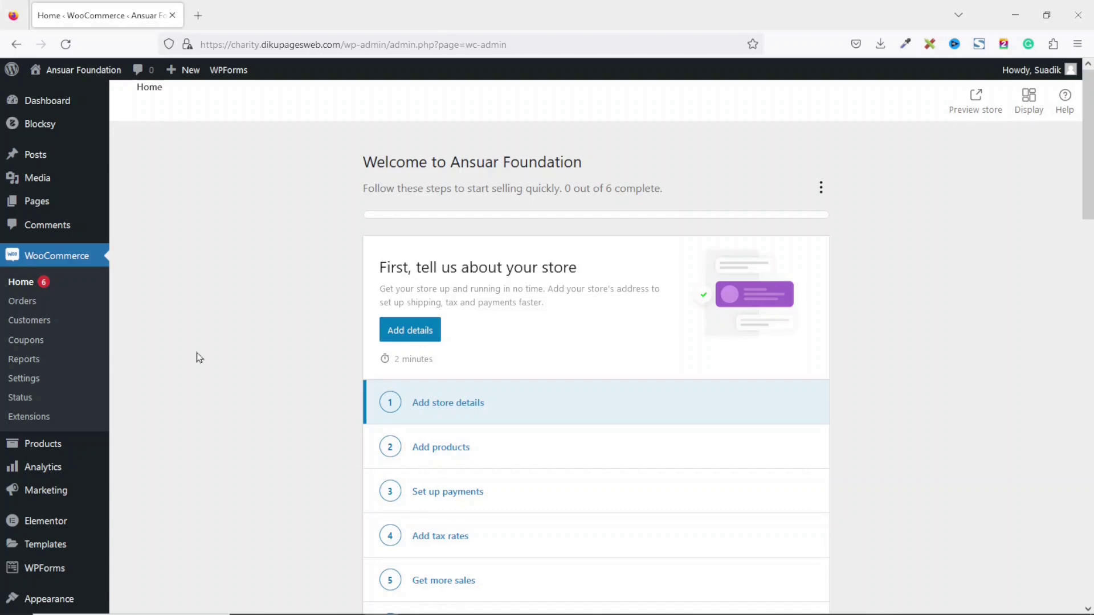
- Add a product named 'Campaign for Clean Water Project' with a pasted lorem ipsum description
mouse_move(43, 445)
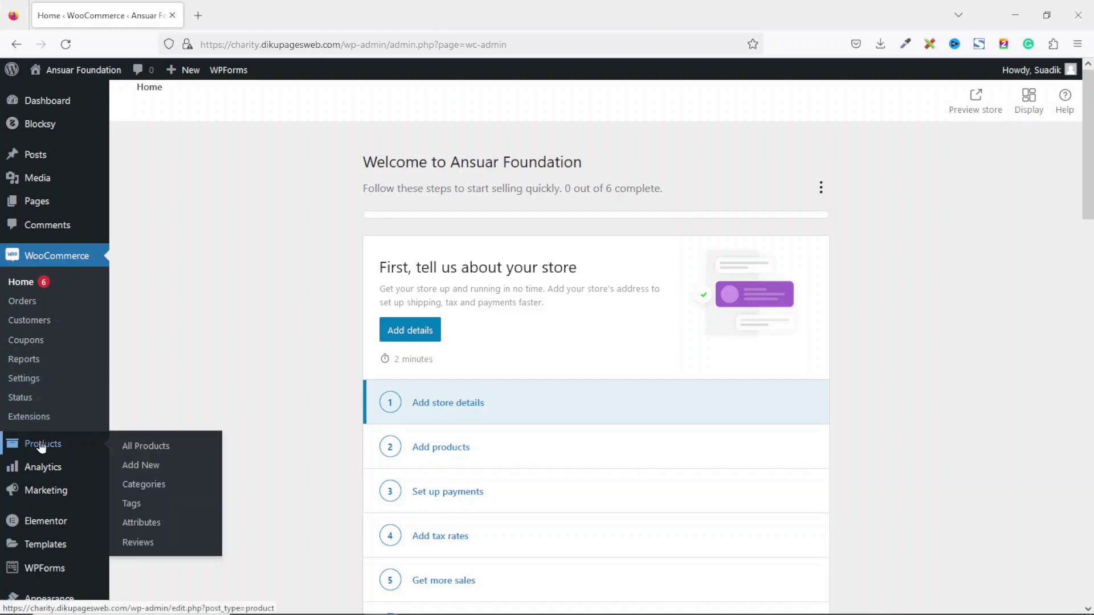
left_click(157, 468)
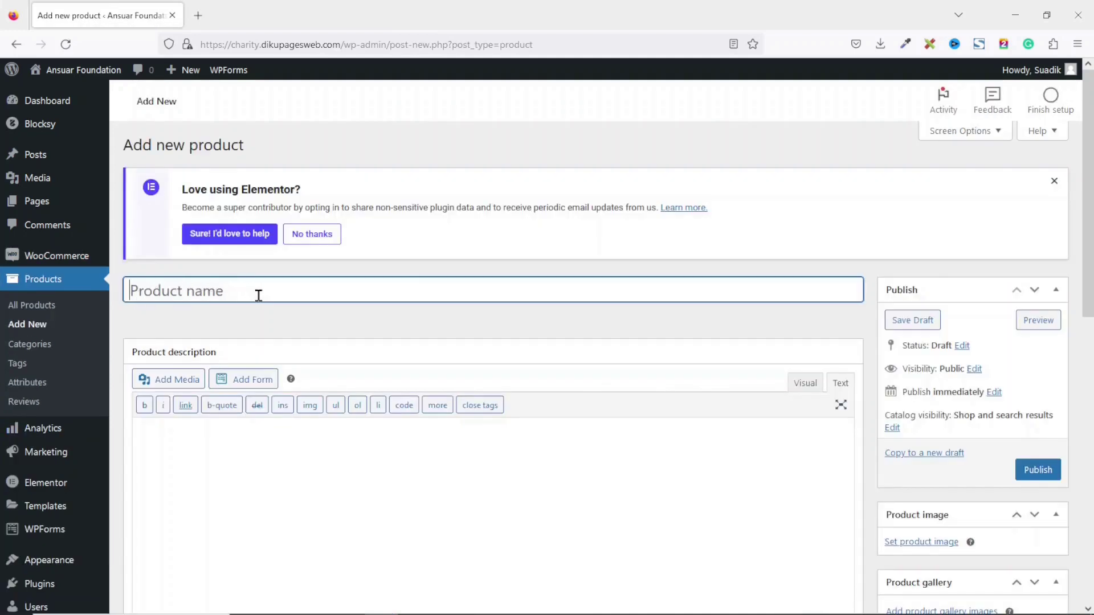
type("Campa")
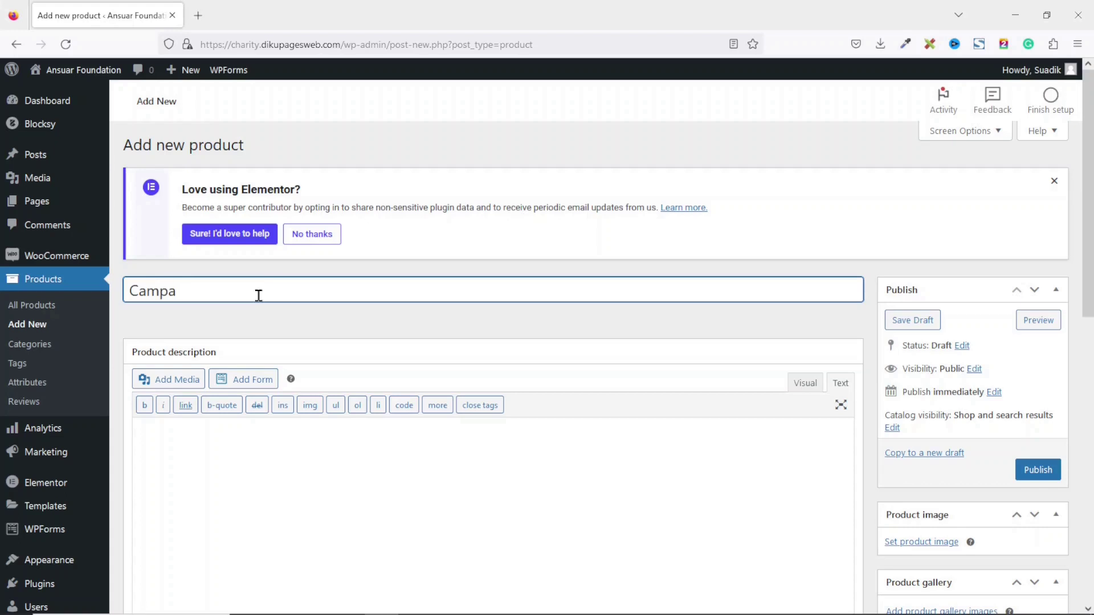
type("ign for Clean Water Project")
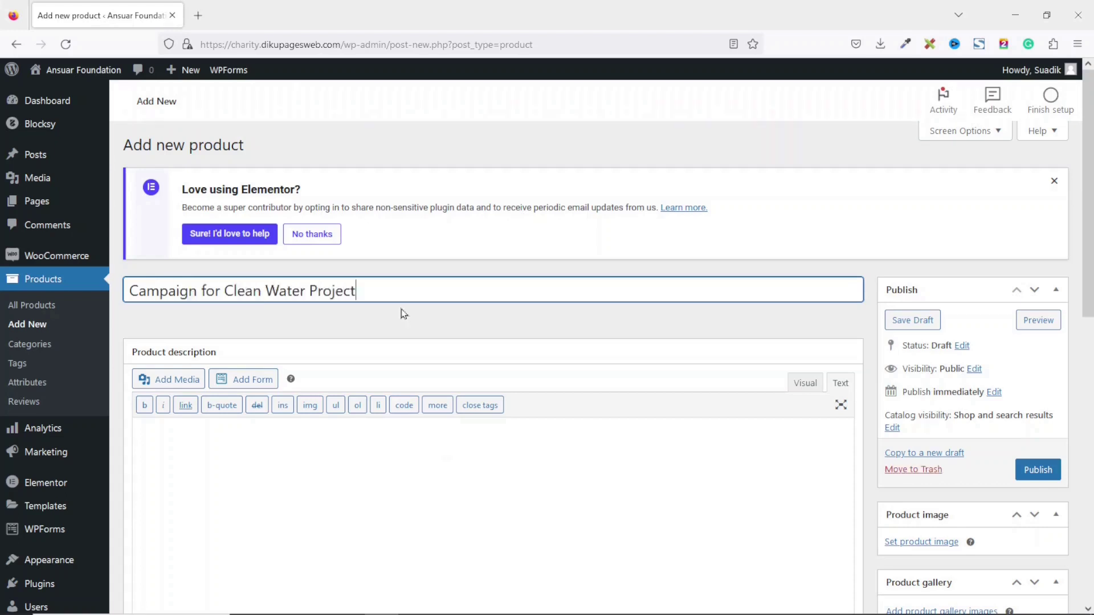
scroll(232, 423, "down", 3)
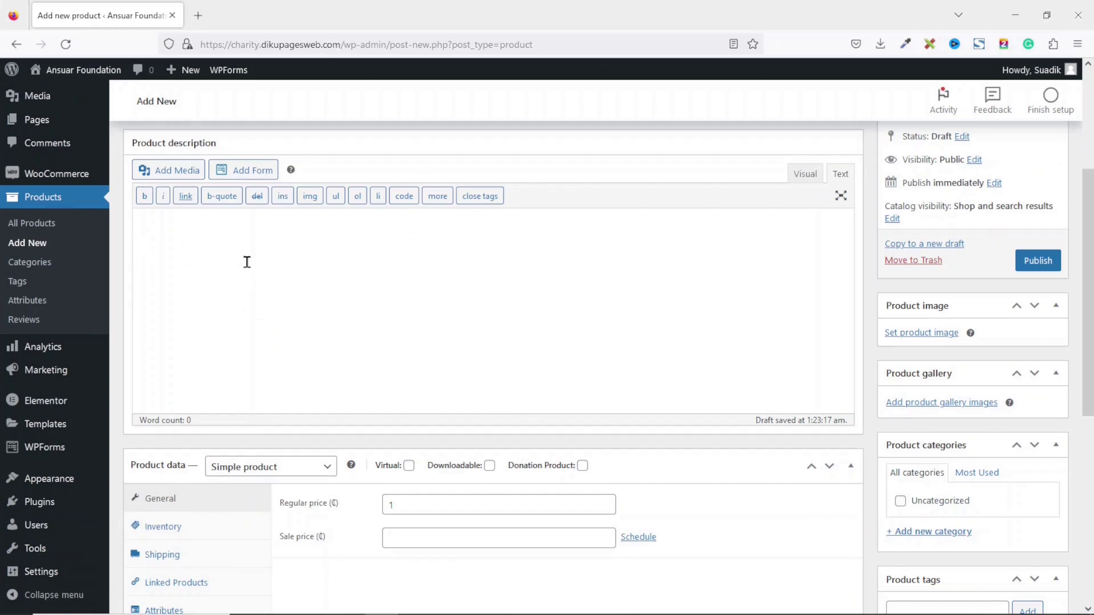
type("Lorem ipsum dolor sit amet, consectetur adipiscing elit, sed do eiusmod tempor incididunt ut labore et dolore magna aliqua. Dui vivamus arcu felis bibendum ut tristique et egestas quis.")
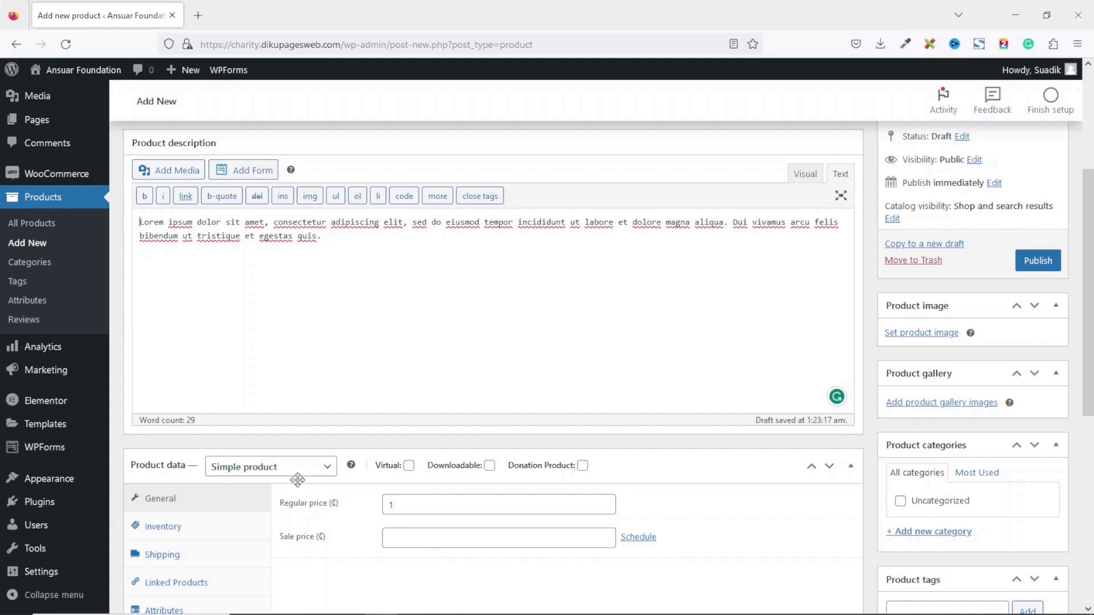
- Mark the product Virtual and a Donation Product, then view its Donation Form settings
left_click(409, 467)
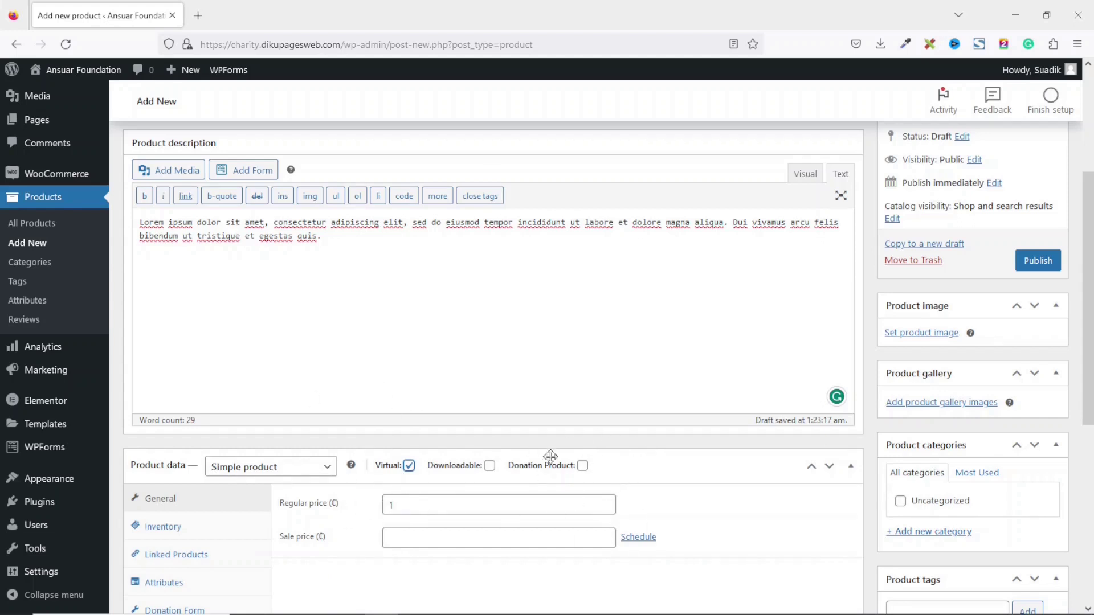
left_click(583, 466)
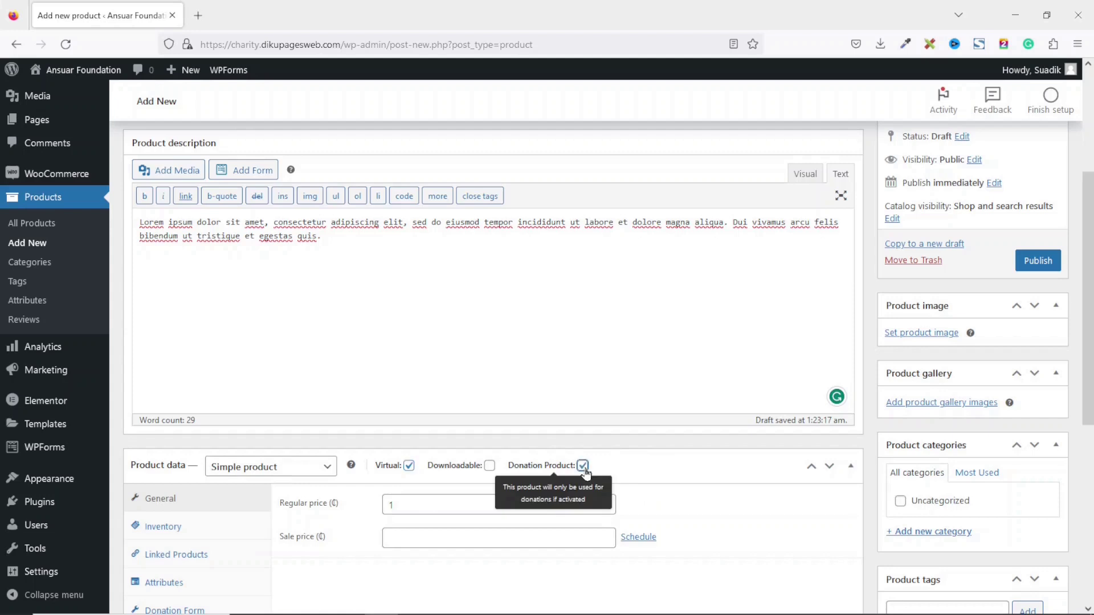
scroll(585, 473, "down", 2)
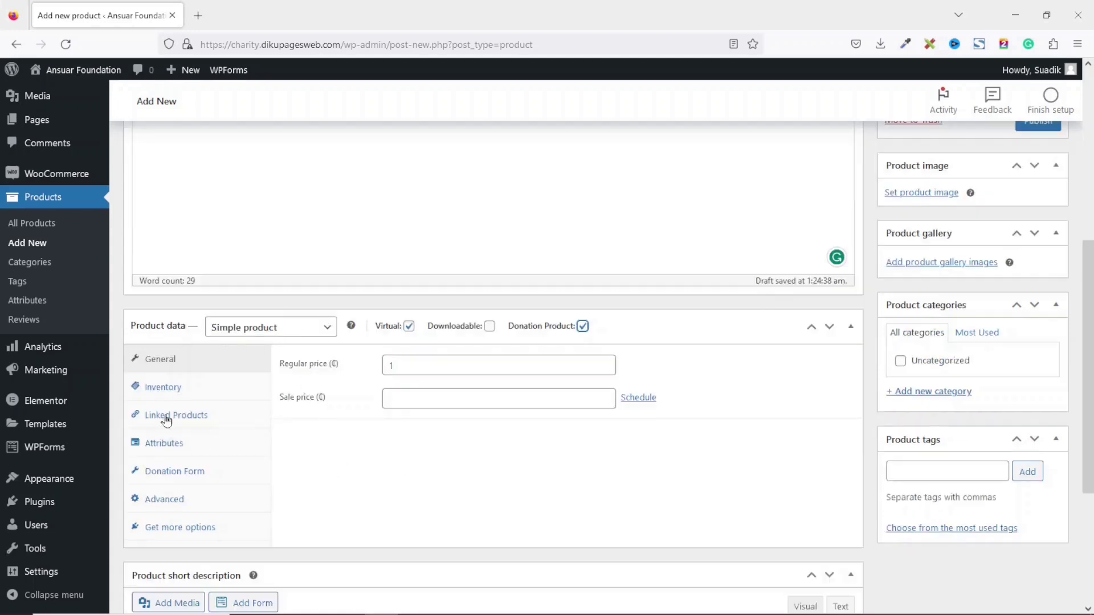
left_click(176, 472)
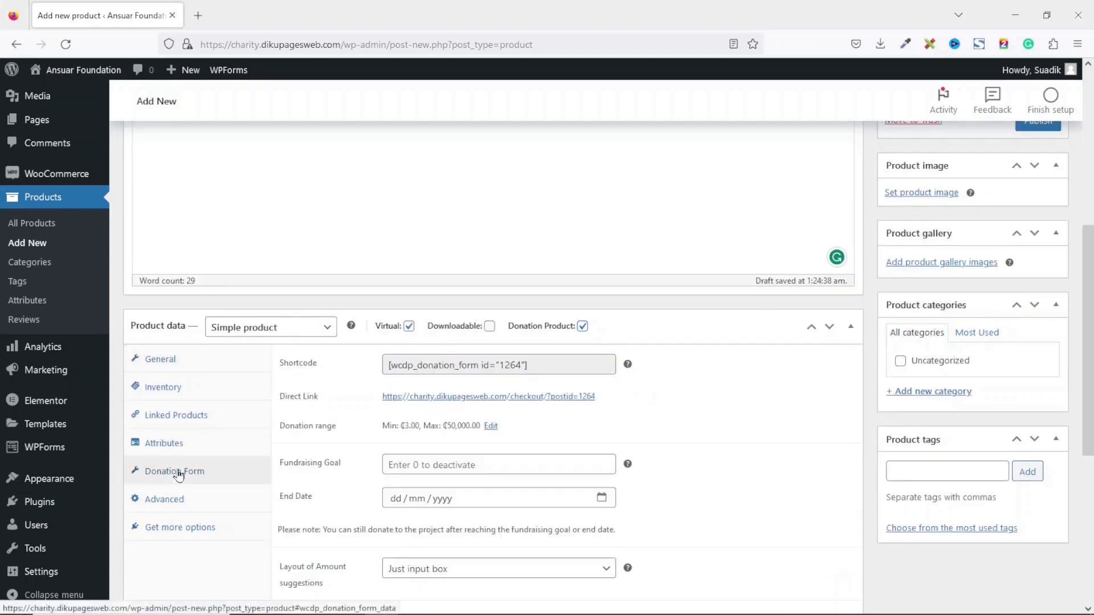
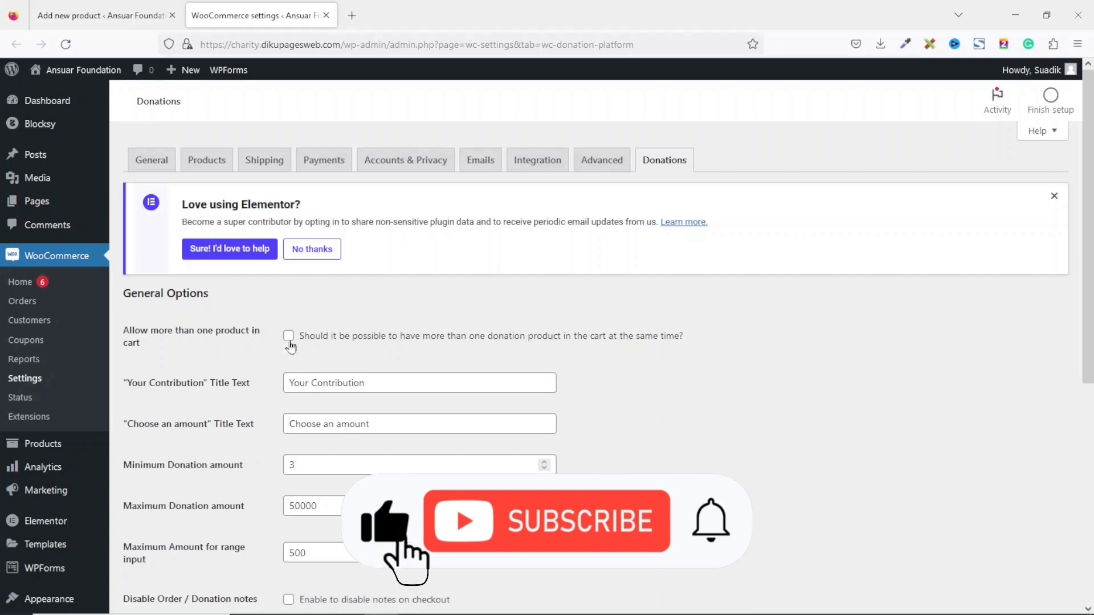
- Allow multiple donation products in the cart and check the minimum 3 and maximum 50000 amounts
left_click(289, 337)
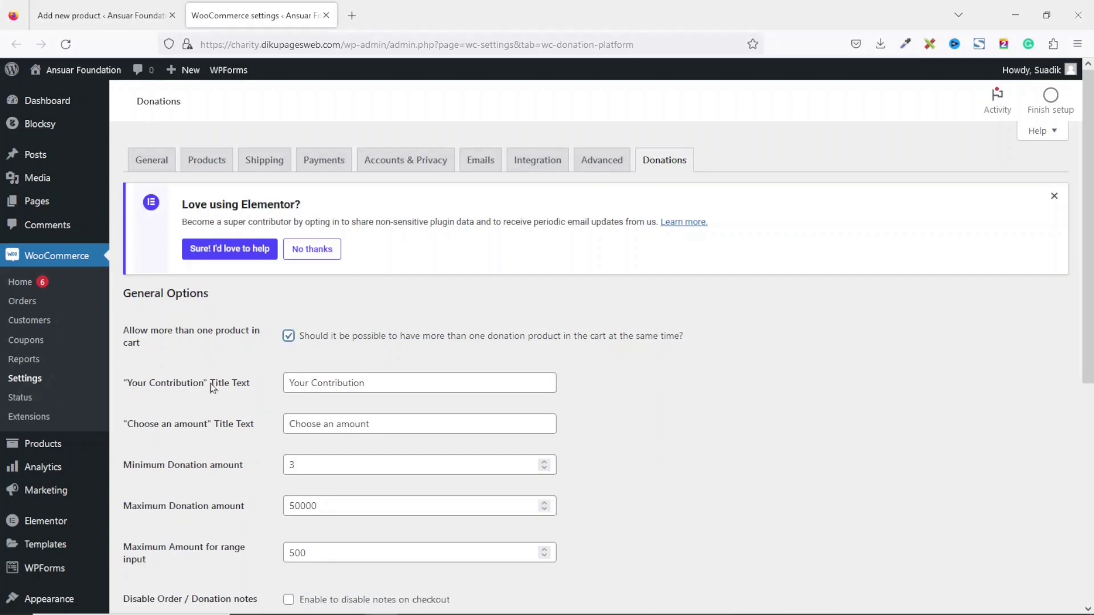
left_click_drag(395, 382, 247, 381)
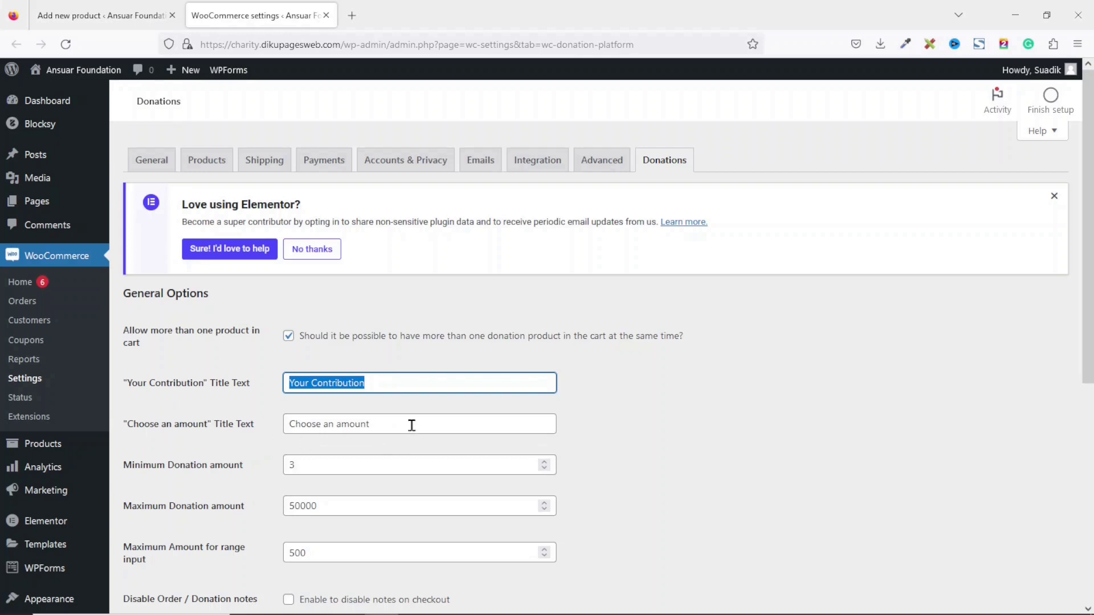
left_click_drag(410, 425, 268, 426)
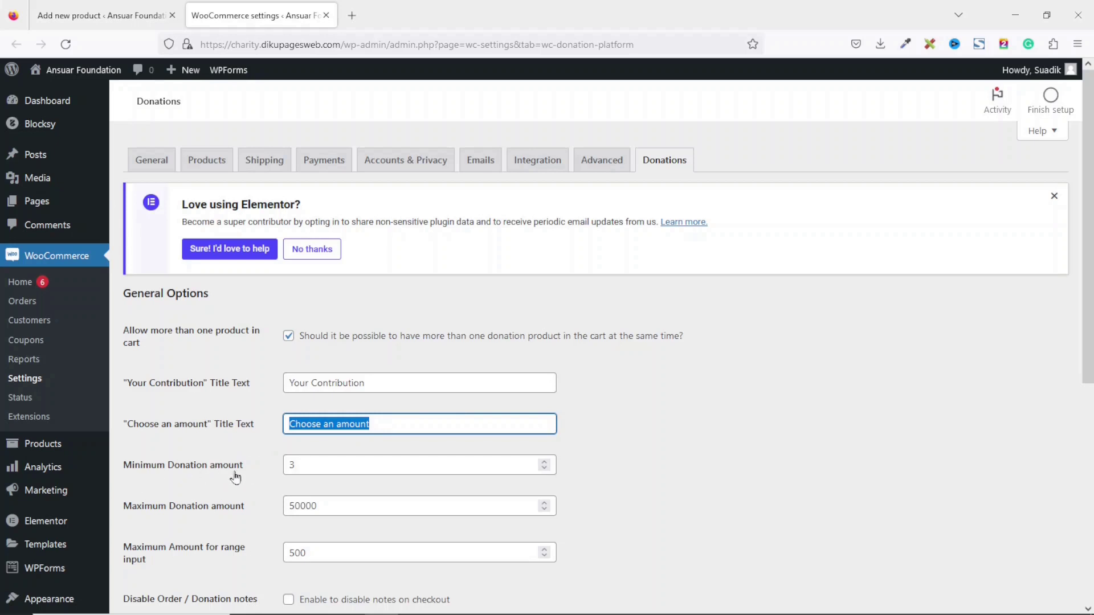
double_click(313, 469)
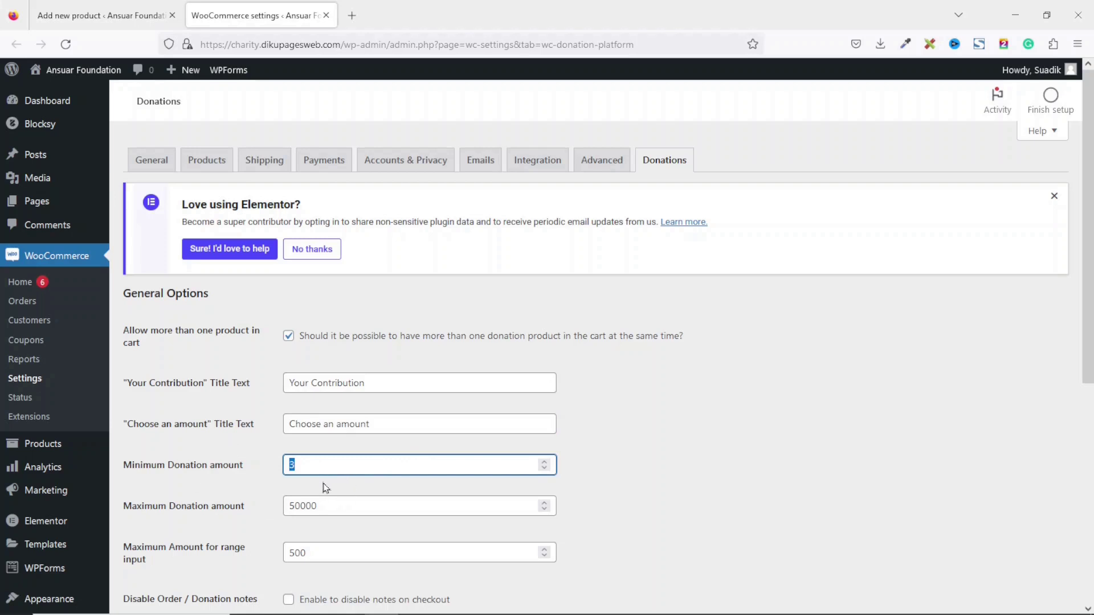
left_click(346, 505)
double_click(295, 505)
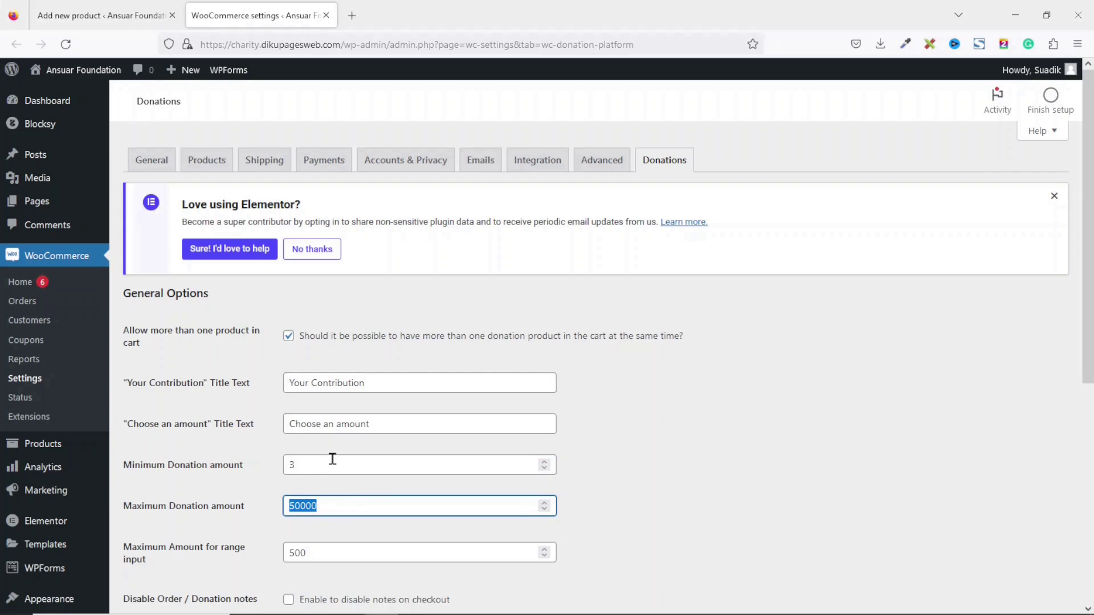
- Review the Design Options section, save the donation settings, and close the settings tab
scroll(404, 532, "down", 5)
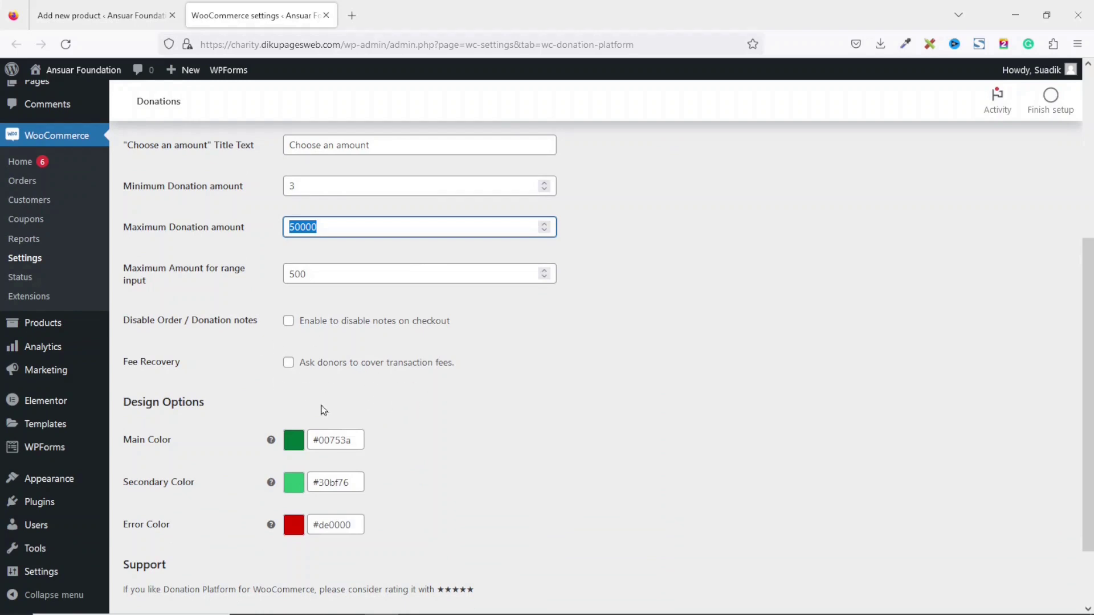
left_click(119, 467)
scroll(119, 467, "up", 1)
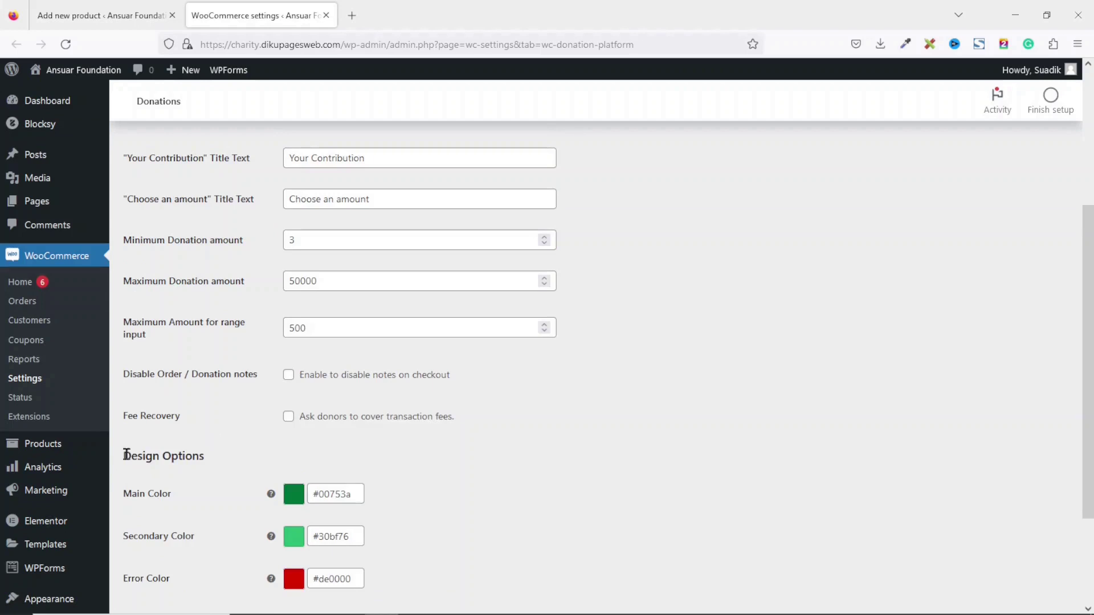
left_click_drag(126, 455, 226, 469)
scroll(225, 467, "down", 1)
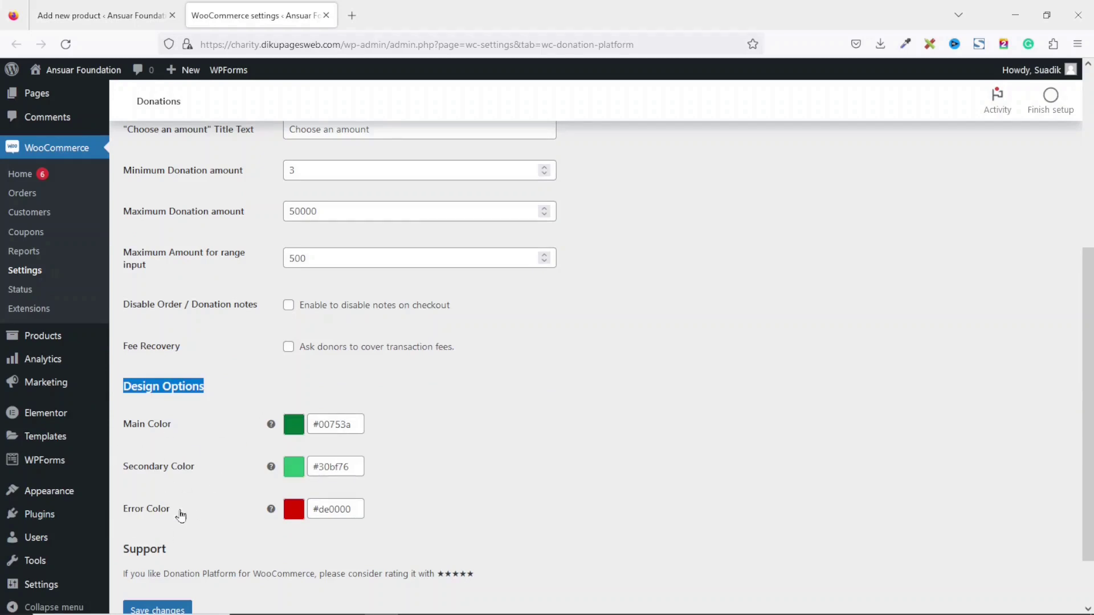
scroll(336, 399, "up", 5)
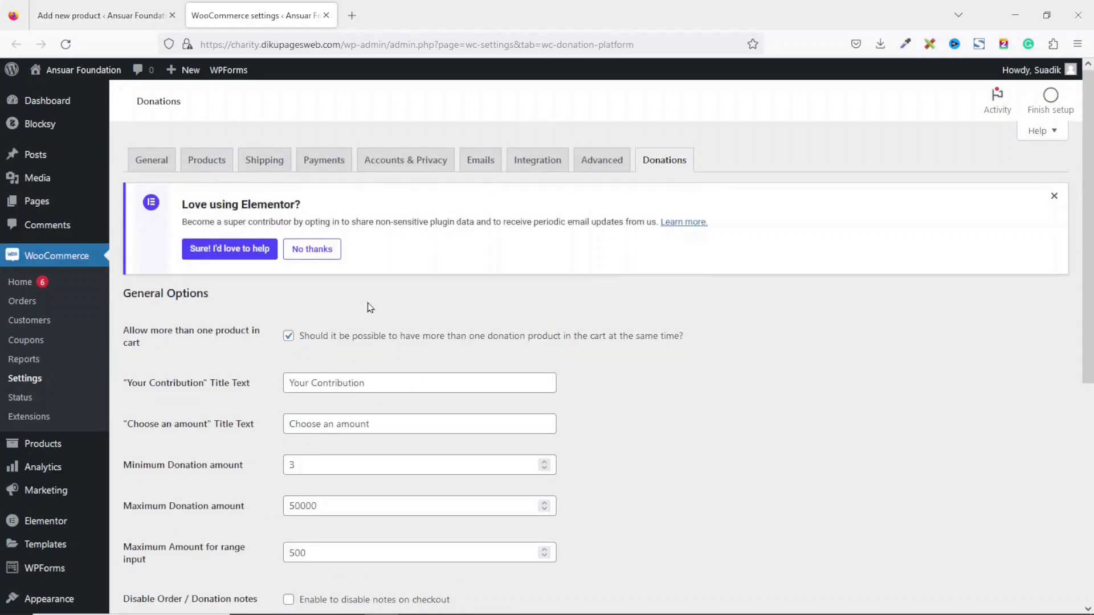
scroll(369, 307, "down", 5)
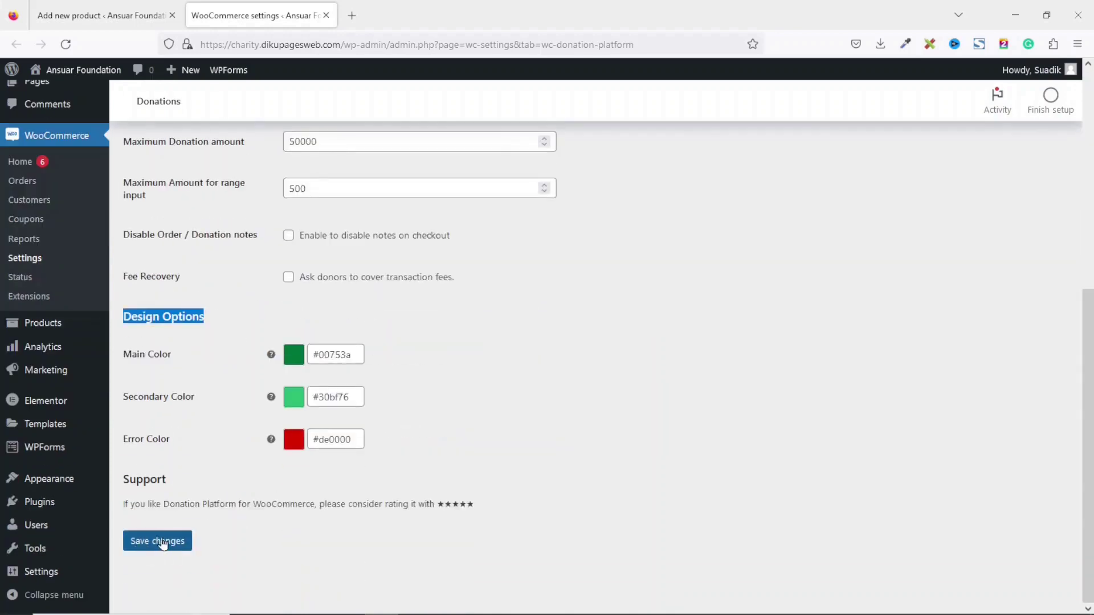
left_click(162, 542)
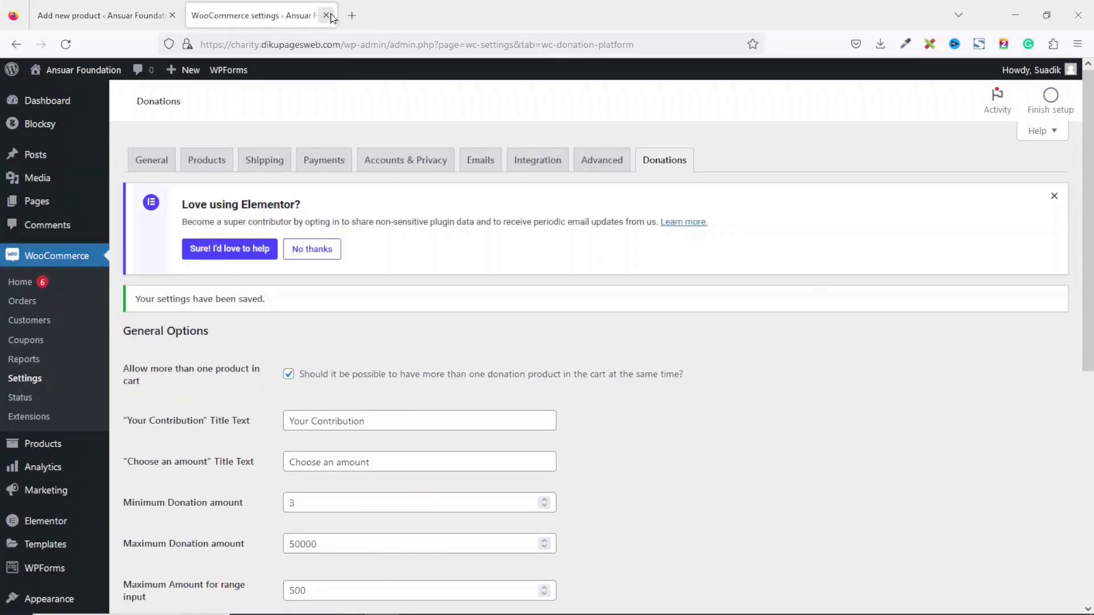
left_click(327, 16)
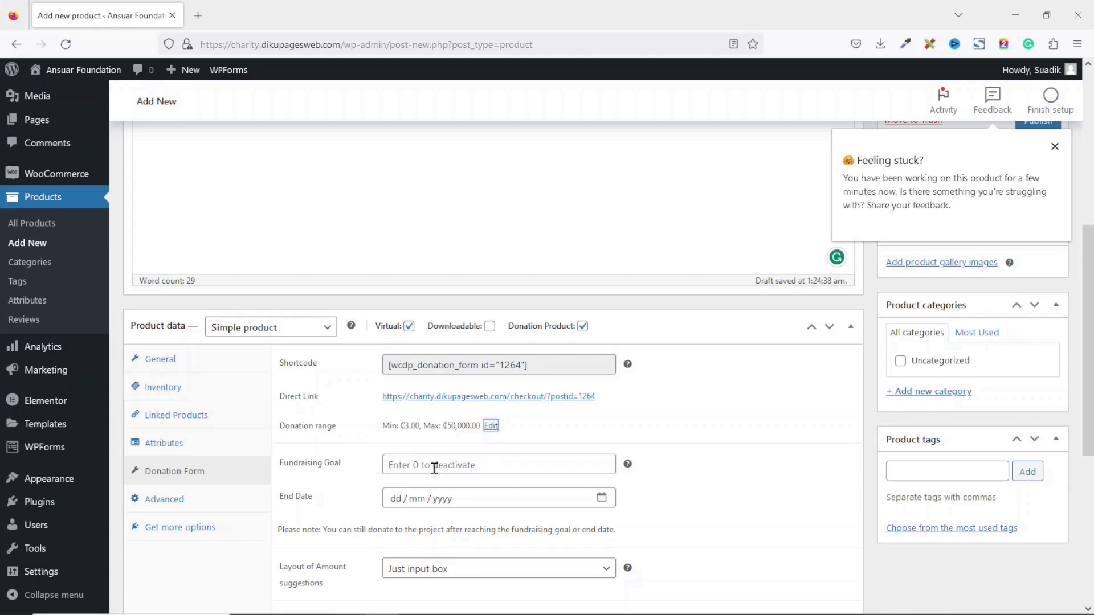
- Set the fundraising goal to 10000 and the campaign end date to 30/08/2023
left_click(455, 464)
type("100000")
key("BackSpace")
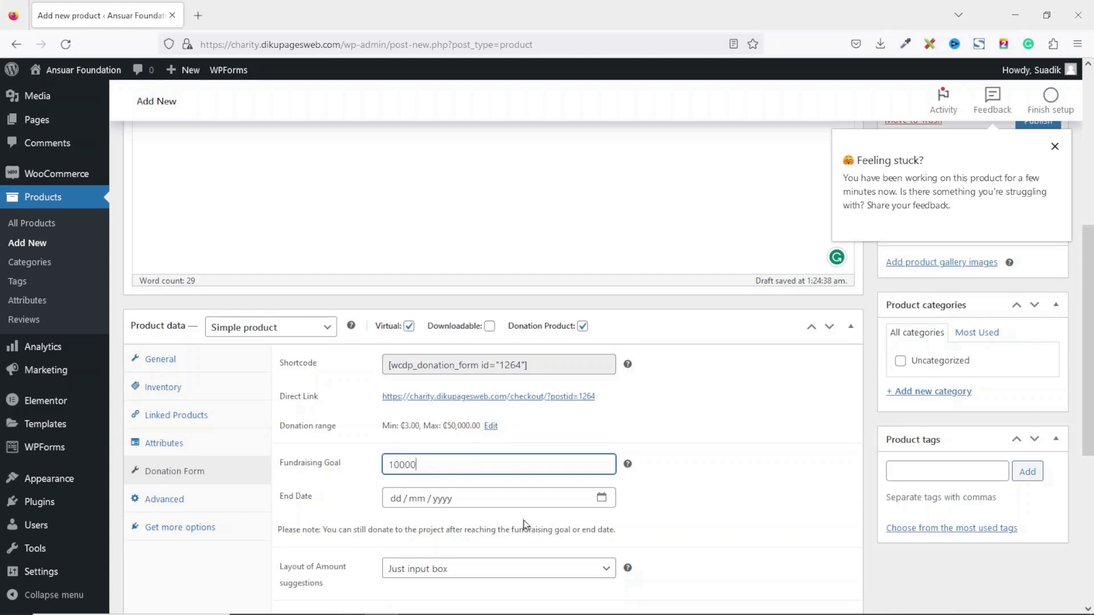
left_click(396, 504)
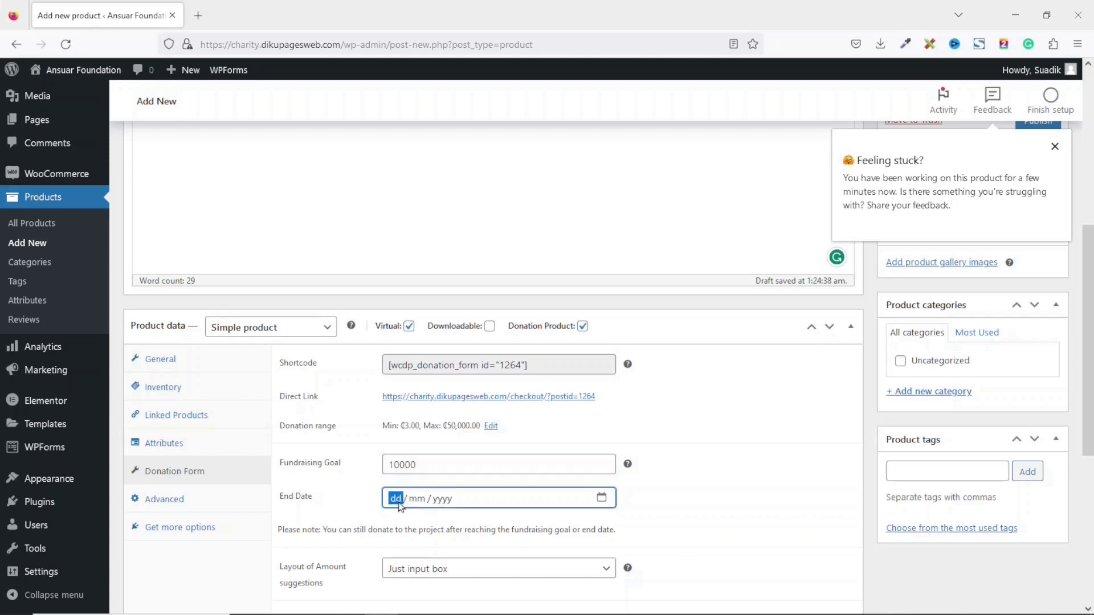
type("30 / ")
type("08 / ")
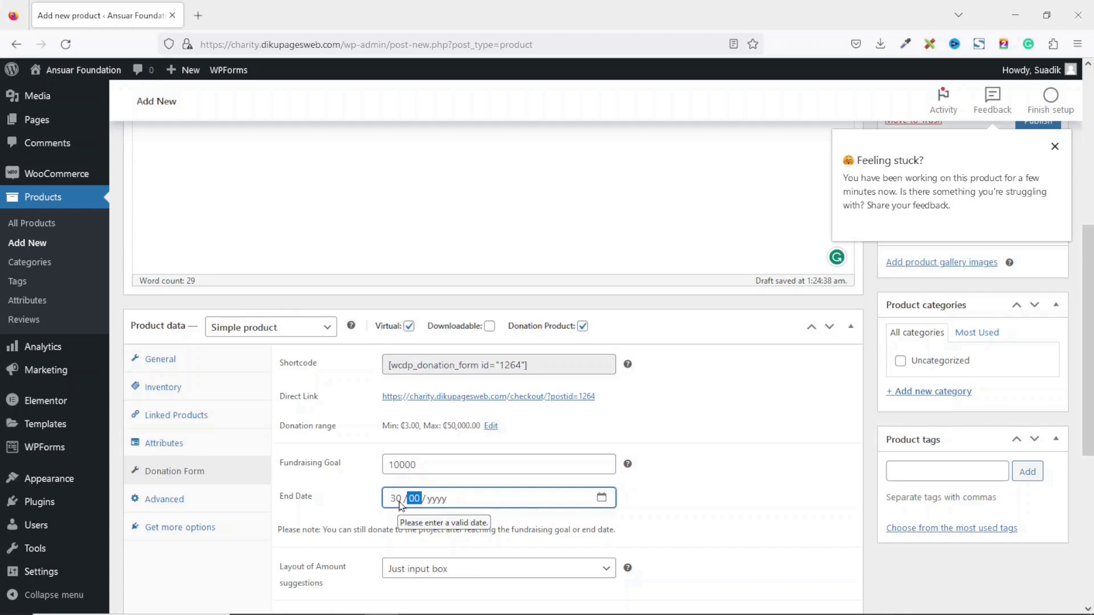
type("20")
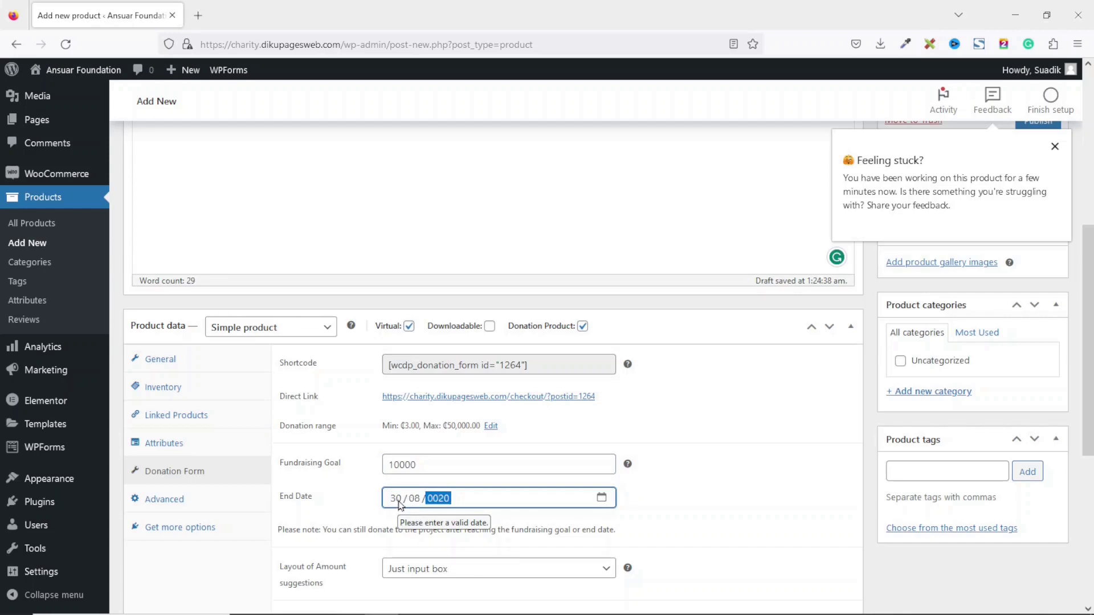
type("23")
- Keep the amount suggestion layout as 'Just input box'
scroll(408, 386, "down", 2)
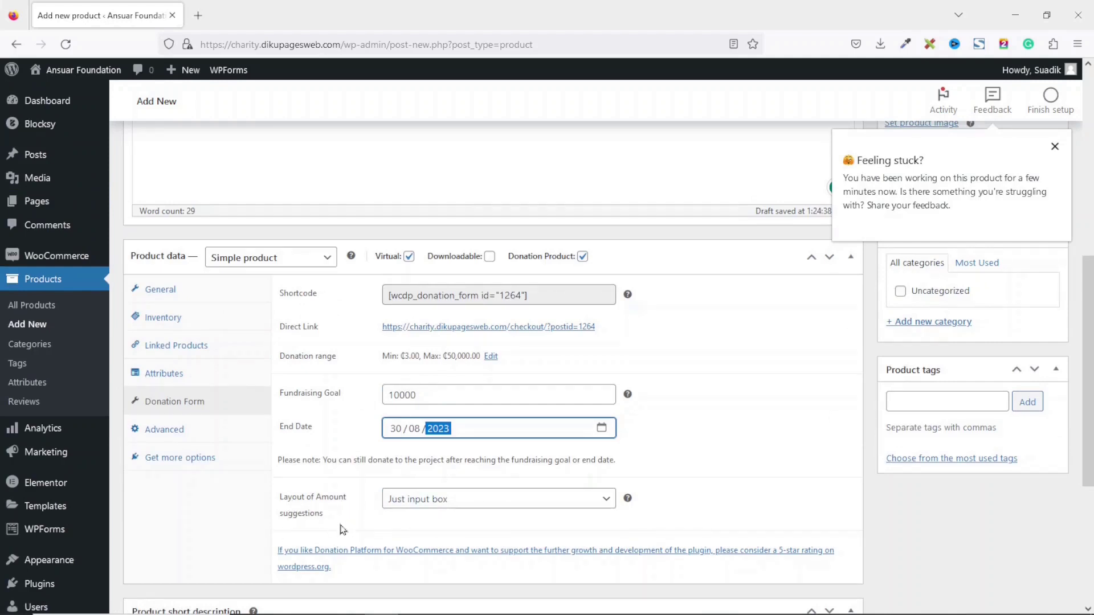
left_click(591, 500)
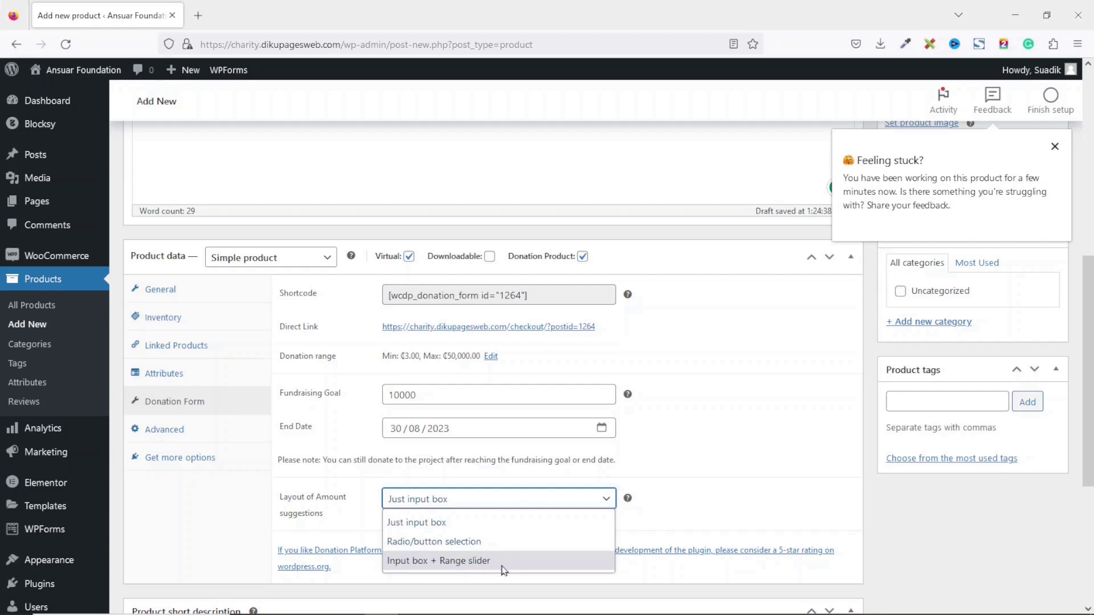
left_click(458, 524)
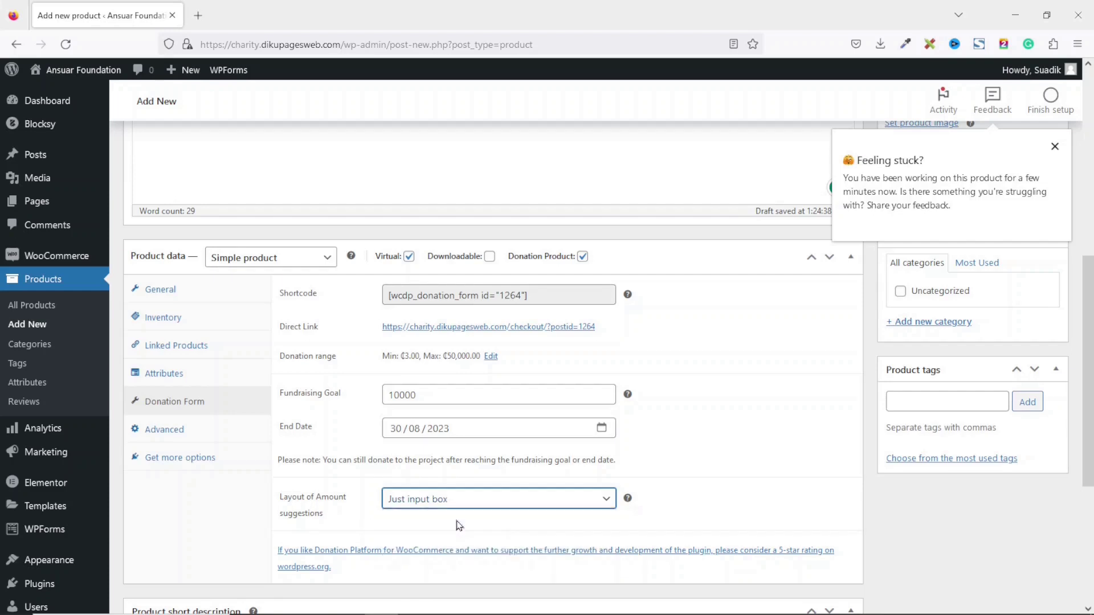
scroll(460, 525, "down", 5)
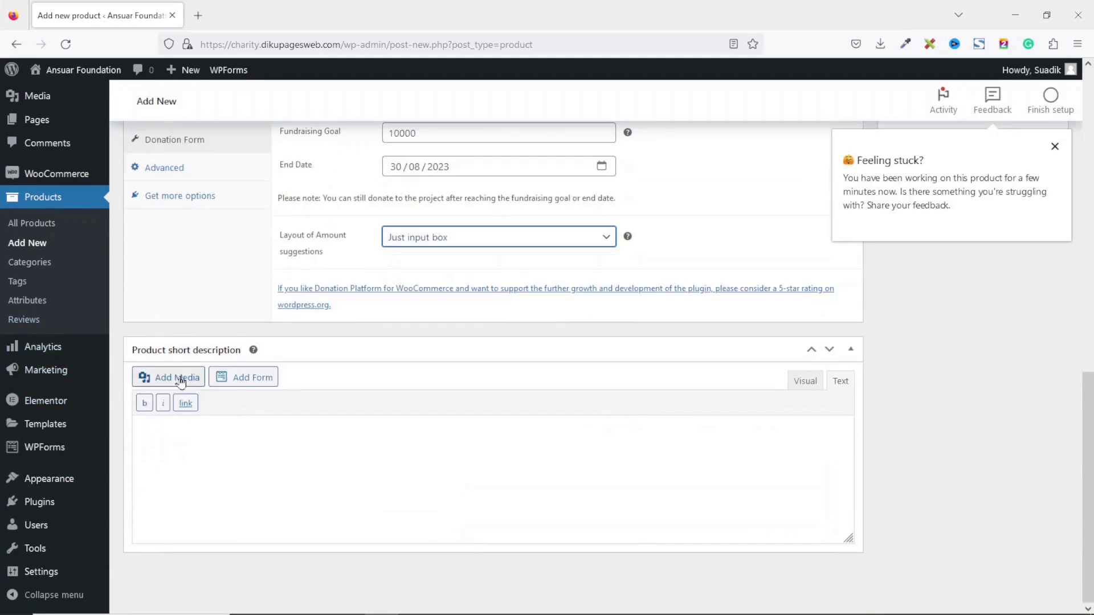
- Paste the Lorem ipsum short description and set the children-at-desks photo as product image
left_click(362, 460)
type("Lorem ipsum dolor sit amet, consectetur adipiscing elit, sed do eiusmod tempor incididunt ut labore et dolore magna aliqua. Dui vivamus arcu felis bibendum ut tristique et egestas quis.")
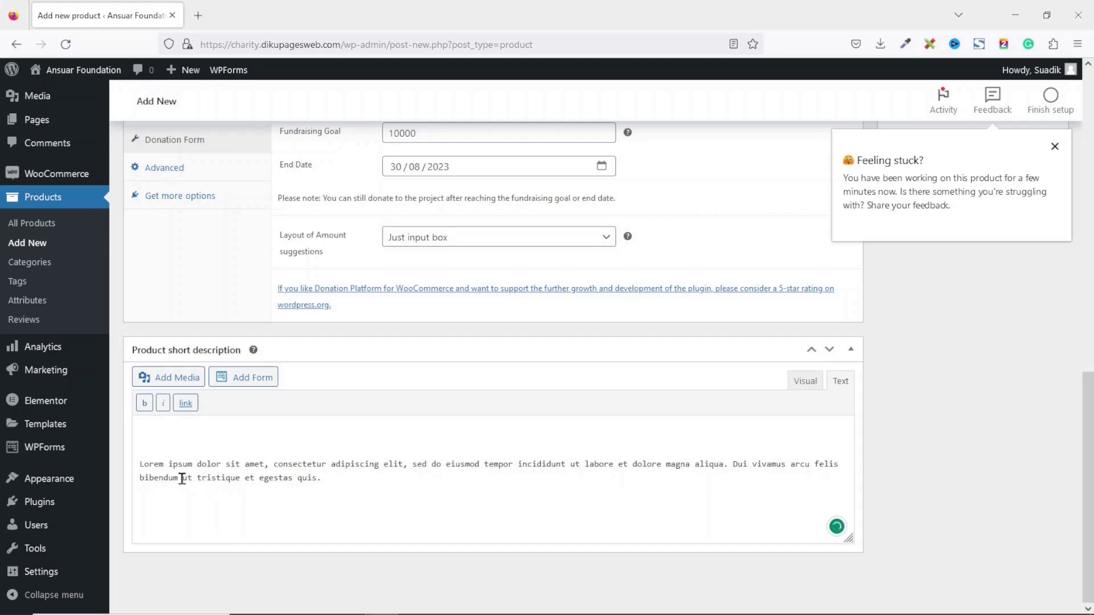
scroll(870, 453, "up", 10)
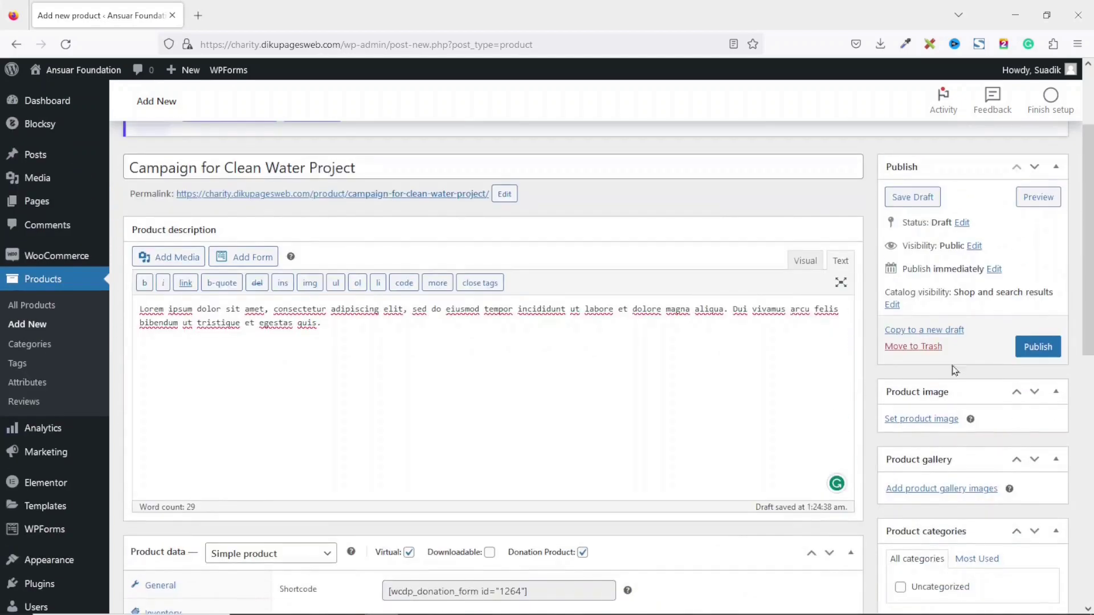
left_click(918, 420)
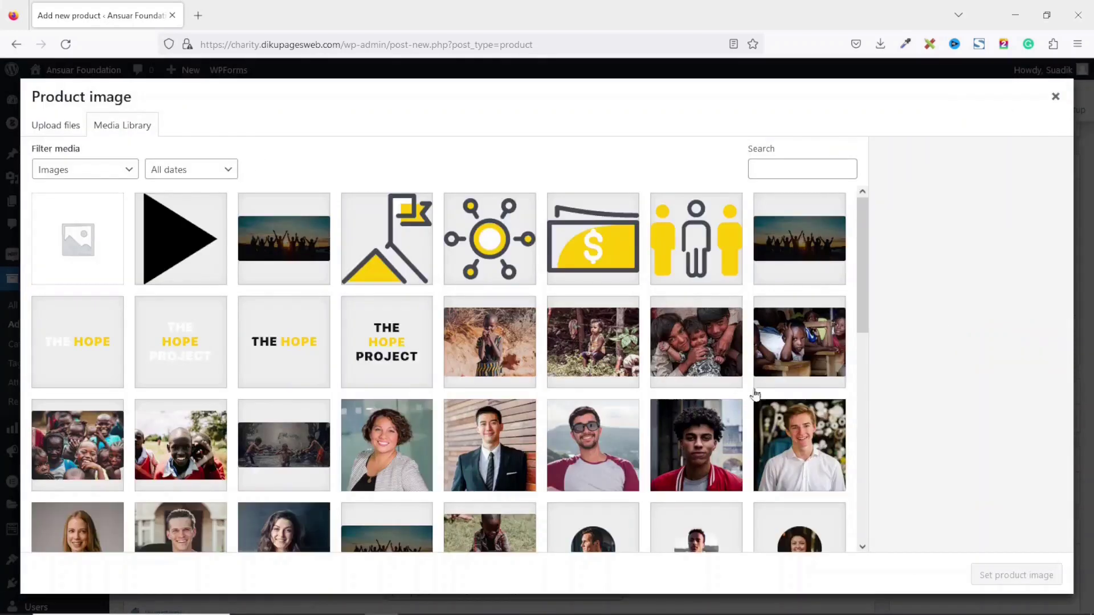
left_click(809, 358)
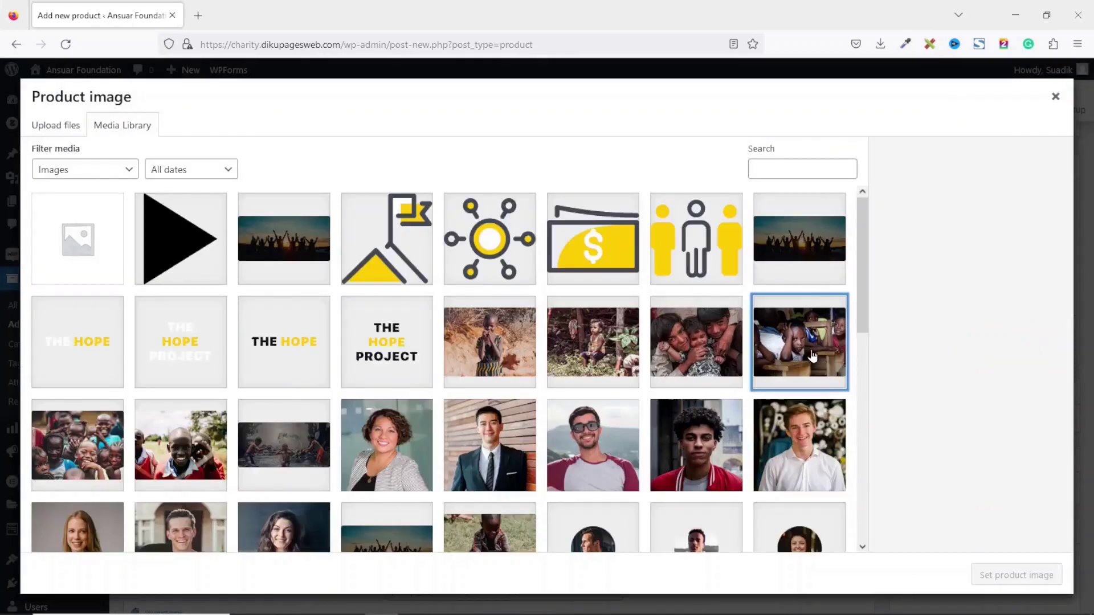
left_click(1006, 569)
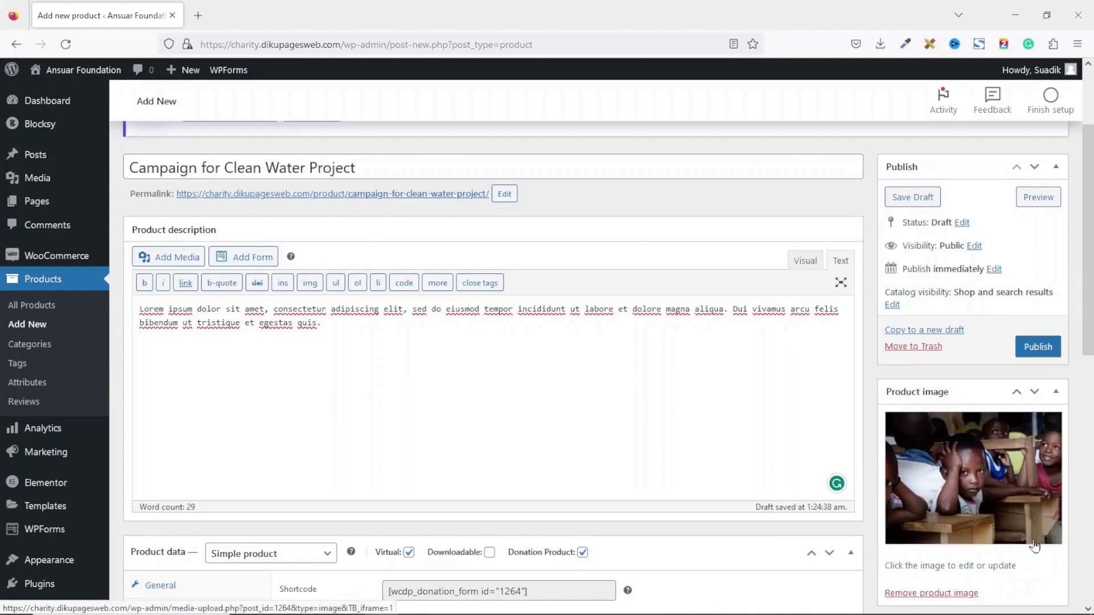
scroll(1032, 538, "down", 5)
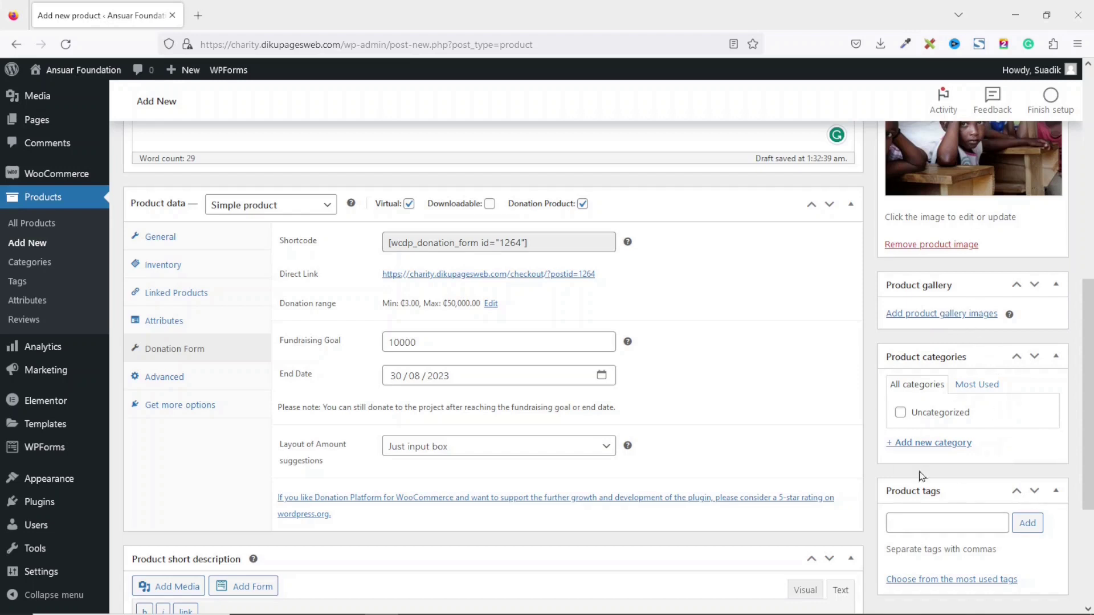
- Create and assign a new 'Water Project' product category
left_click(935, 445)
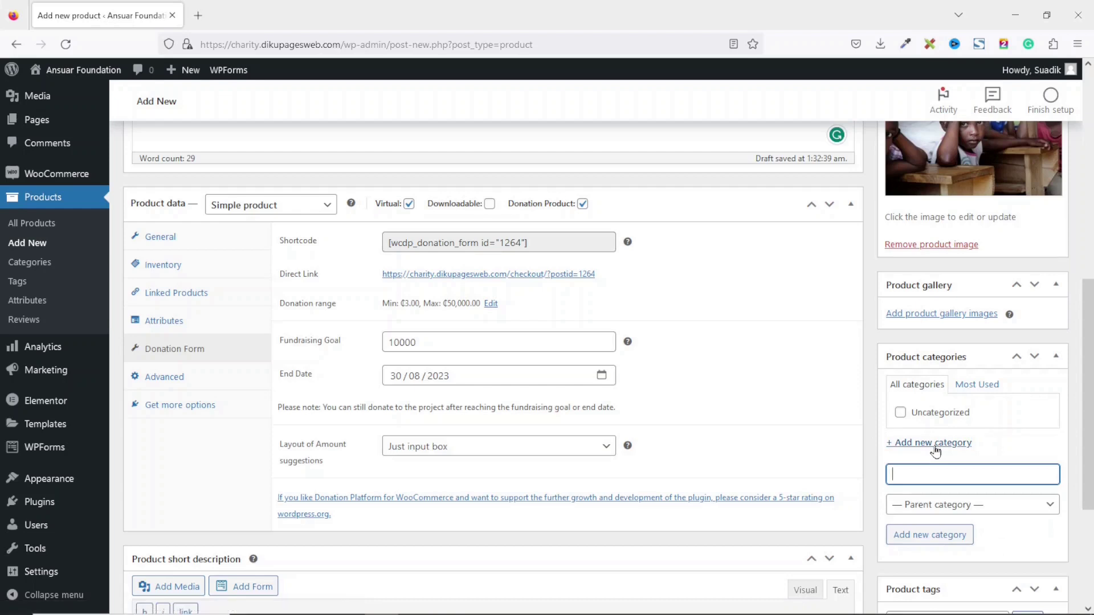
type("Water Project")
left_click(929, 539)
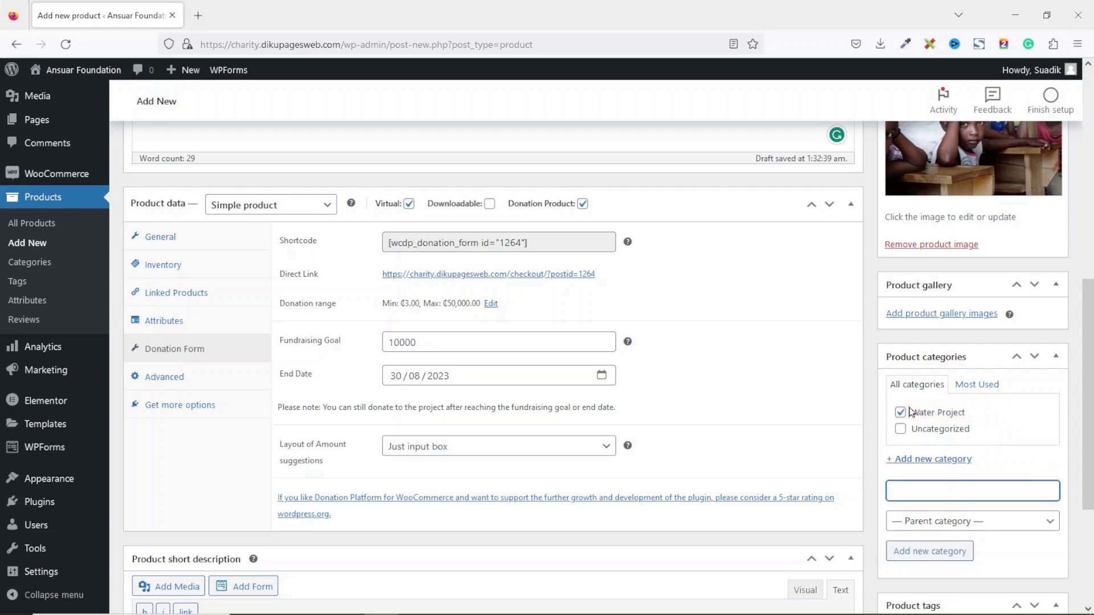
scroll(943, 422, "down", 4)
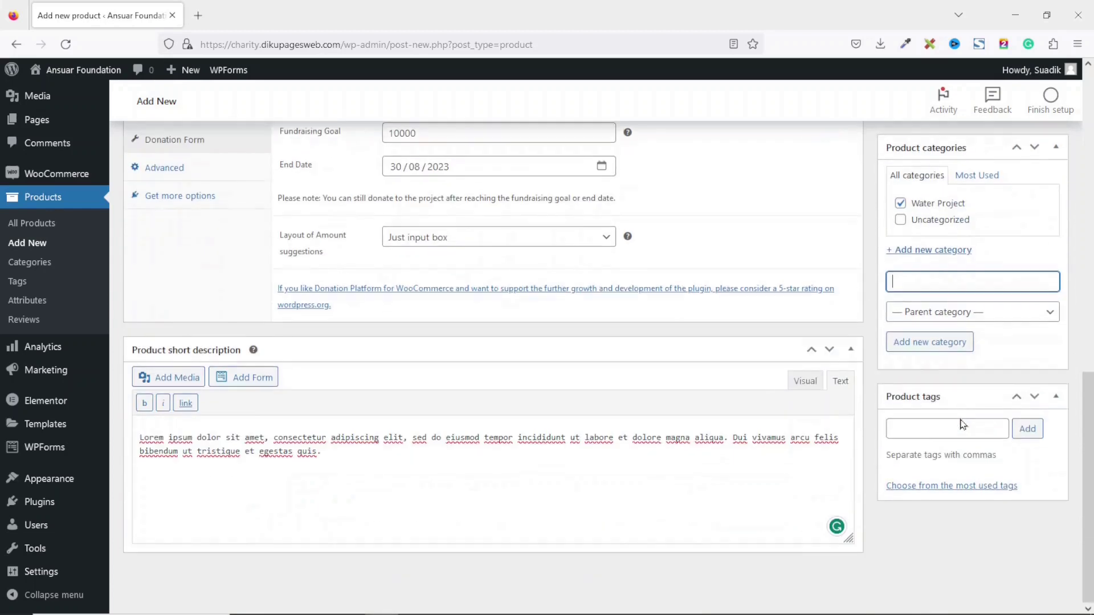
- Add 'water project' as a product tag
left_click(931, 429)
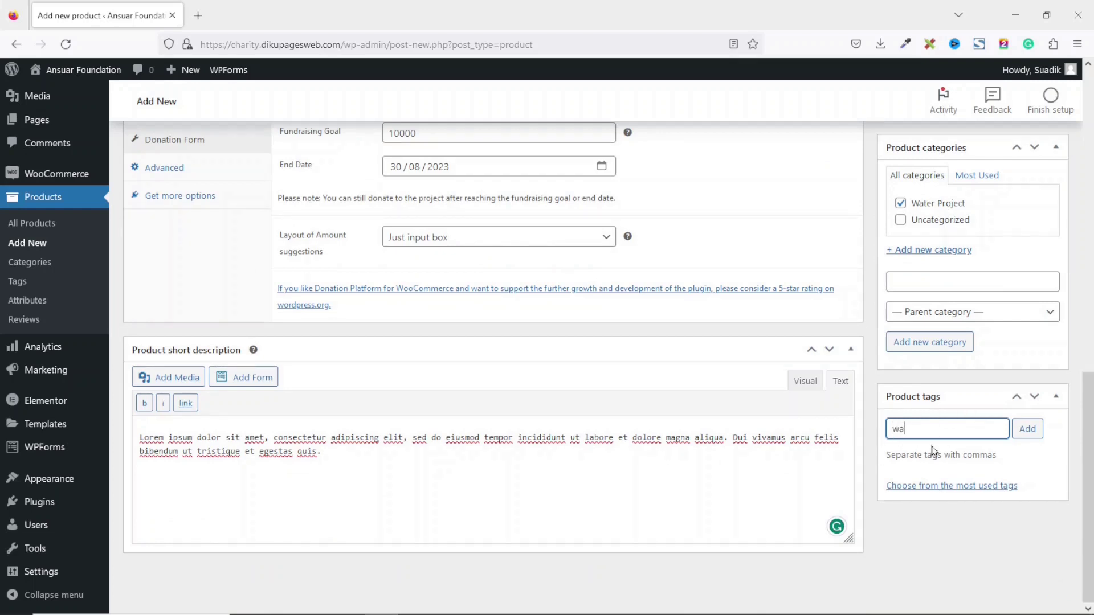
type("water project")
key("Return")
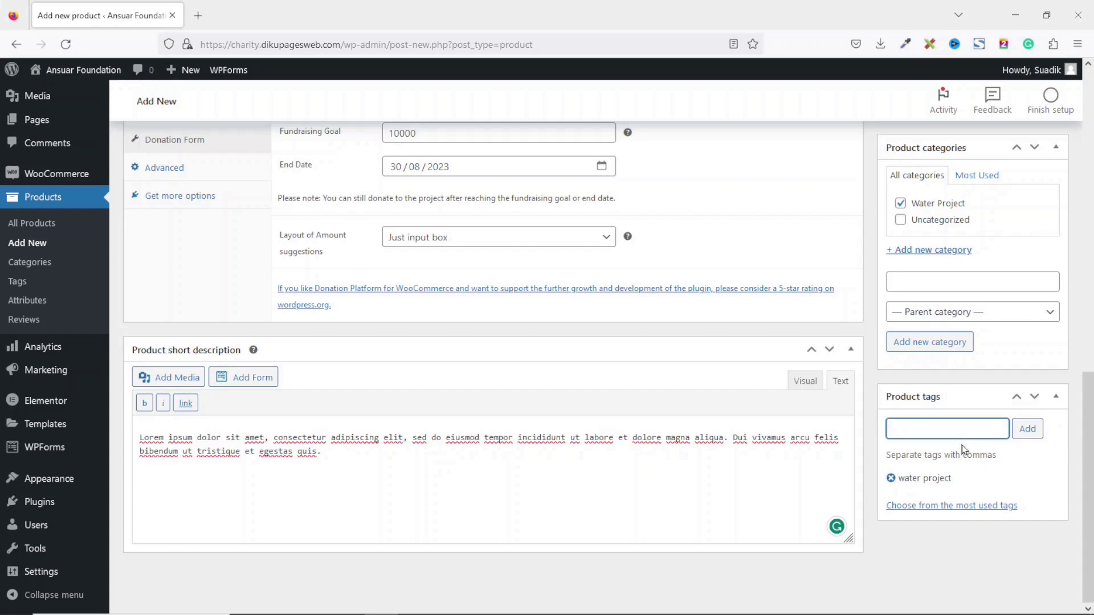
scroll(982, 447, "up", 15)
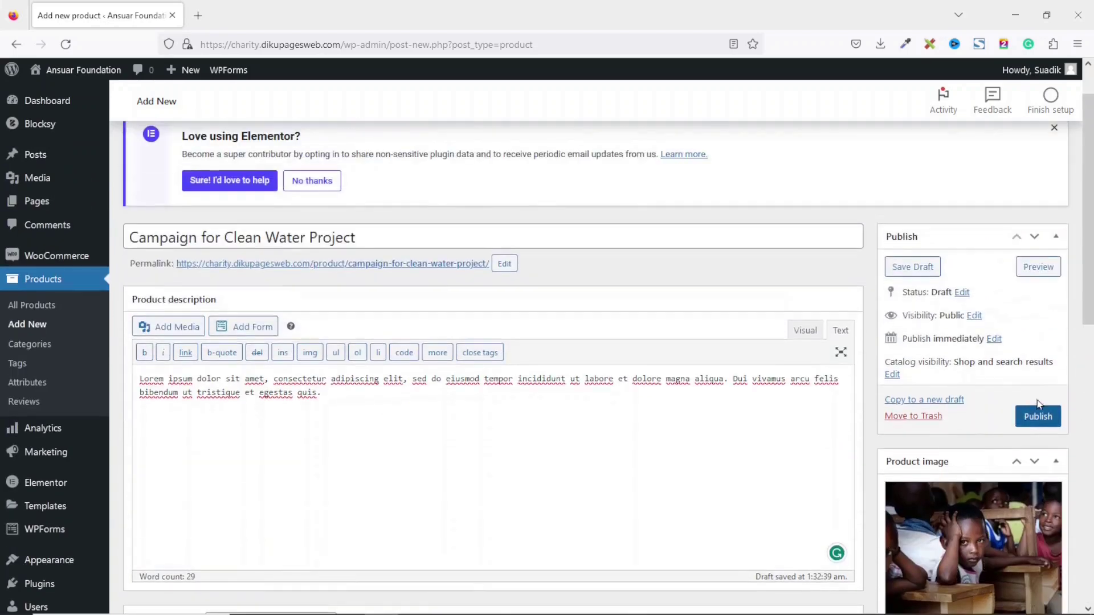
- Publish the product and view its live page, showing ₵0.00 of ₵10,000.00, in a new tab
left_click(1038, 416)
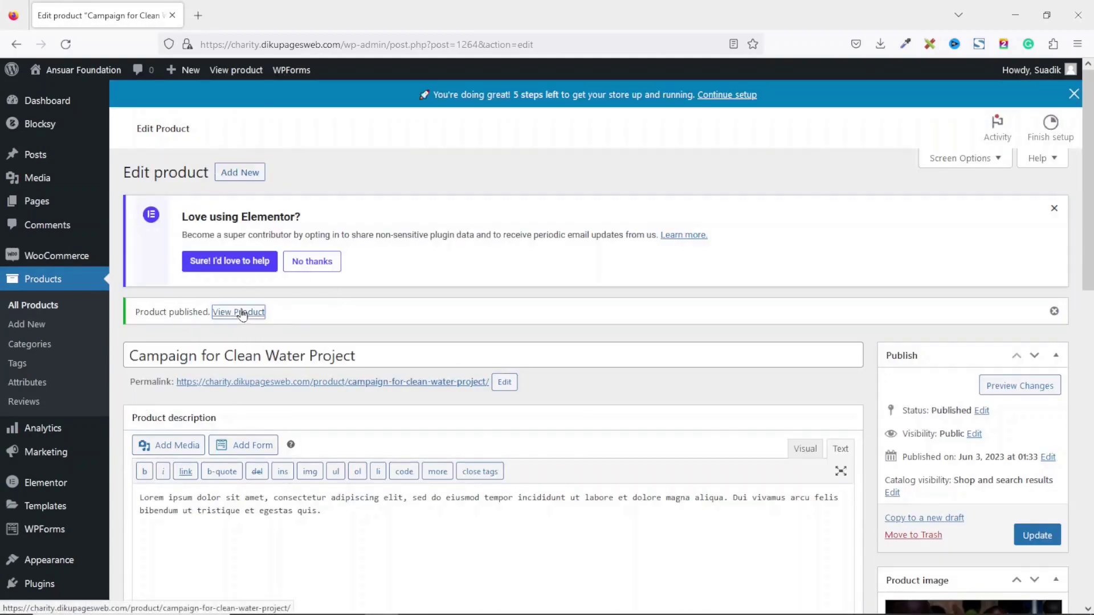
right_click(243, 312)
left_click(289, 324)
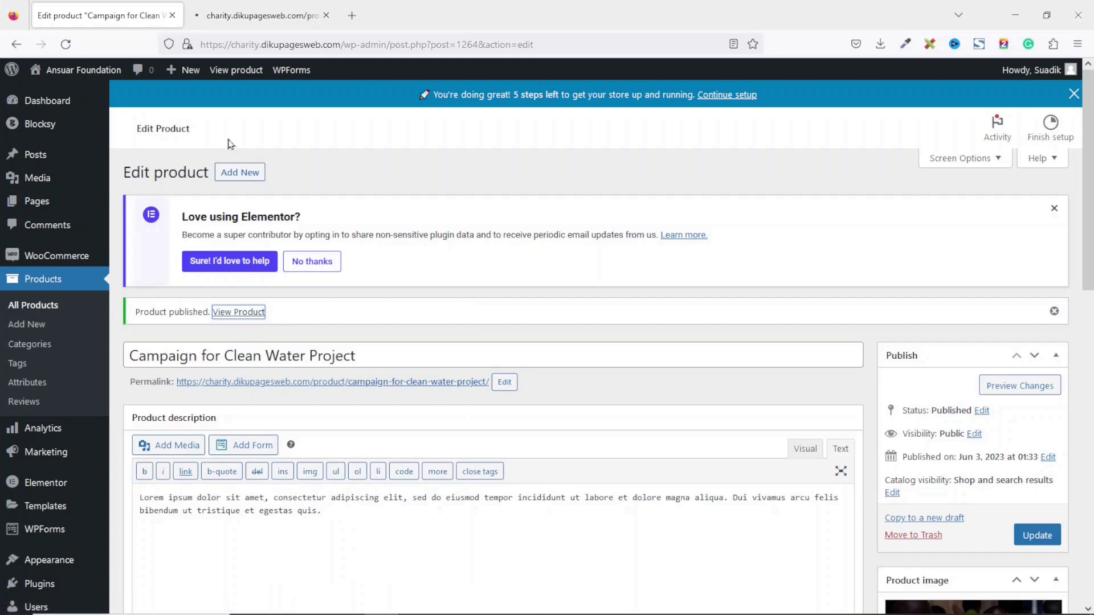
left_click(244, 18)
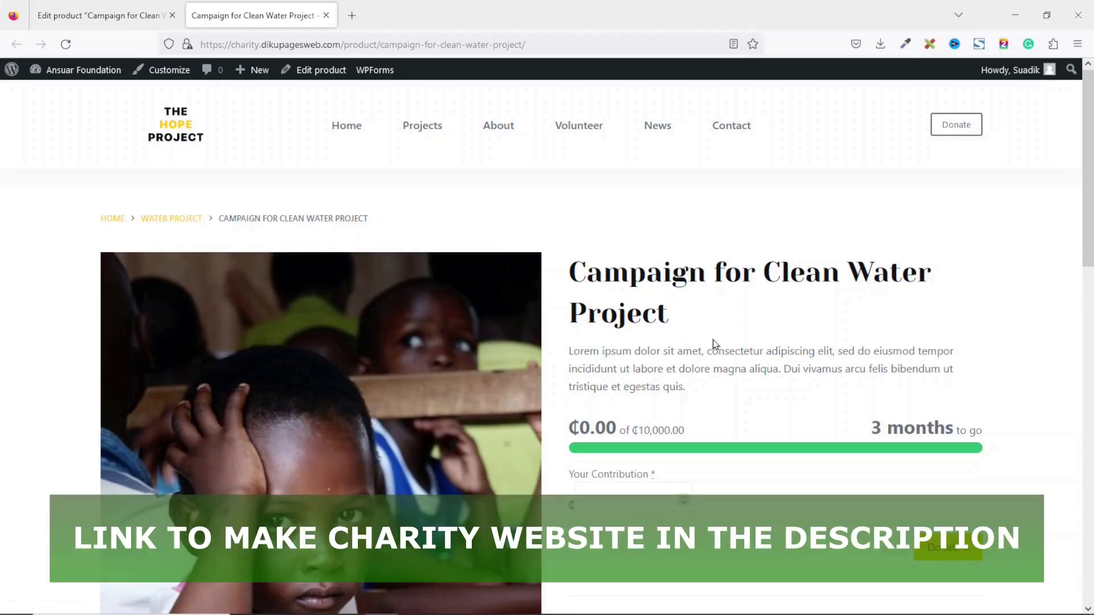
left_click_drag(571, 271, 727, 338)
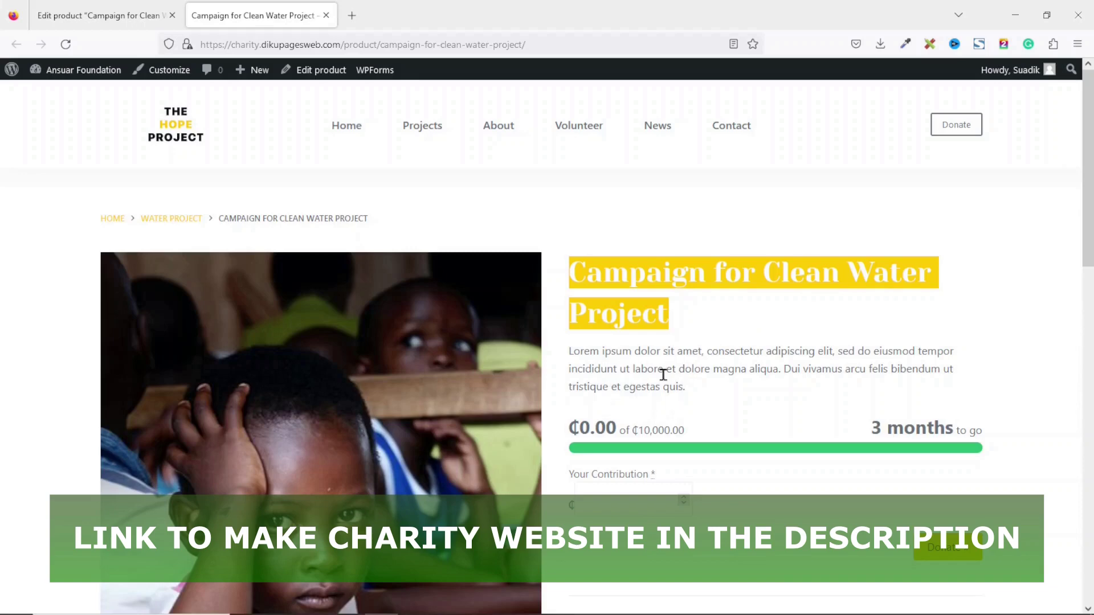
scroll(663, 374, "down", 10)
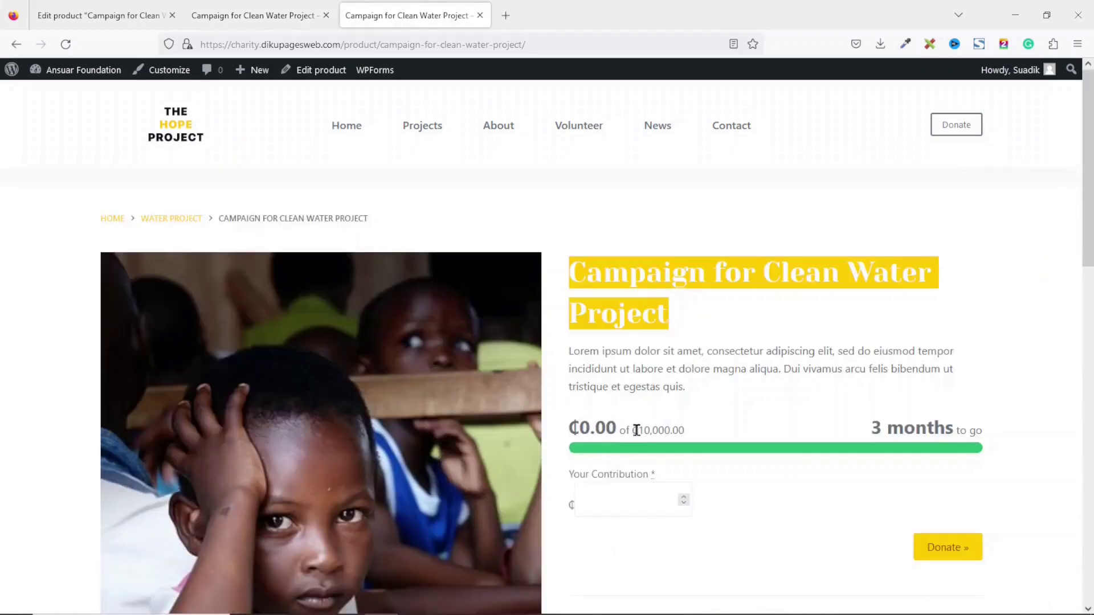
left_click_drag(633, 430, 703, 435)
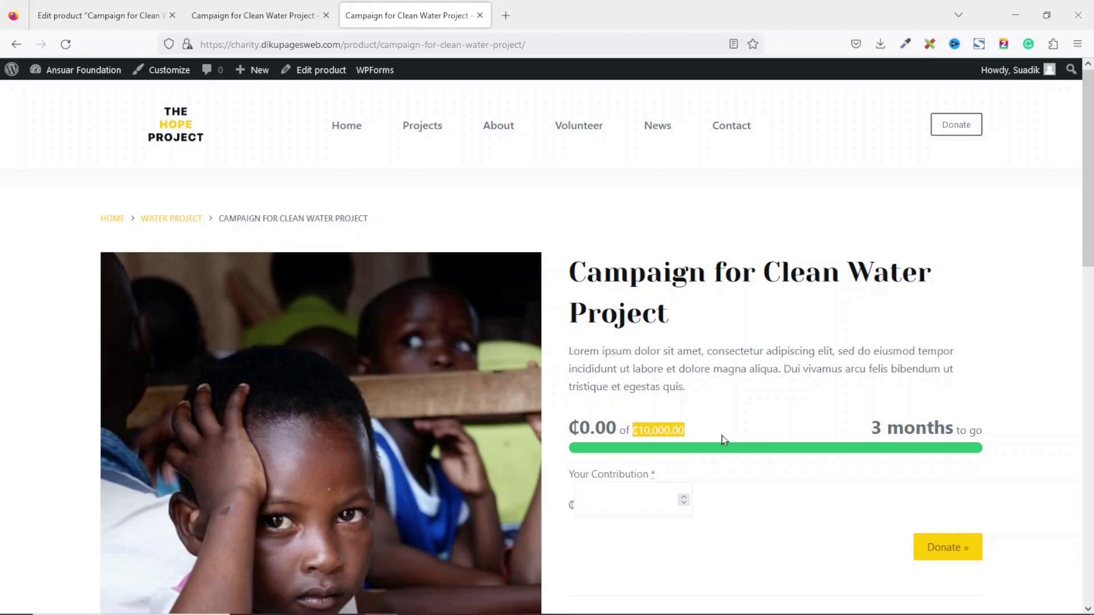
left_click(576, 425)
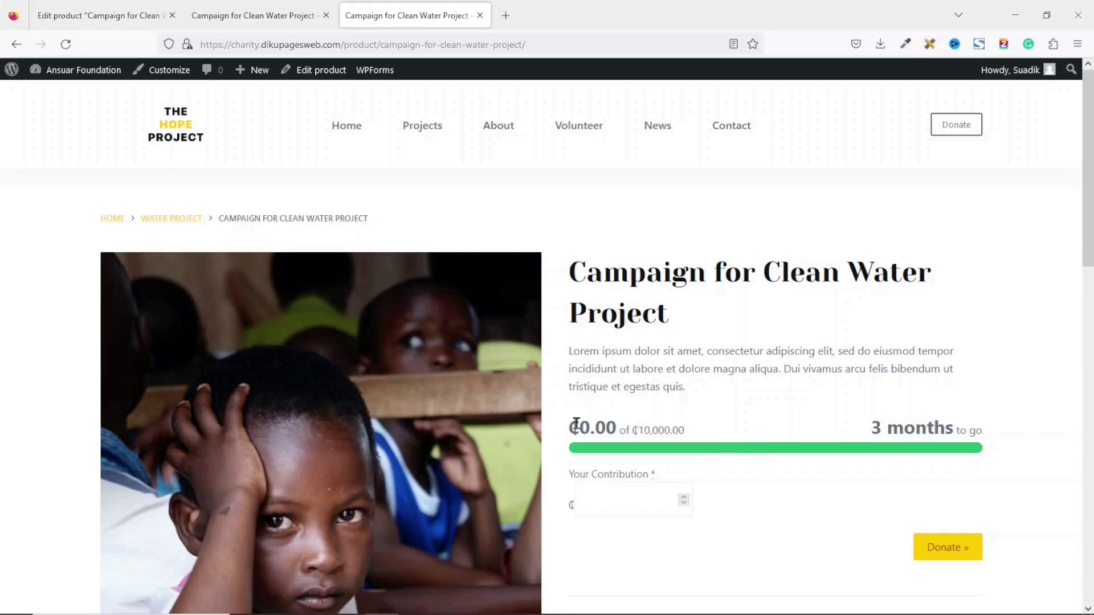
left_click_drag(576, 424, 617, 429)
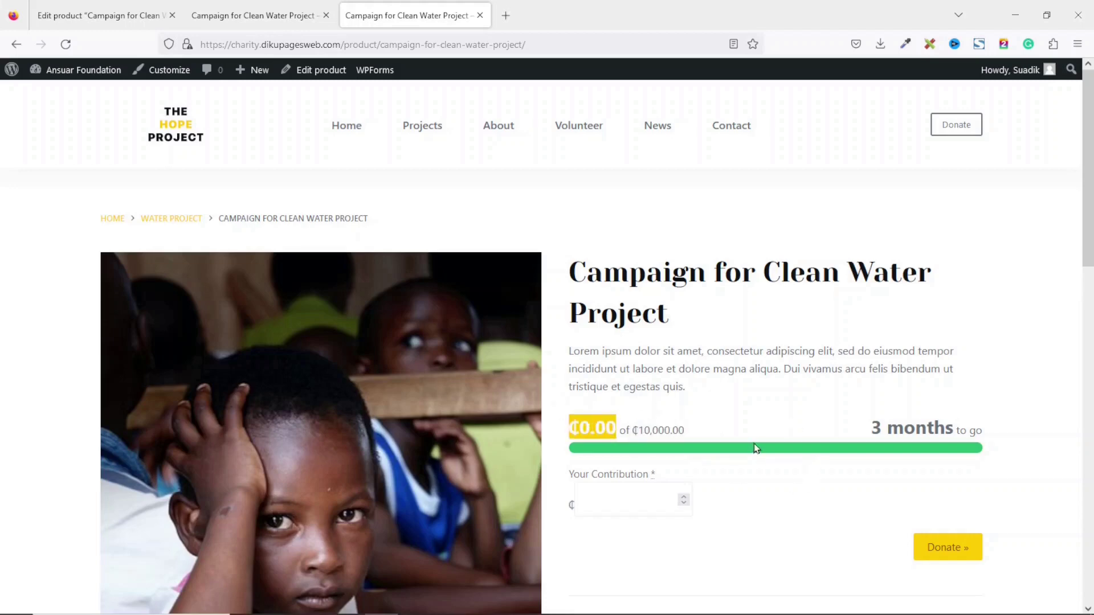
left_click_drag(870, 432, 1005, 439)
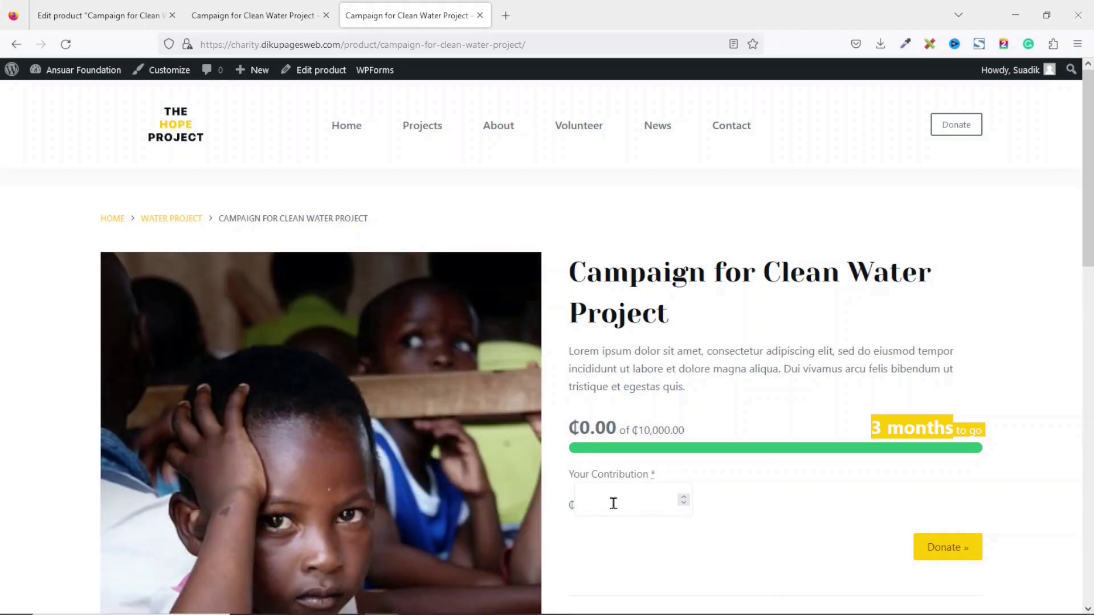
left_click(619, 502)
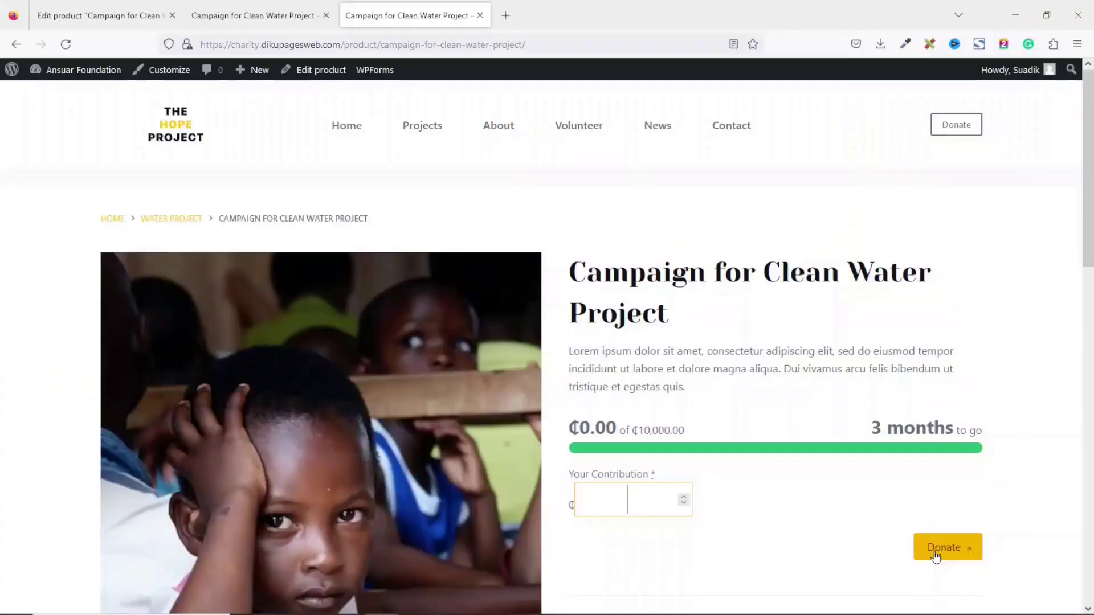
- Close the duplicate product tab and go back down to the Product data box in the editor
key("ctrl+w")
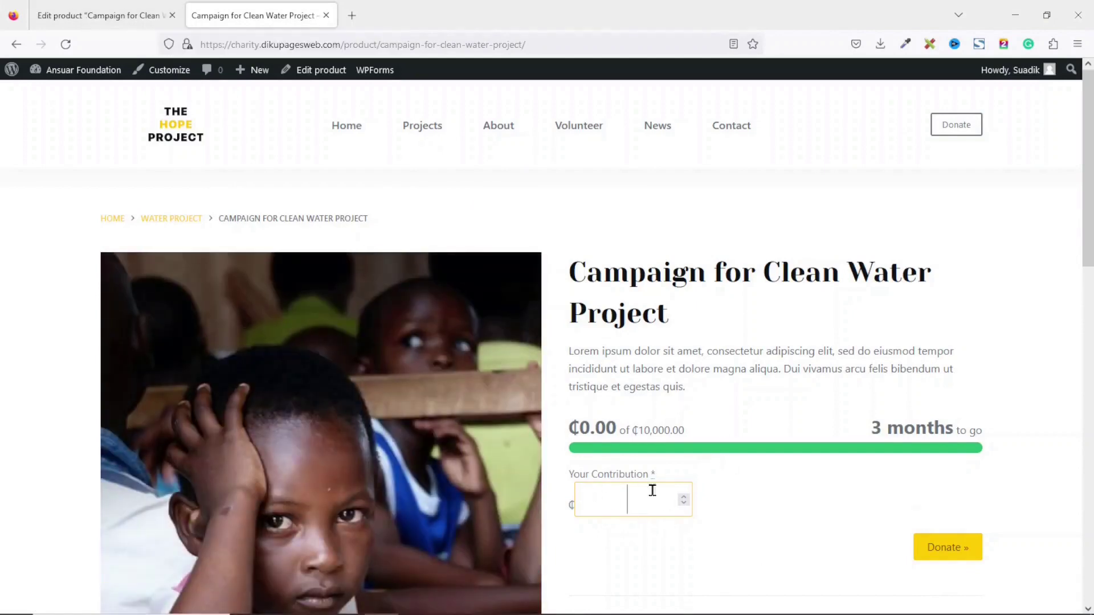
left_click(94, 7)
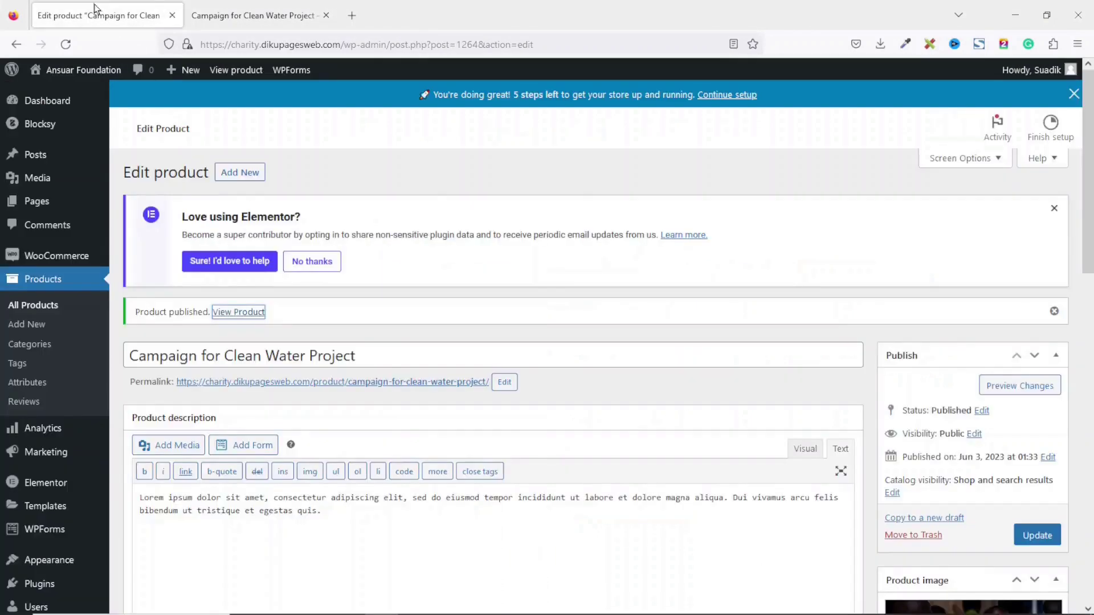
scroll(322, 328, "down", 10)
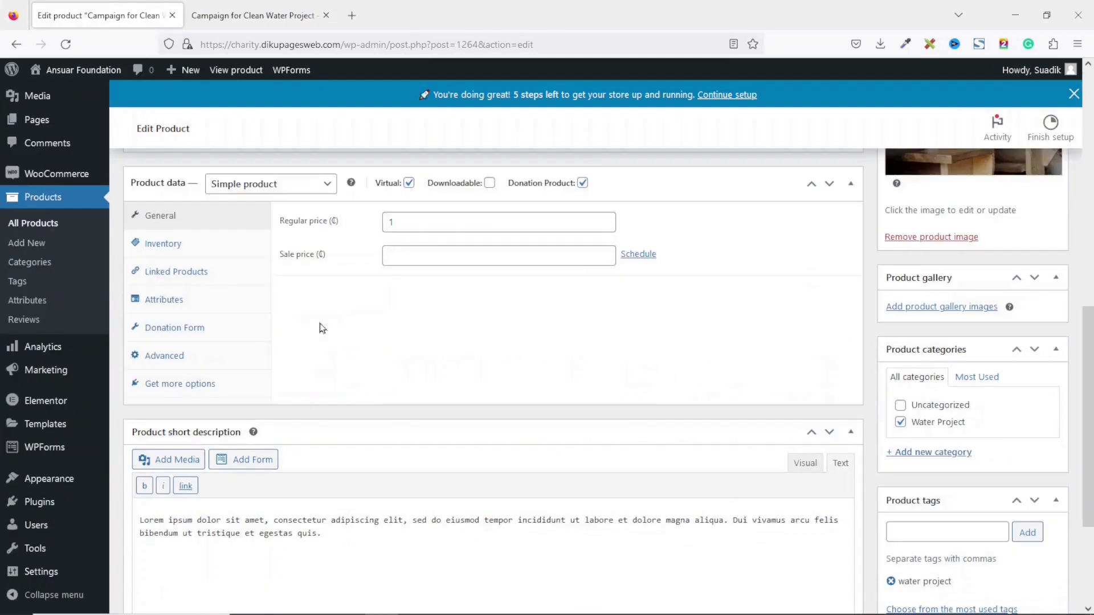
- Set the Donation Form's amount suggestion layout to Radio/button selection
left_click(166, 329)
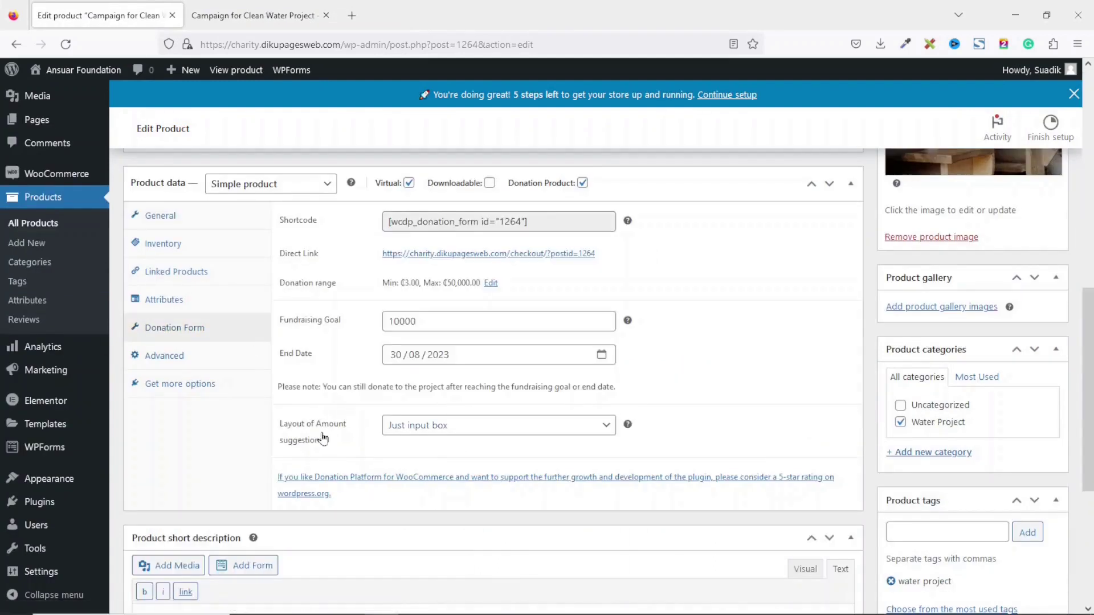
left_click(464, 433)
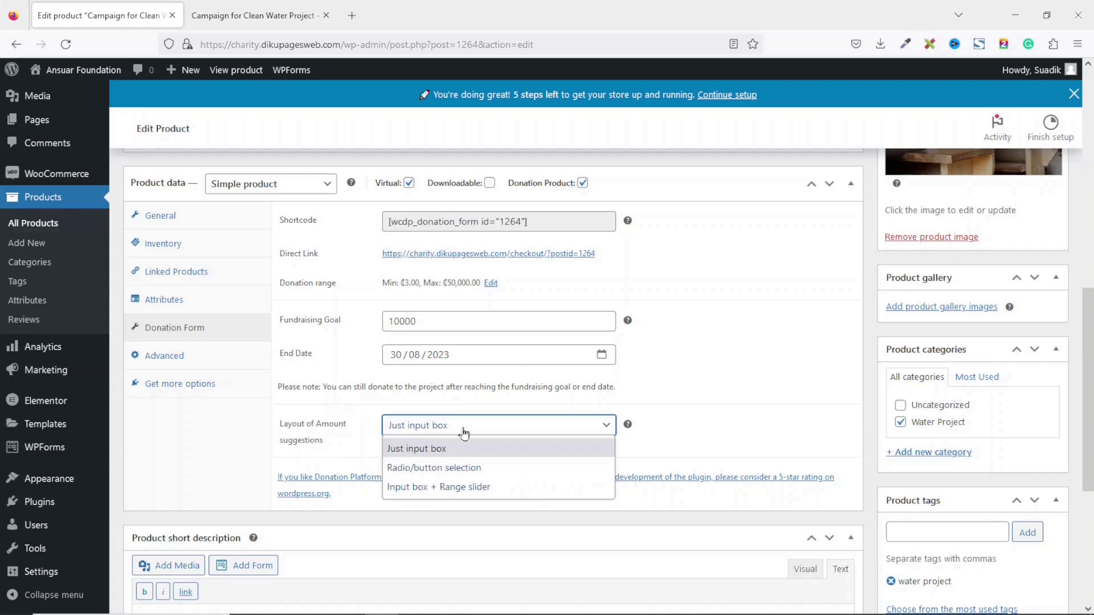
left_click(424, 468)
scroll(435, 512, "down", 3)
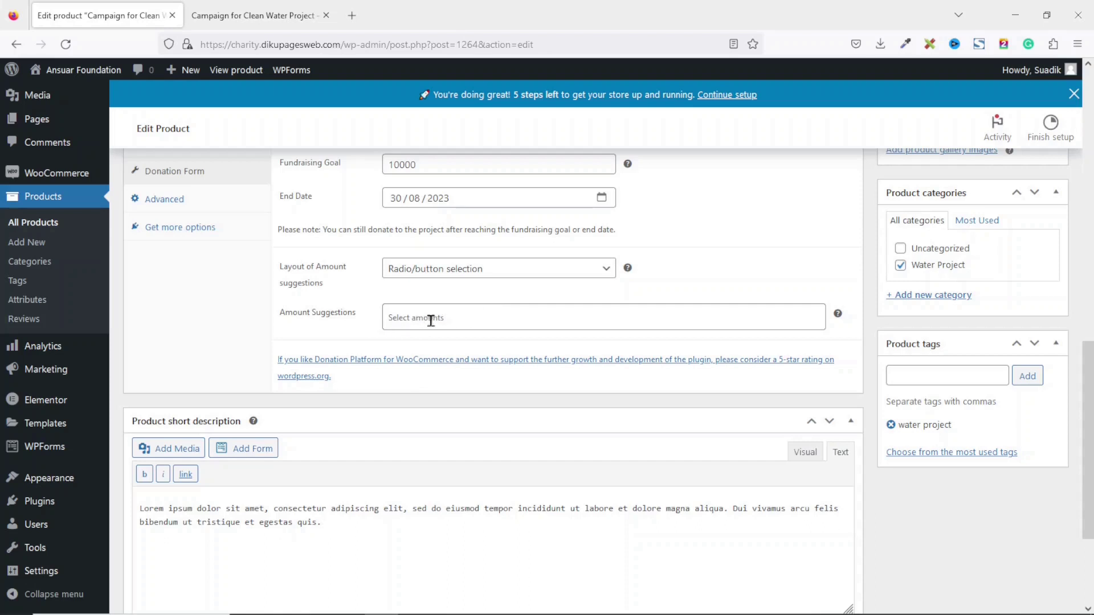
- Add 5, 10 and 5000 as suggested amounts, then remove all three again
left_click(519, 325)
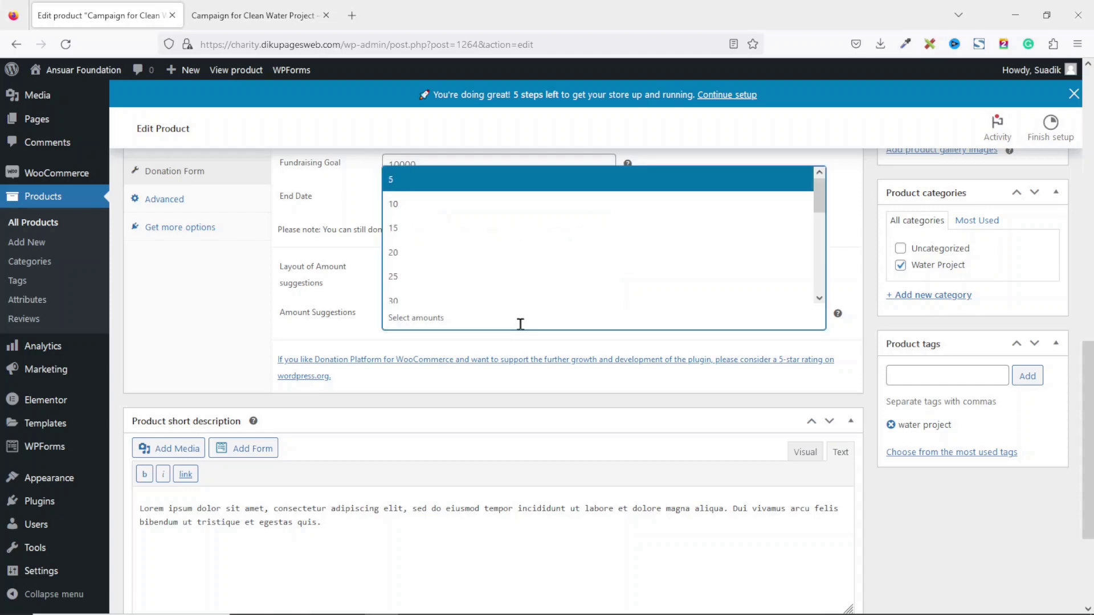
scroll(421, 245, "down", 6)
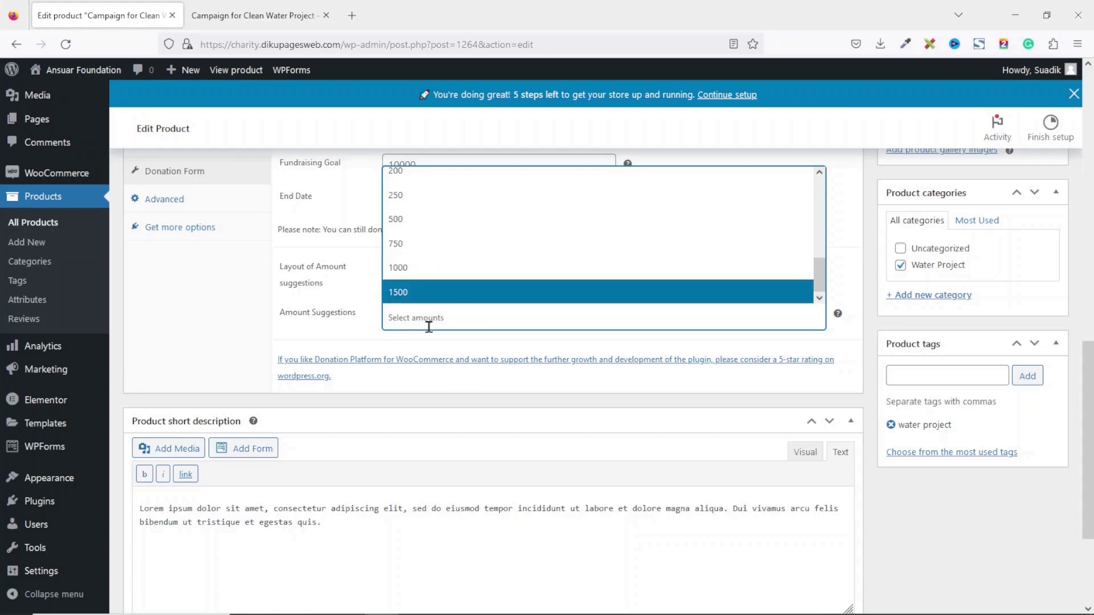
scroll(460, 318, "up", 3)
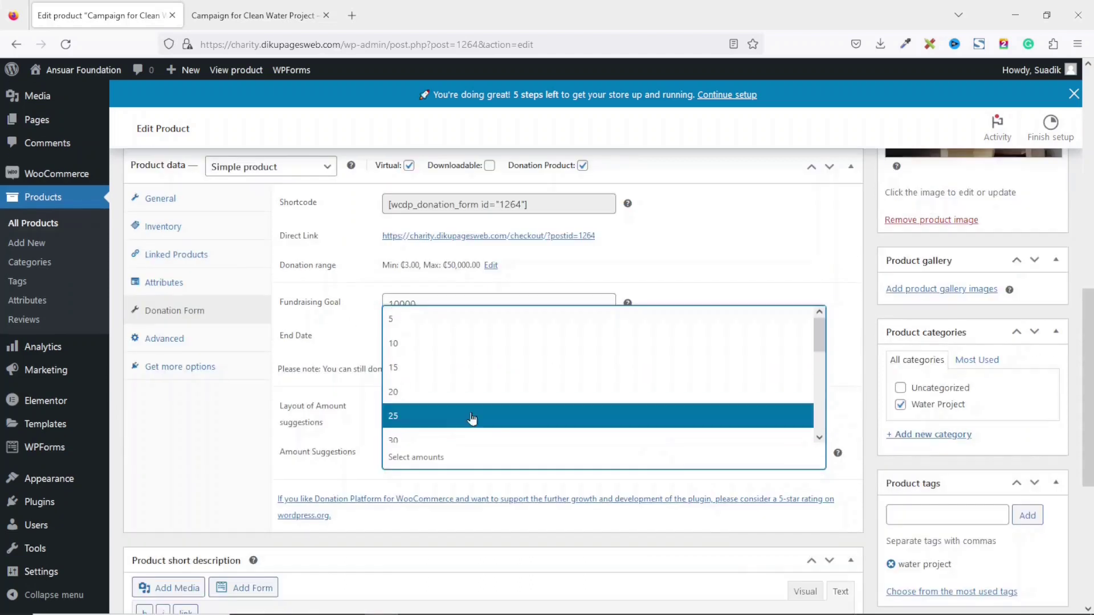
left_click(414, 322)
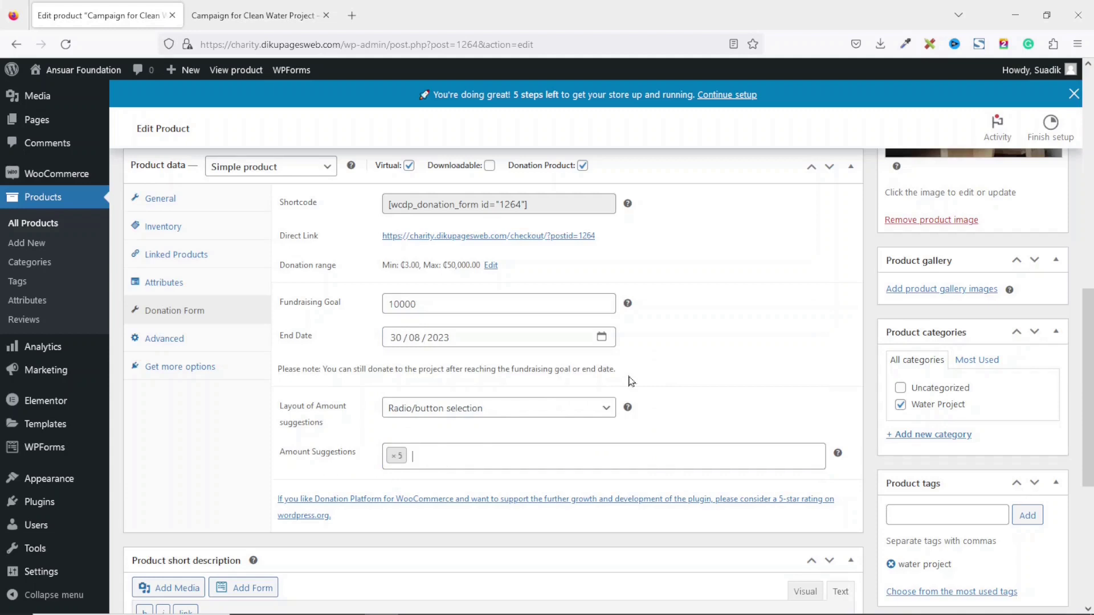
type("10")
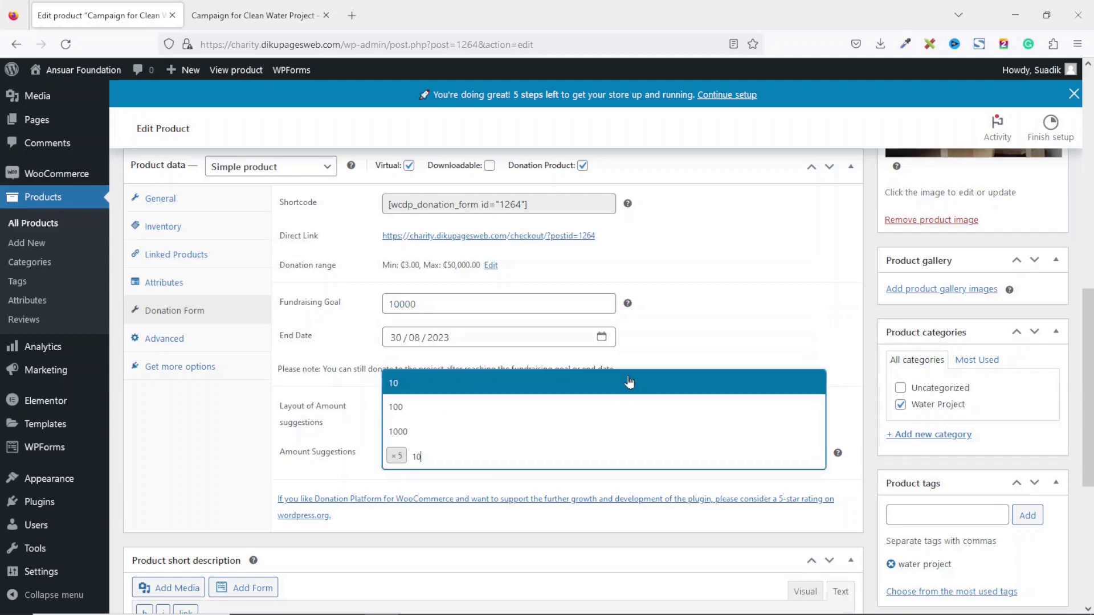
left_click(629, 383)
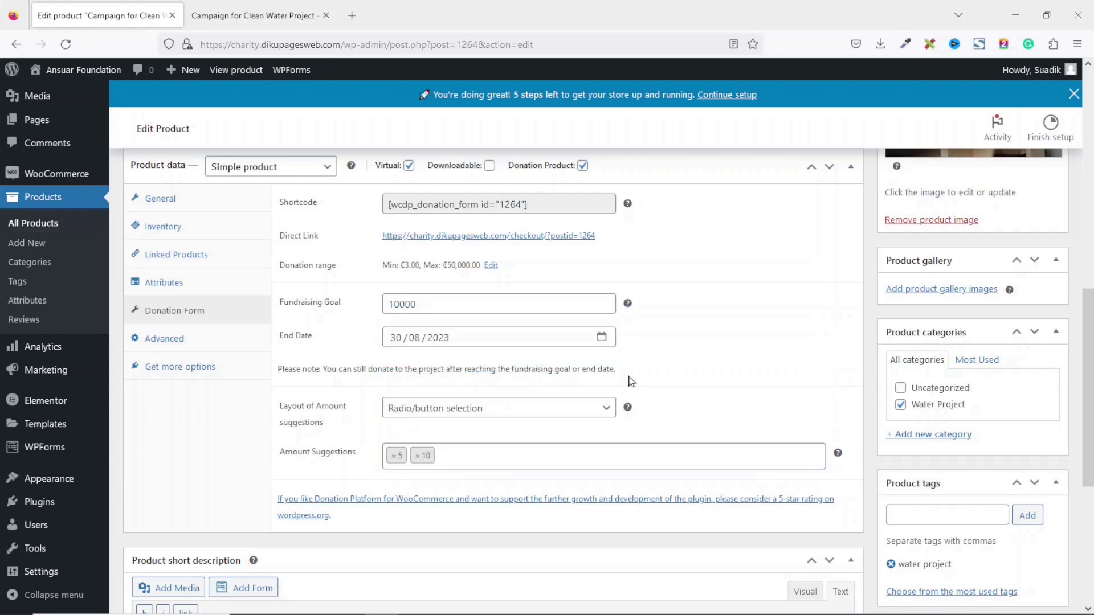
type("5000")
key("Return")
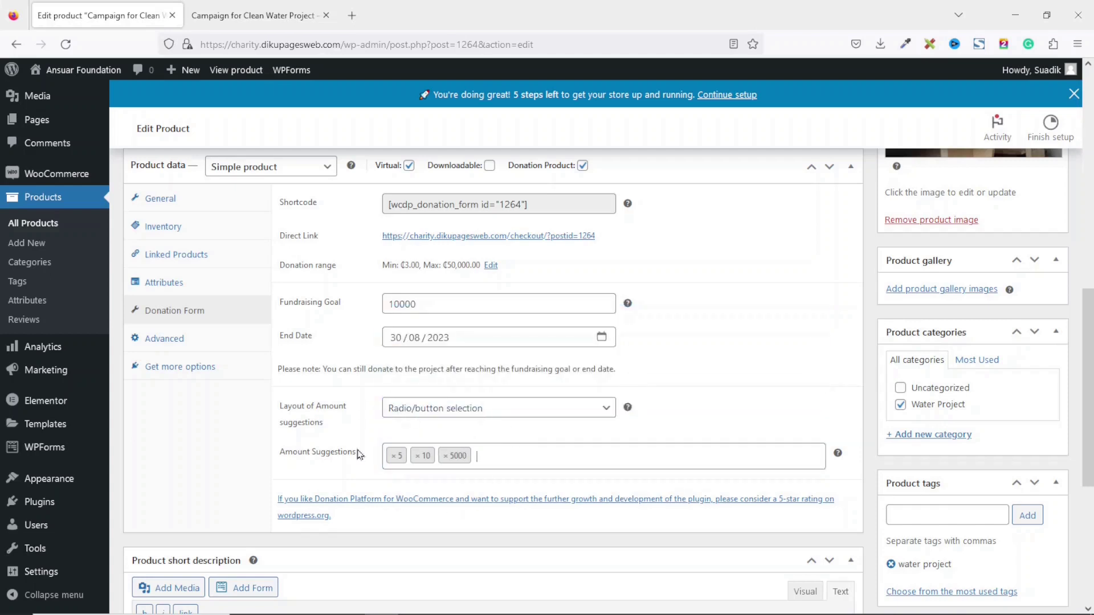
left_click(445, 456)
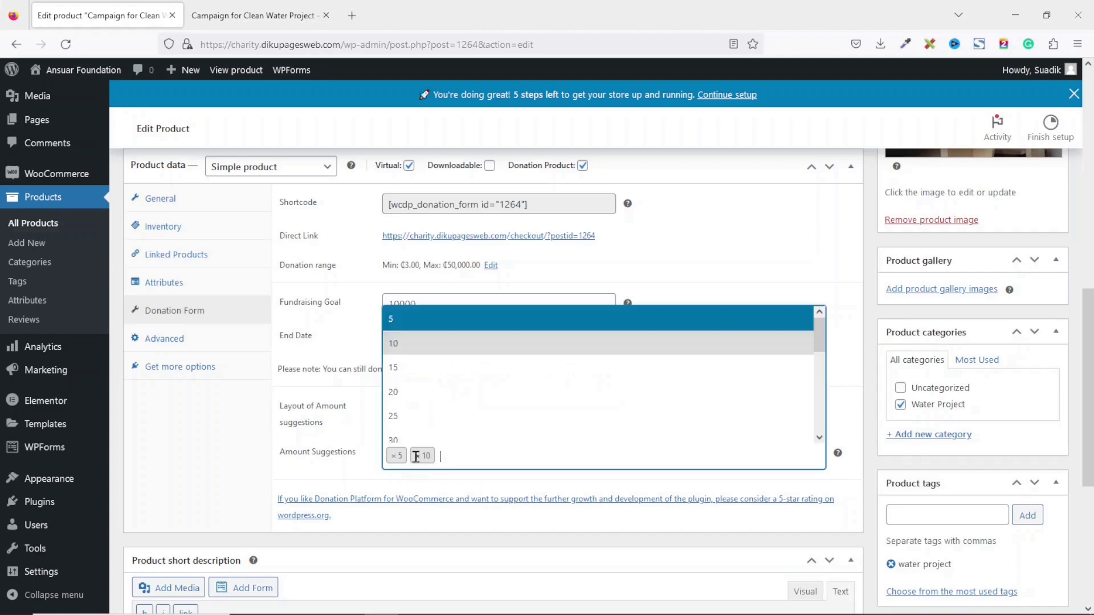
left_click(418, 455)
left_click(393, 456)
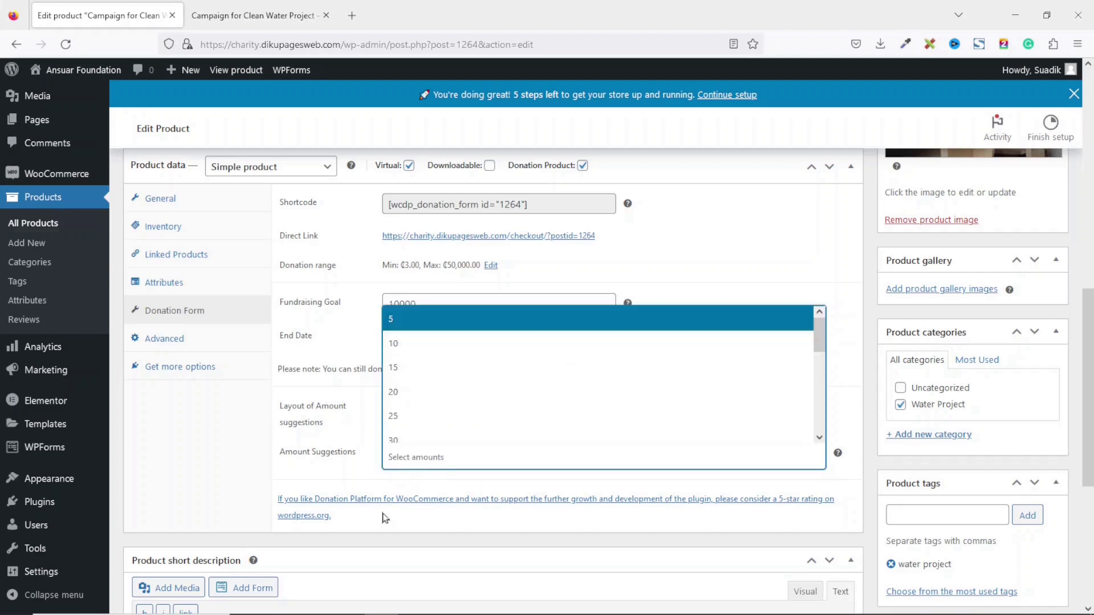
- Add suggested amounts 5, 10, 15, 30, 150, 750, 1000 and 1500
left_click(420, 326)
left_click(439, 448)
key("Return")
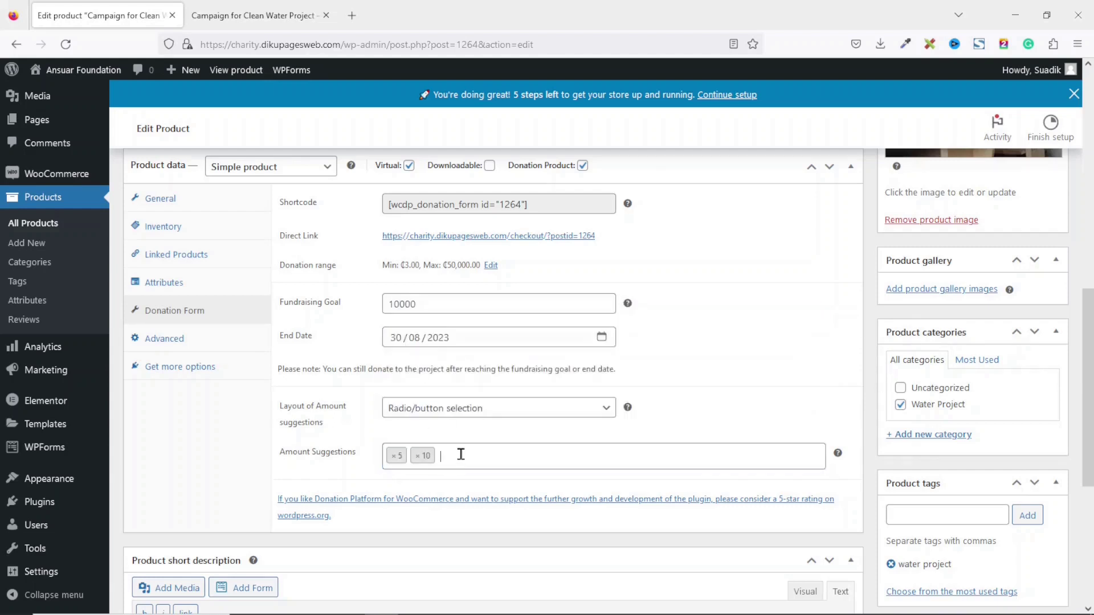
left_click(461, 454)
left_click(403, 342)
left_click(557, 456)
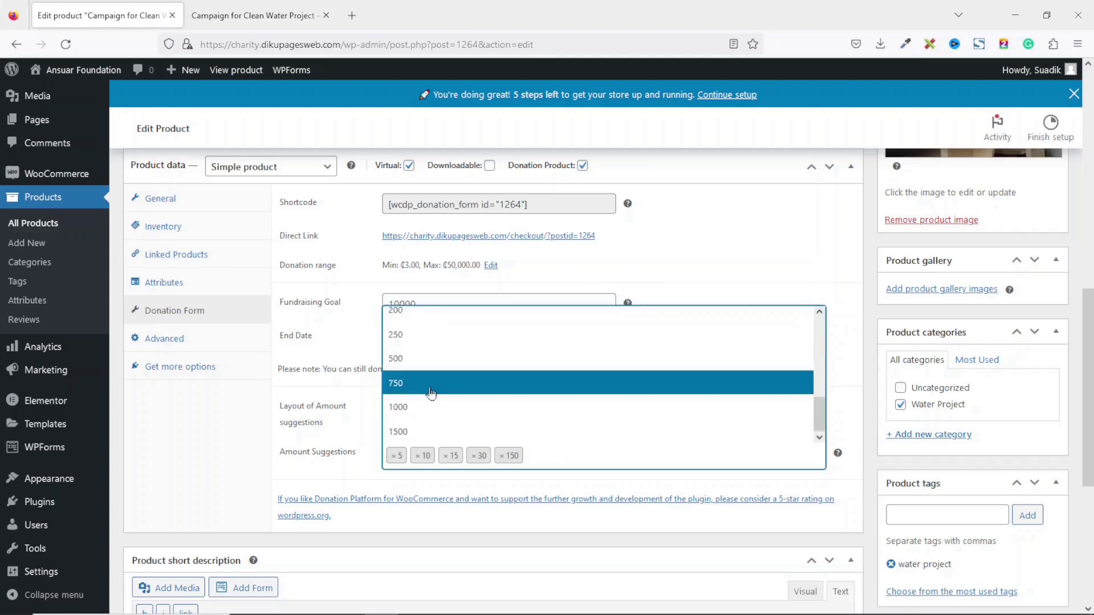
left_click(431, 393)
left_click(576, 453)
scroll(410, 399, "down", 5)
left_click(410, 407)
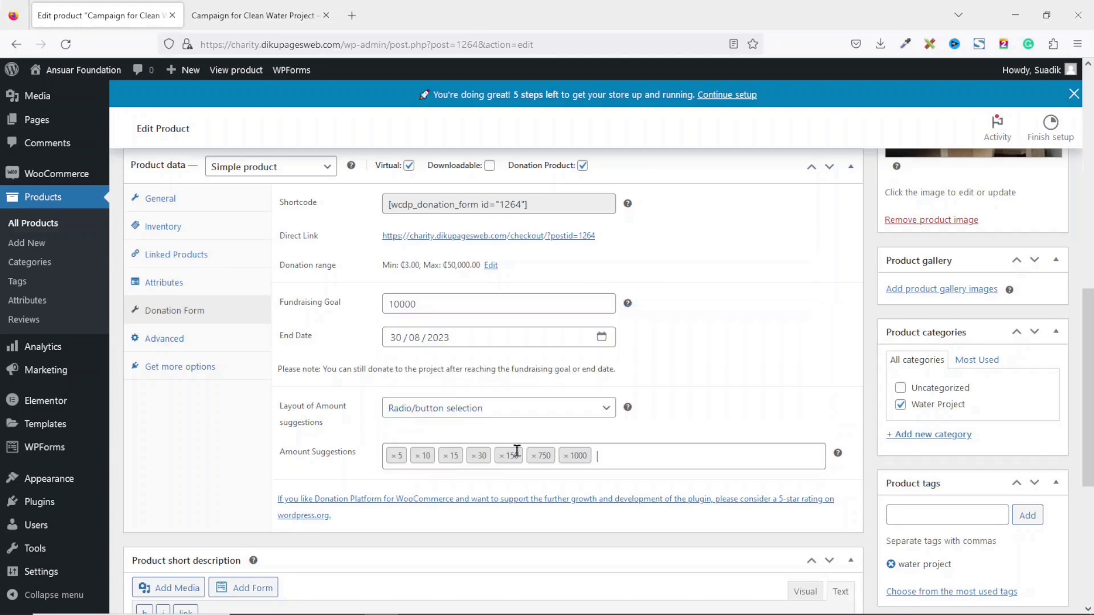
left_click(598, 454)
scroll(445, 407, "down", 5)
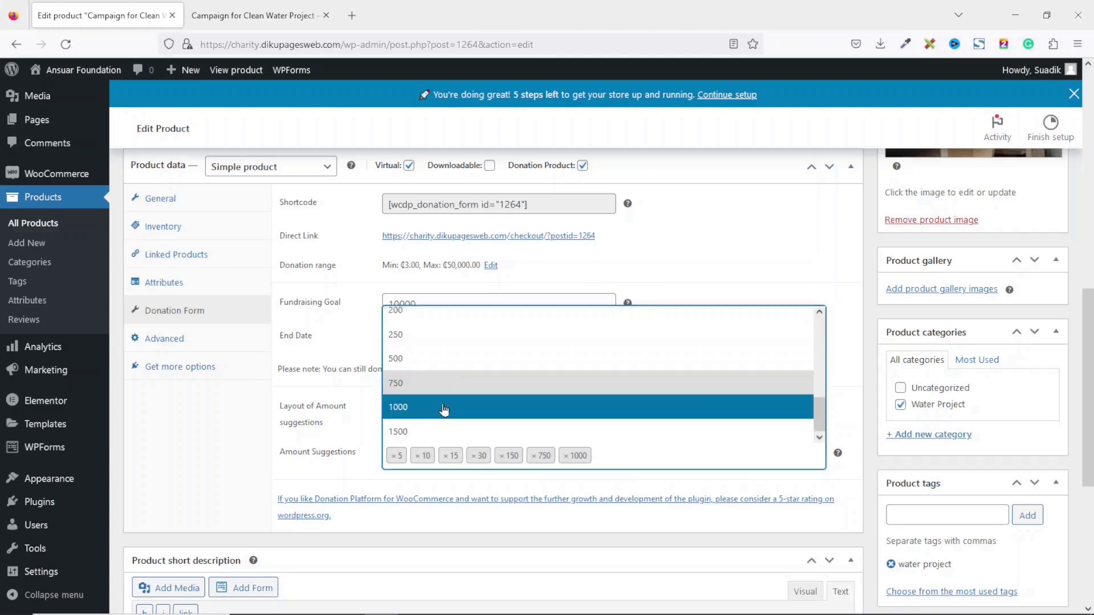
left_click(424, 433)
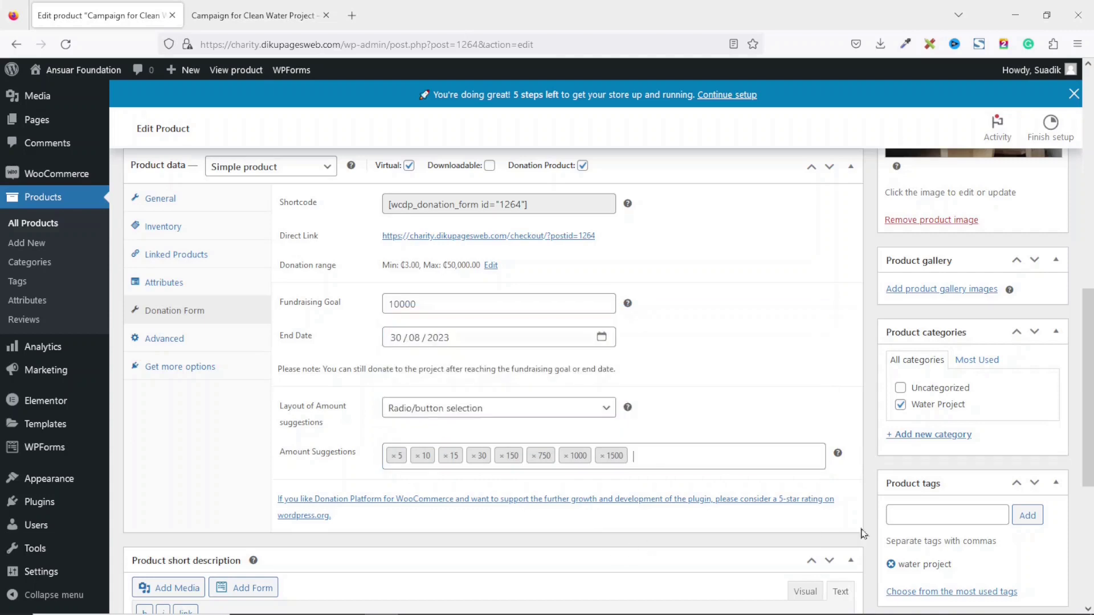
scroll(930, 471, "up", 10)
- Update the product, reload its live page, and pick the ₵150 amount button
left_click(1046, 517)
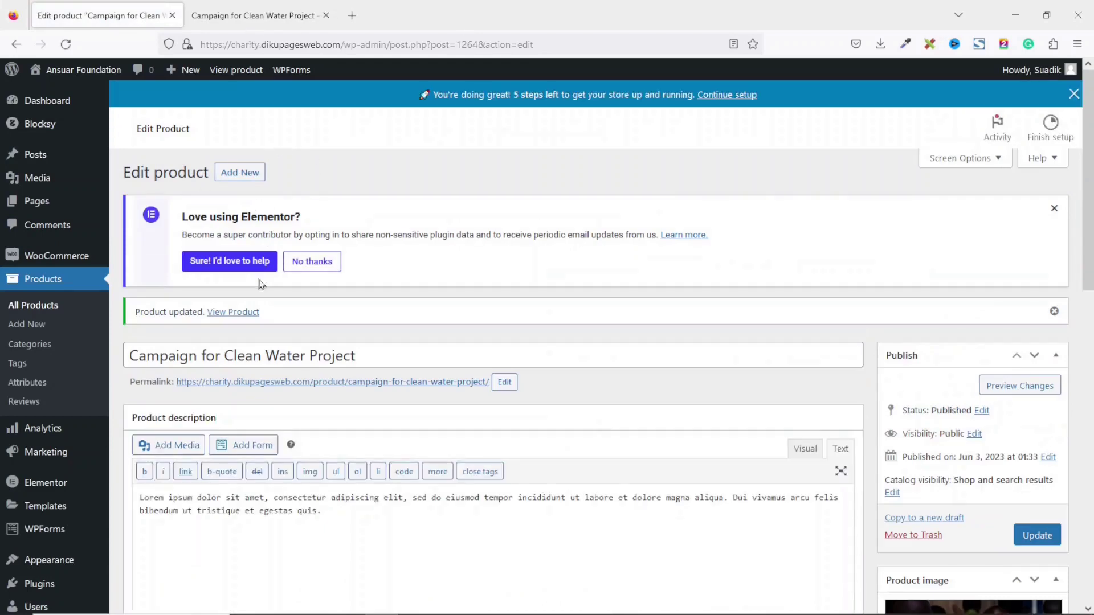
left_click(256, 16)
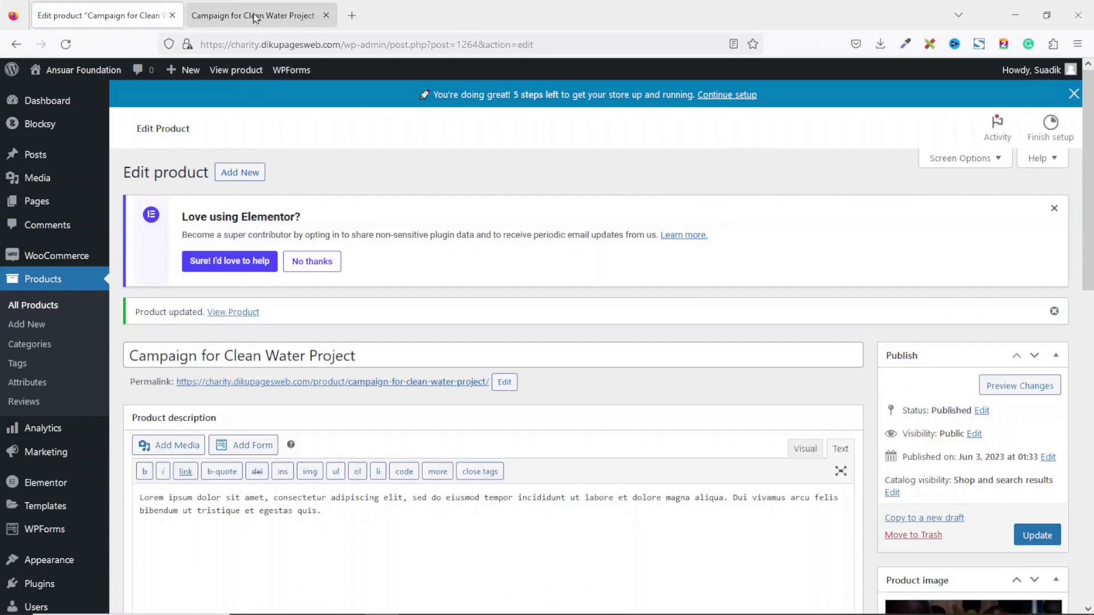
left_click(66, 44)
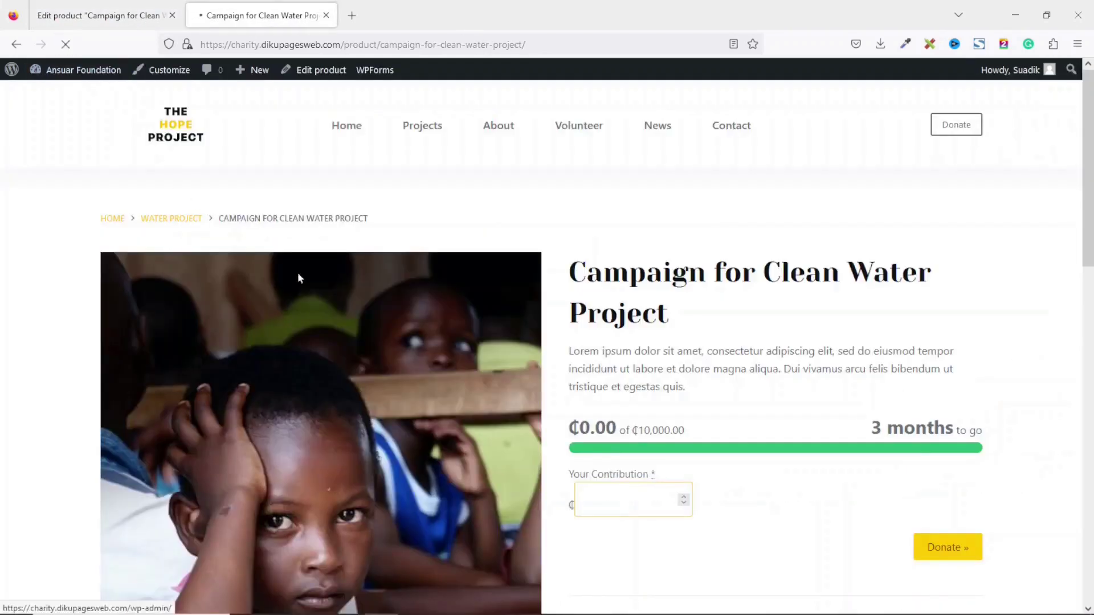
scroll(1020, 476, "down", 3)
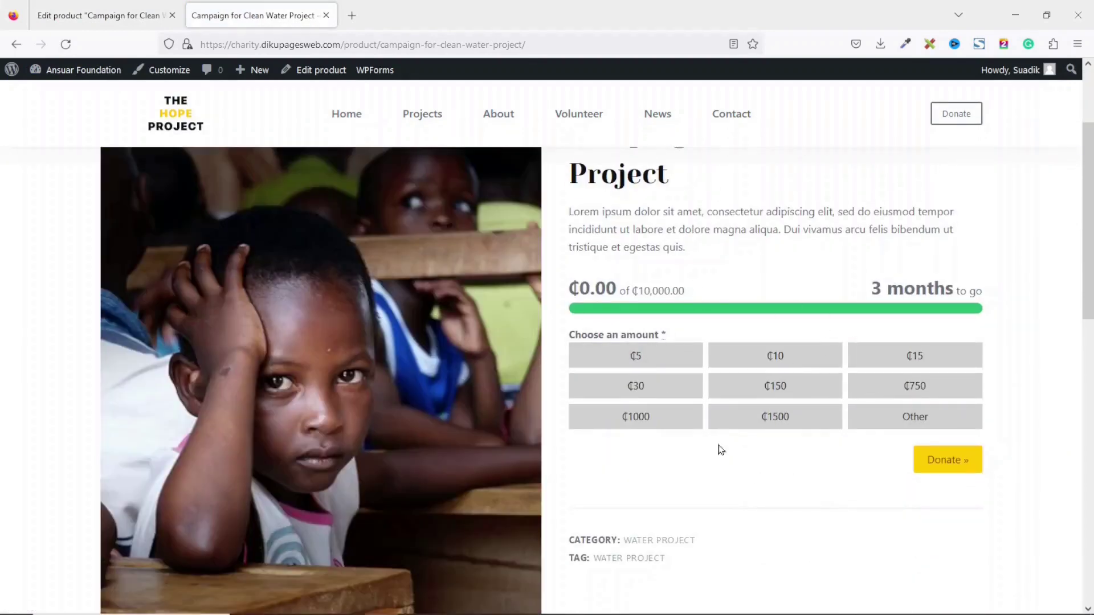
left_click(786, 392)
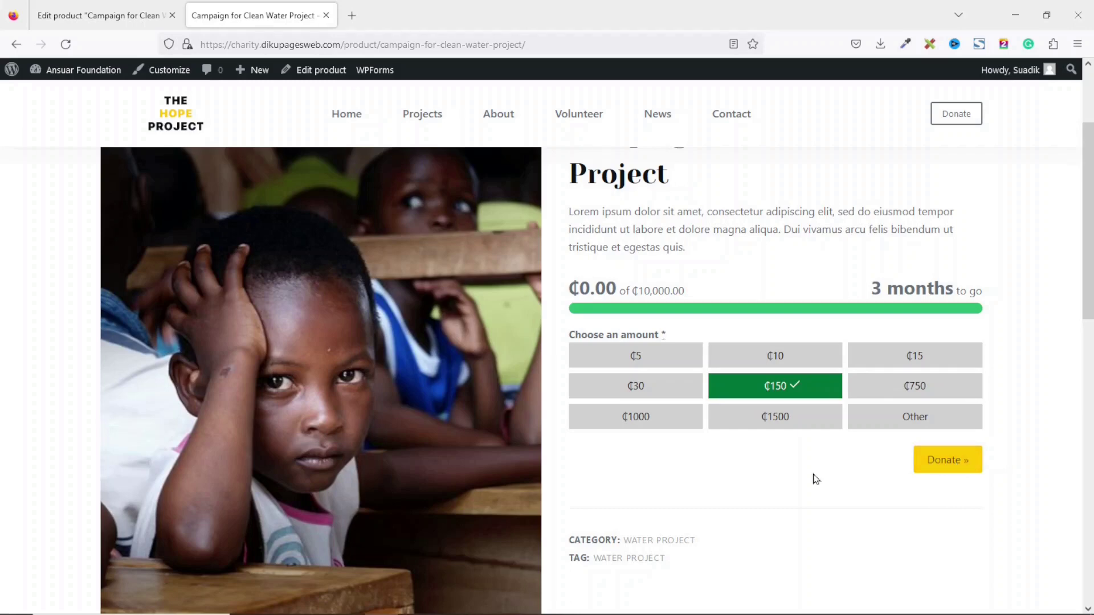
- Change the Donation Form layout to Input box + Range slider and update the product
left_click(126, 20)
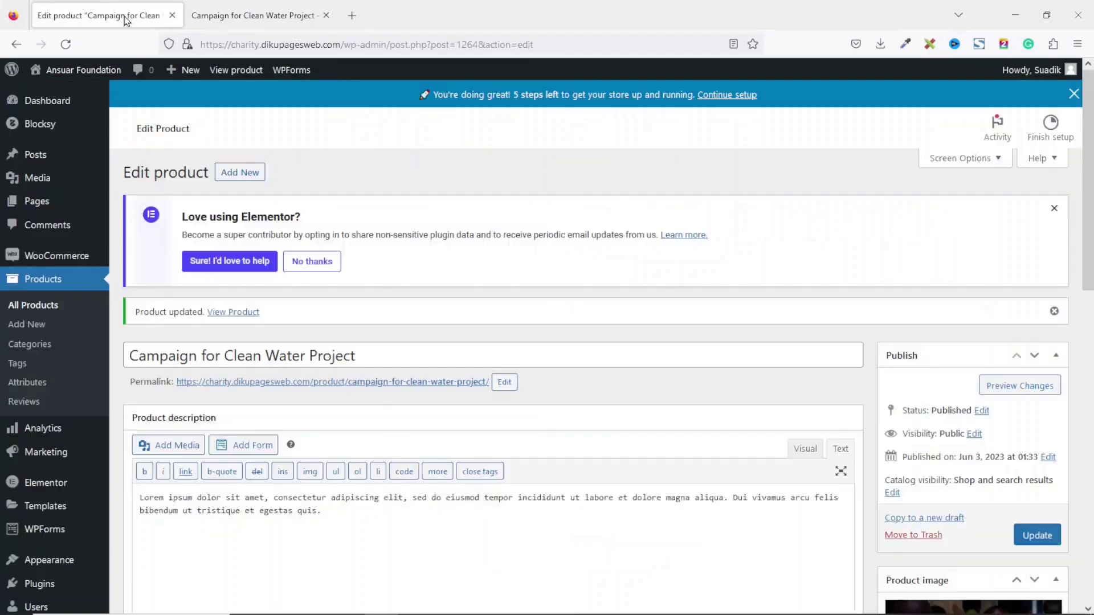
scroll(453, 354, "down", 10)
scroll(454, 359, "up", 4)
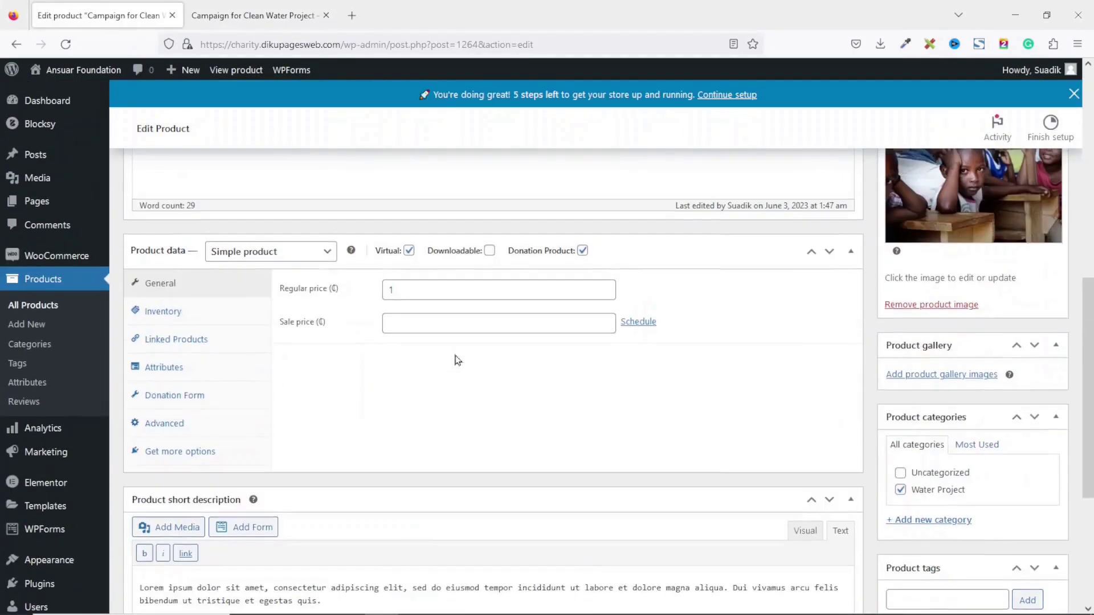
left_click(172, 396)
scroll(567, 459, "down", 5)
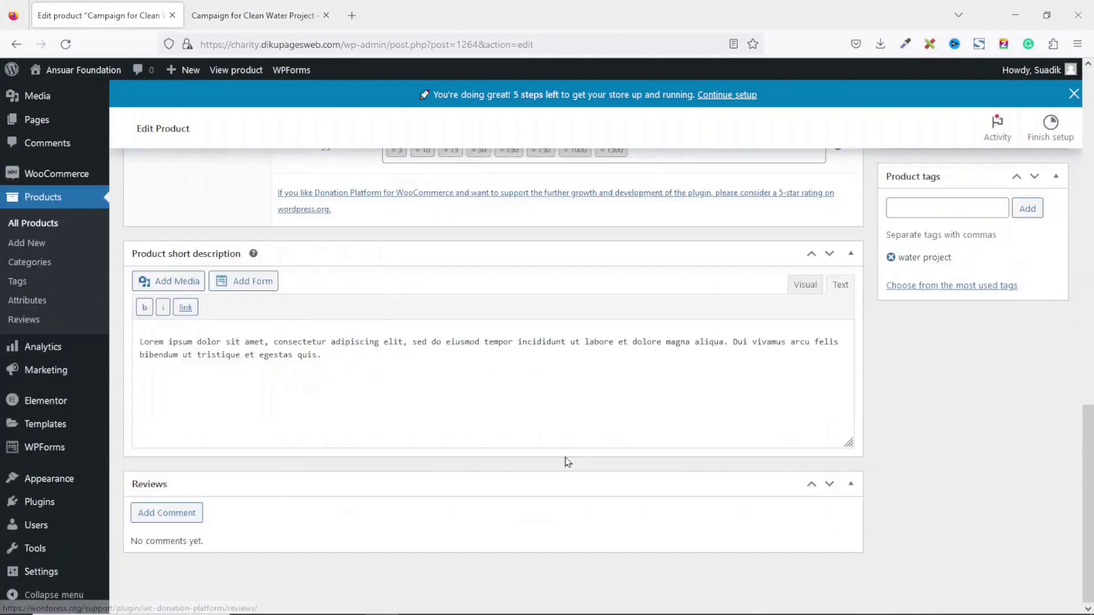
scroll(461, 391, "up", 3)
left_click(484, 391)
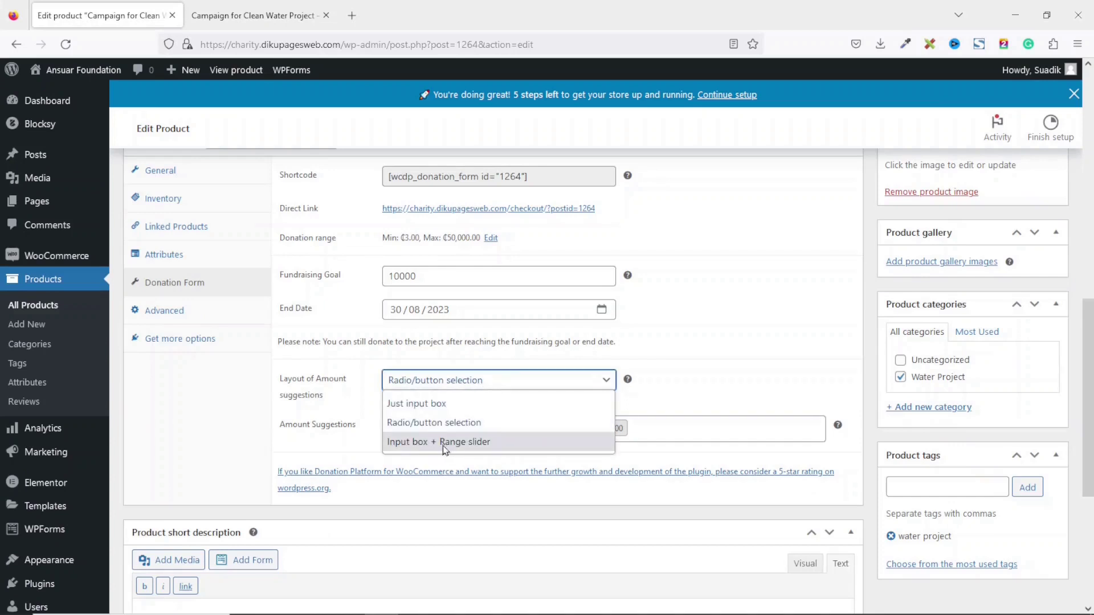
left_click(473, 442)
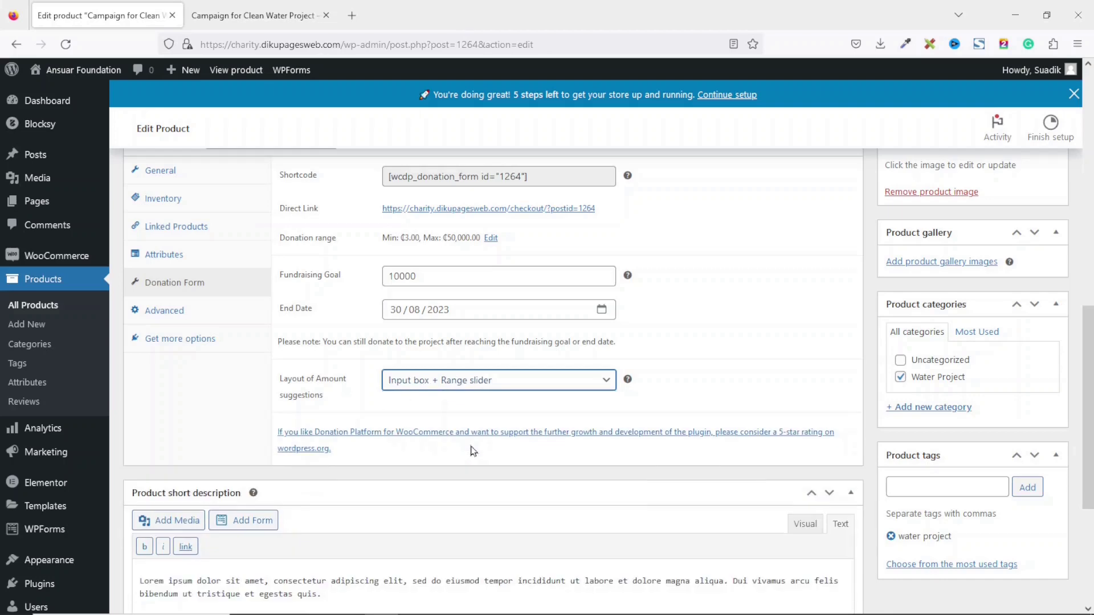
scroll(884, 488, "up", 10)
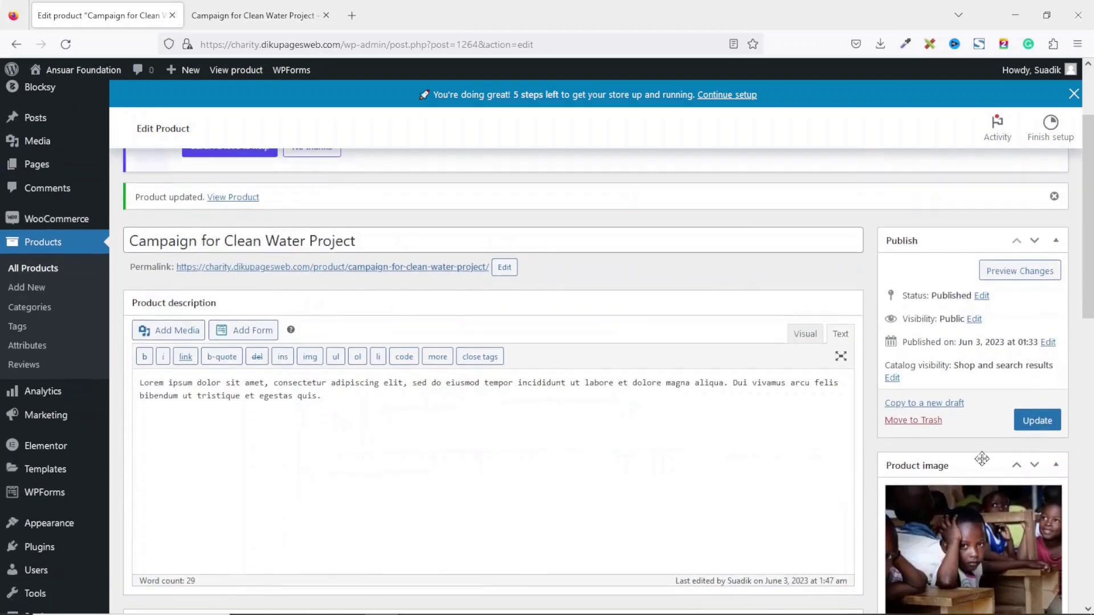
left_click(1036, 422)
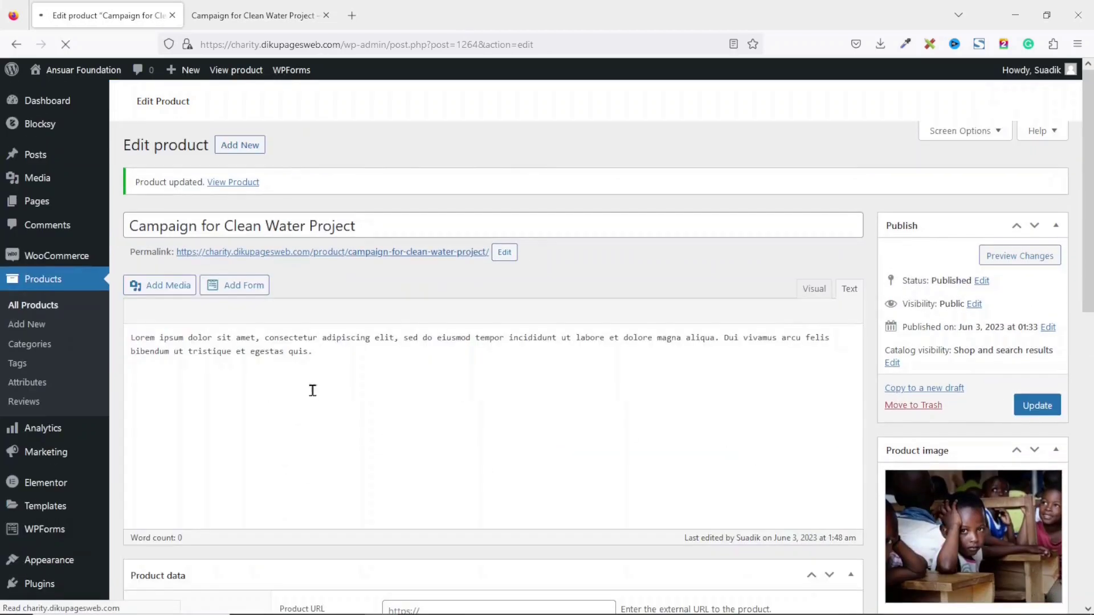
- On the reloaded live page, enter 20 as contribution, drag the slider, then return to the editor
left_click(248, 19)
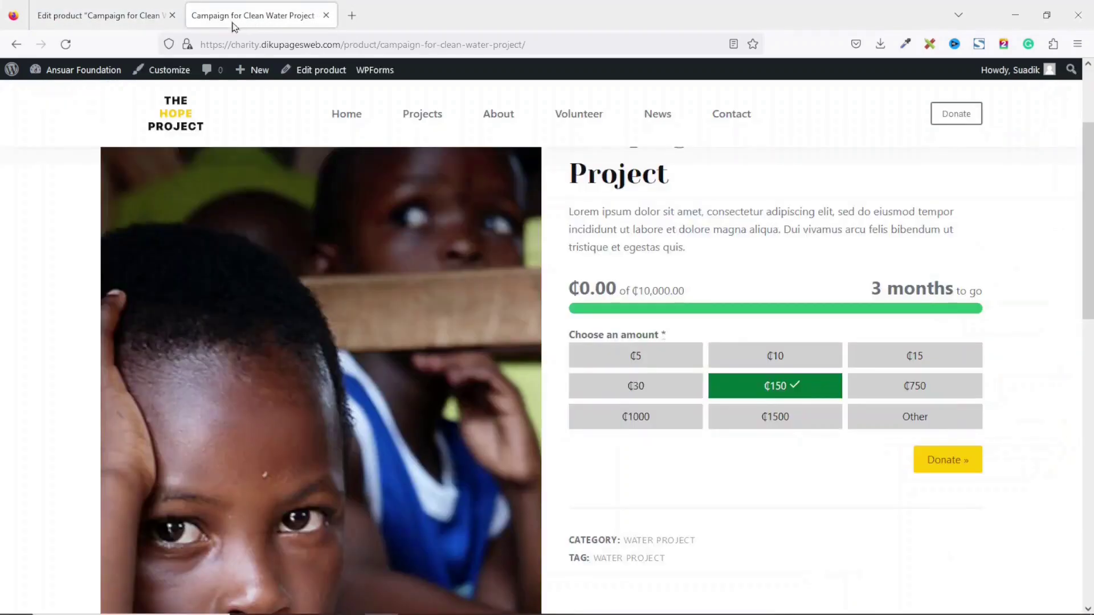
left_click(66, 44)
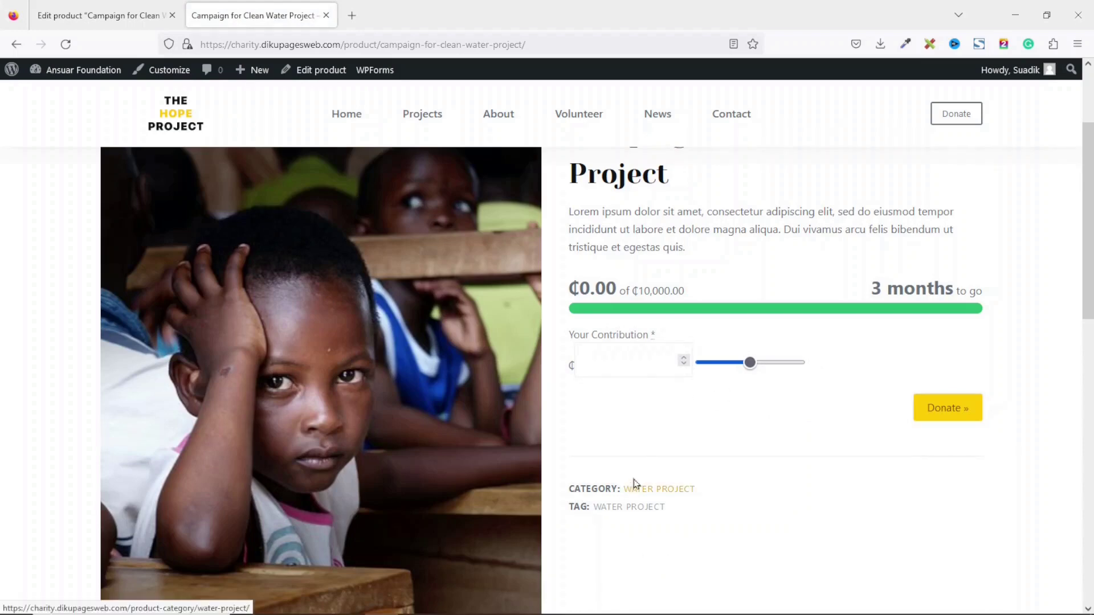
left_click(634, 360)
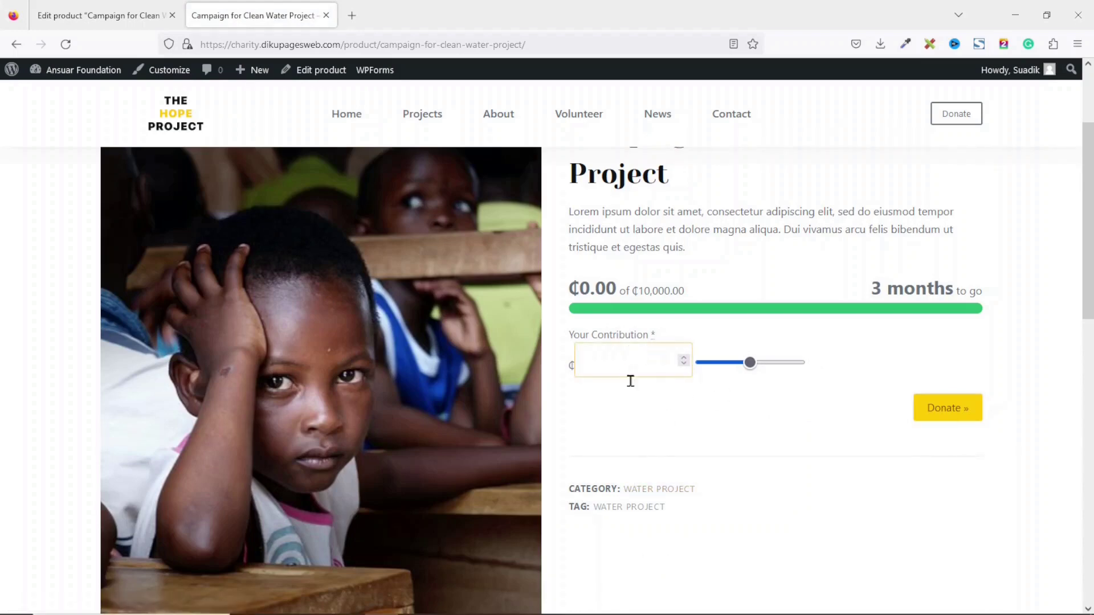
type("20")
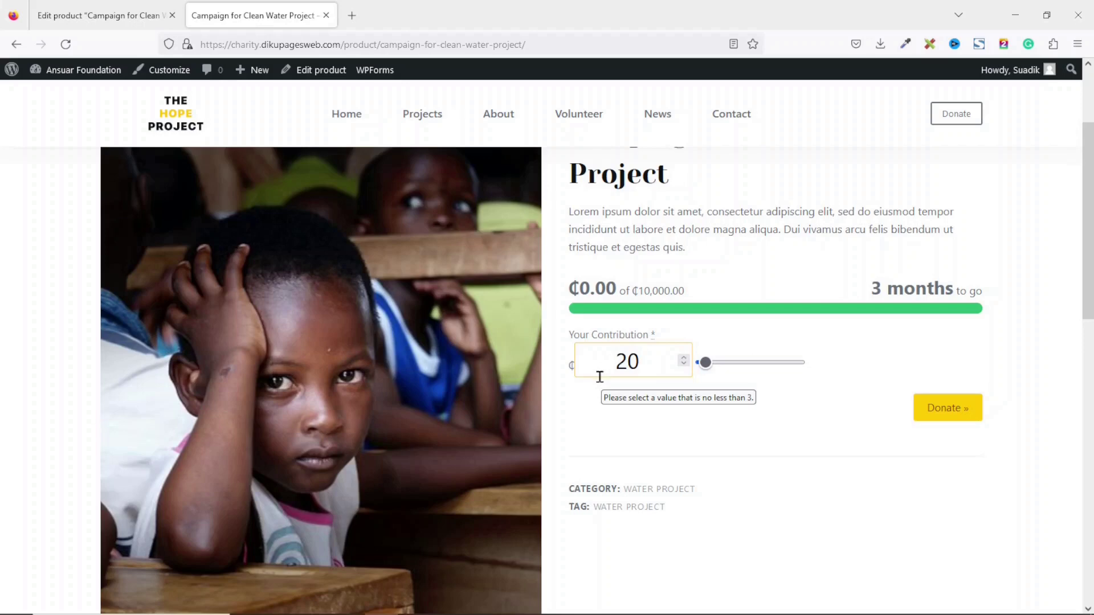
left_click(710, 366)
mouse_move(712, 370)
left_mouse_down()
mouse_move(831, 368)
mouse_move(709, 381)
left_mouse_up()
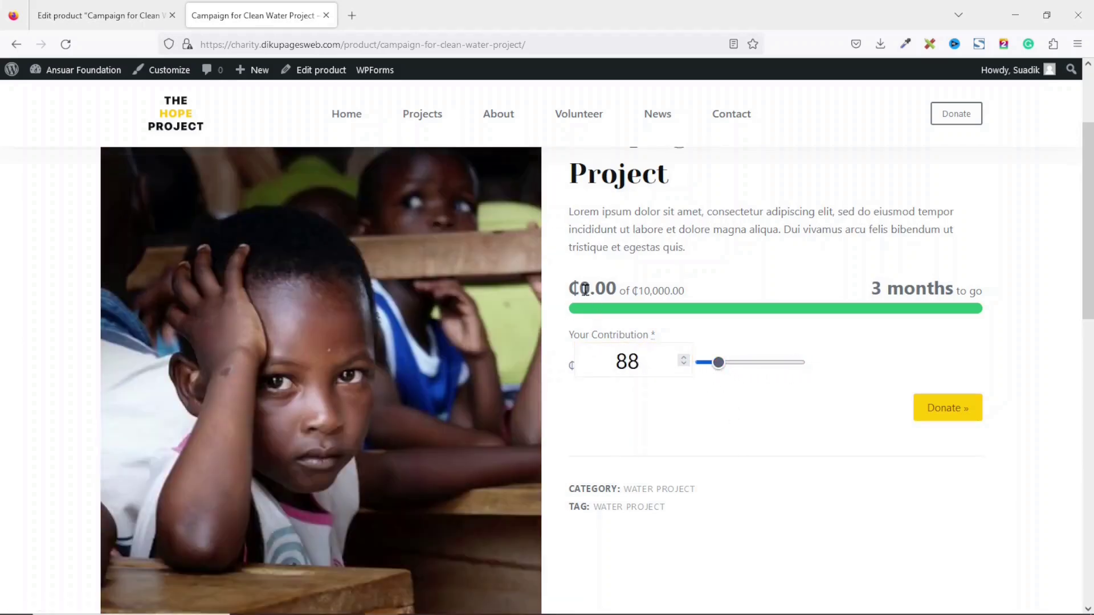
left_click(103, 17)
- Set the Donation Form amount layout to Radio/button selection
scroll(428, 525, "down", 8)
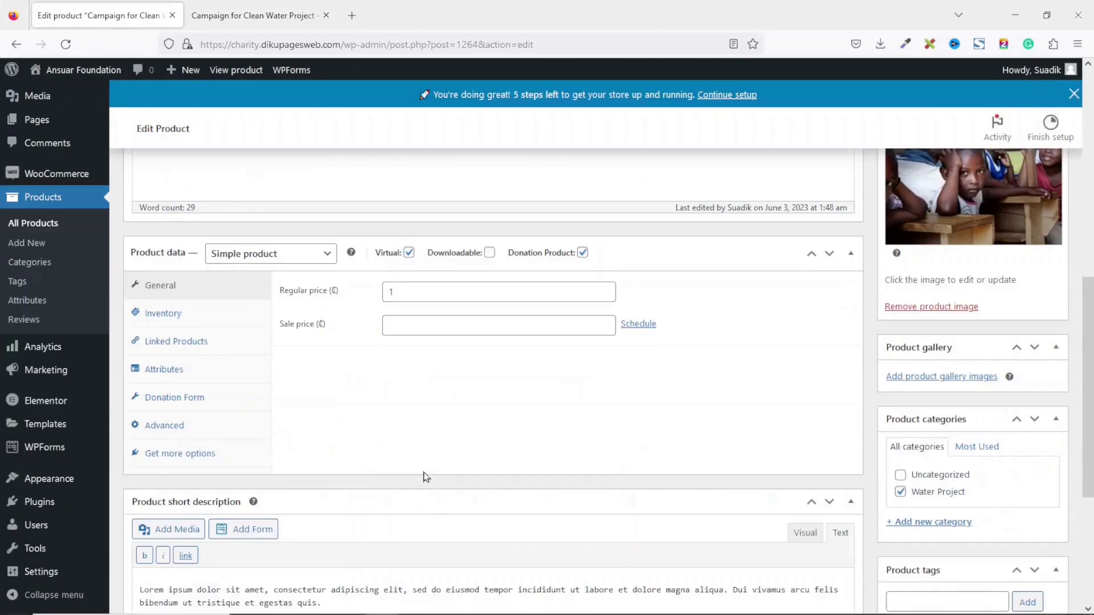
left_click(171, 397)
left_click(494, 502)
left_click(443, 540)
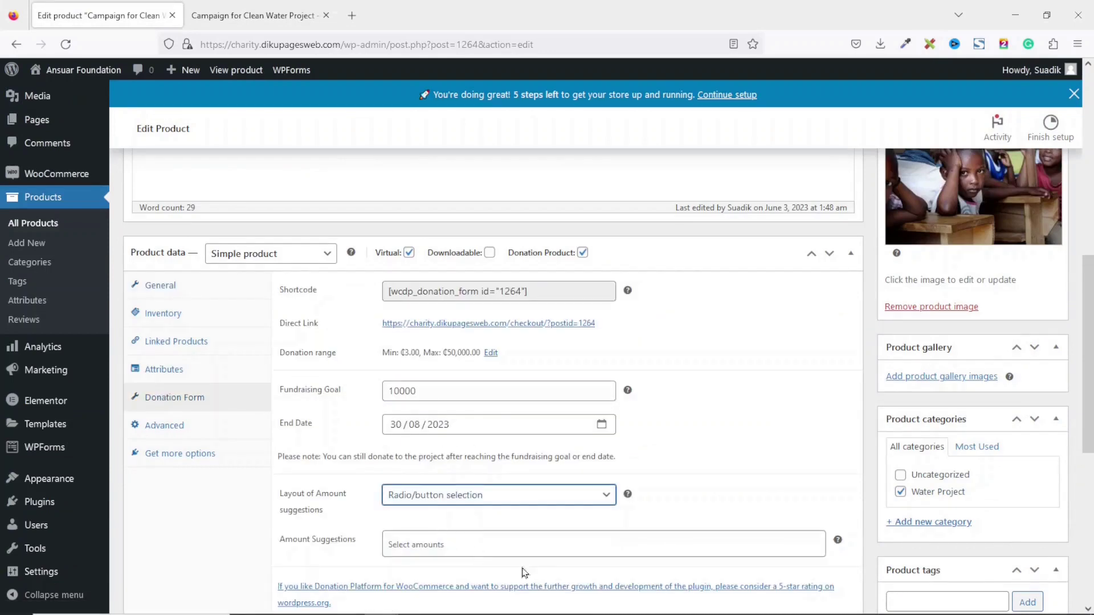
- Add 5 to the Amount Suggestions and update the product
scroll(556, 584, "down", 1)
left_click(439, 474)
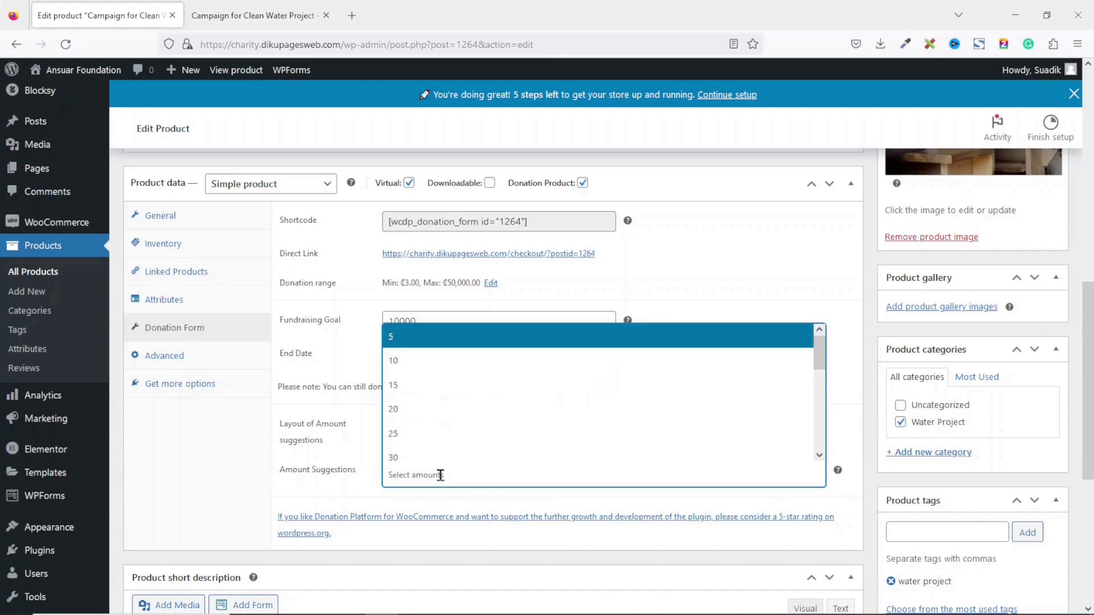
left_click(413, 337)
scroll(414, 347, "down", 2)
scroll(683, 341, "up", 7)
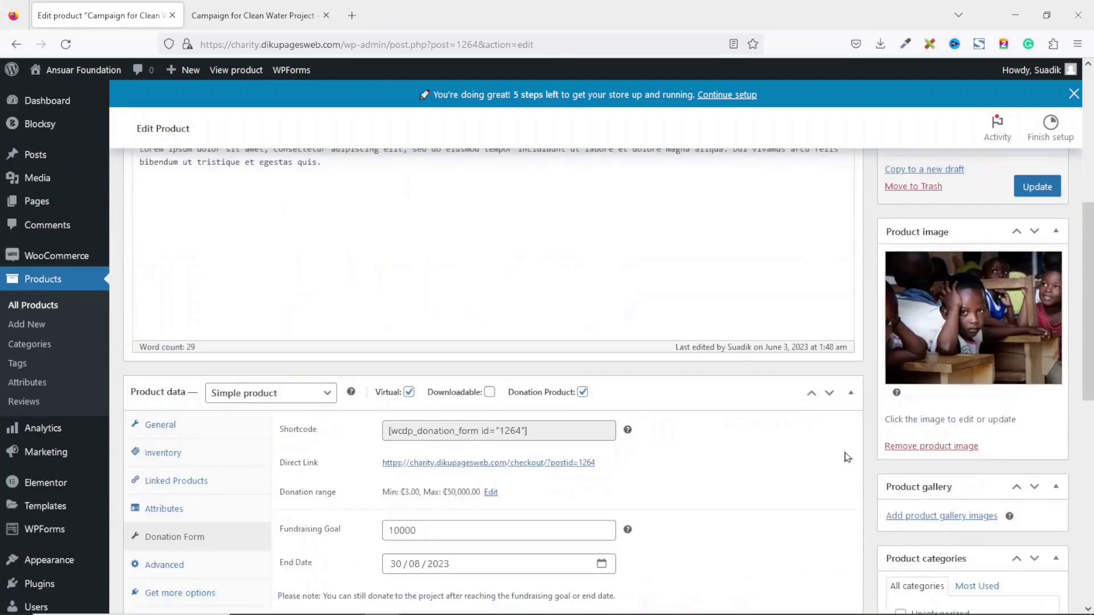
left_click(1053, 330)
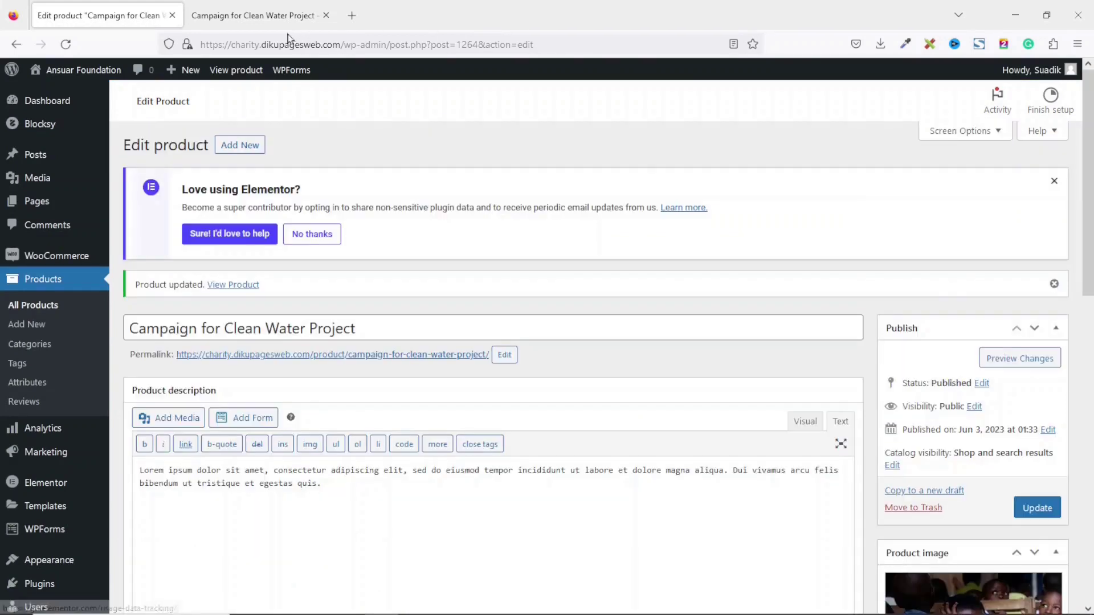
- Reload the campaign page and reveal the Other custom-amount box beside the ₵5–₵1500 buttons
left_click(268, 17)
left_click(65, 44)
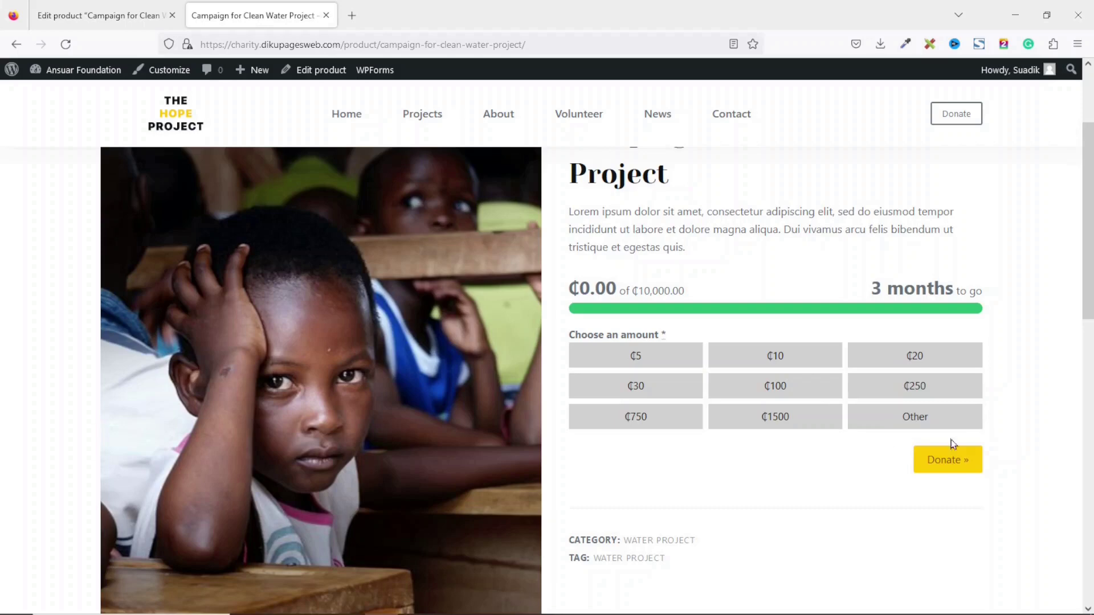
left_click(925, 425)
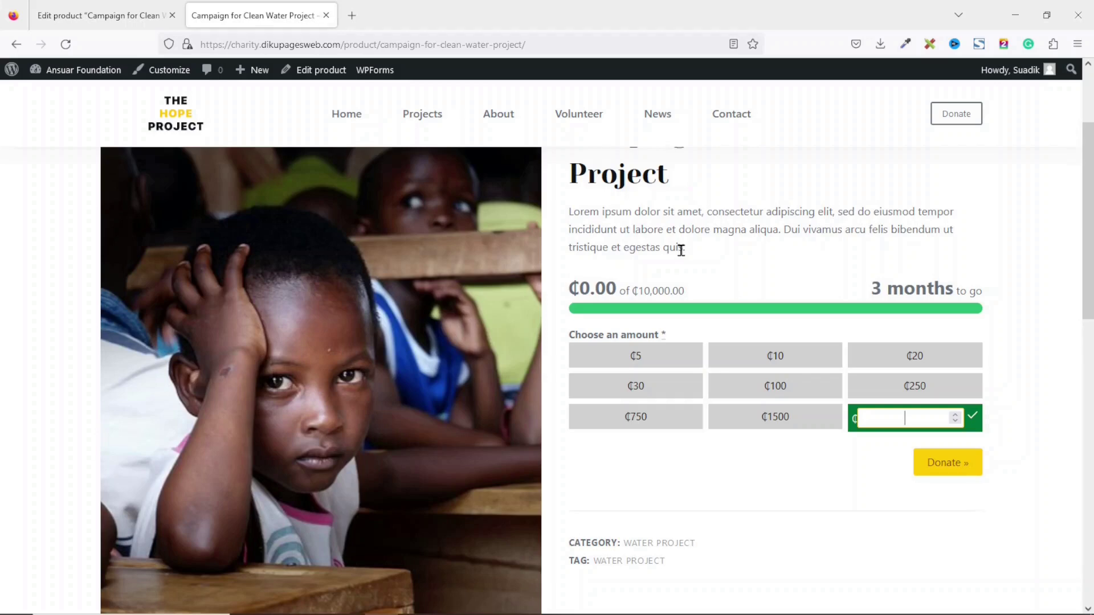
- Return to the product editor's donation form settings
left_click(127, 15)
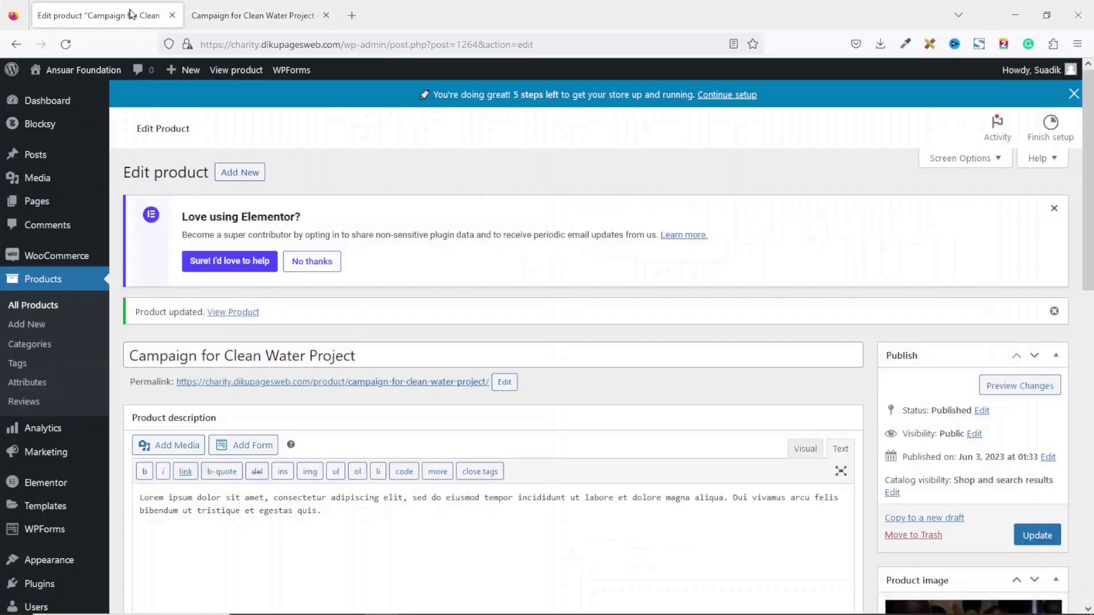
scroll(485, 448, "down", 6)
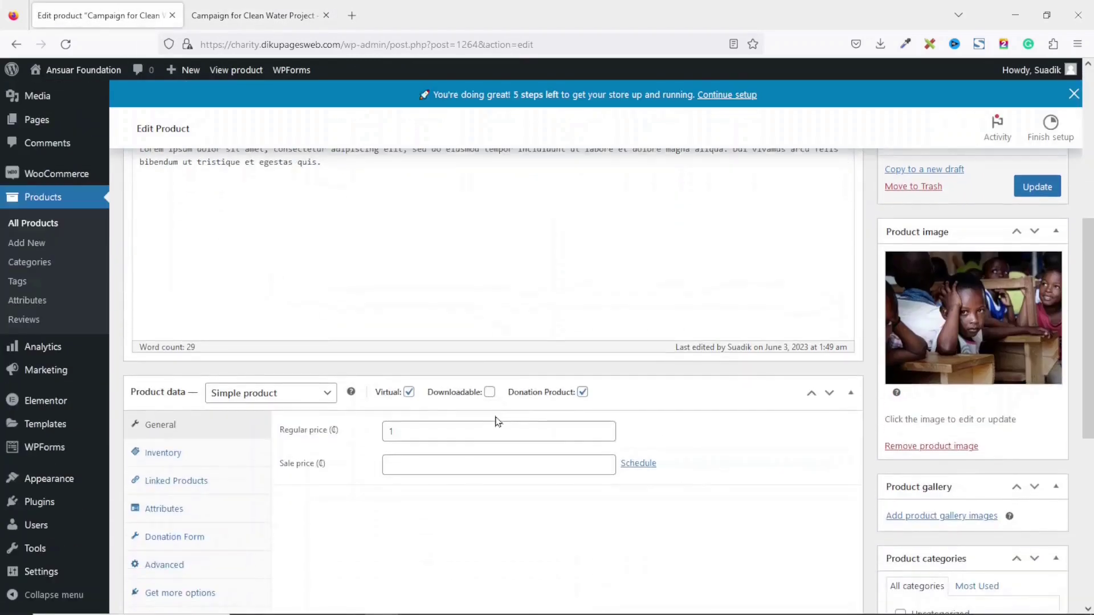
scroll(498, 430, "down", 2)
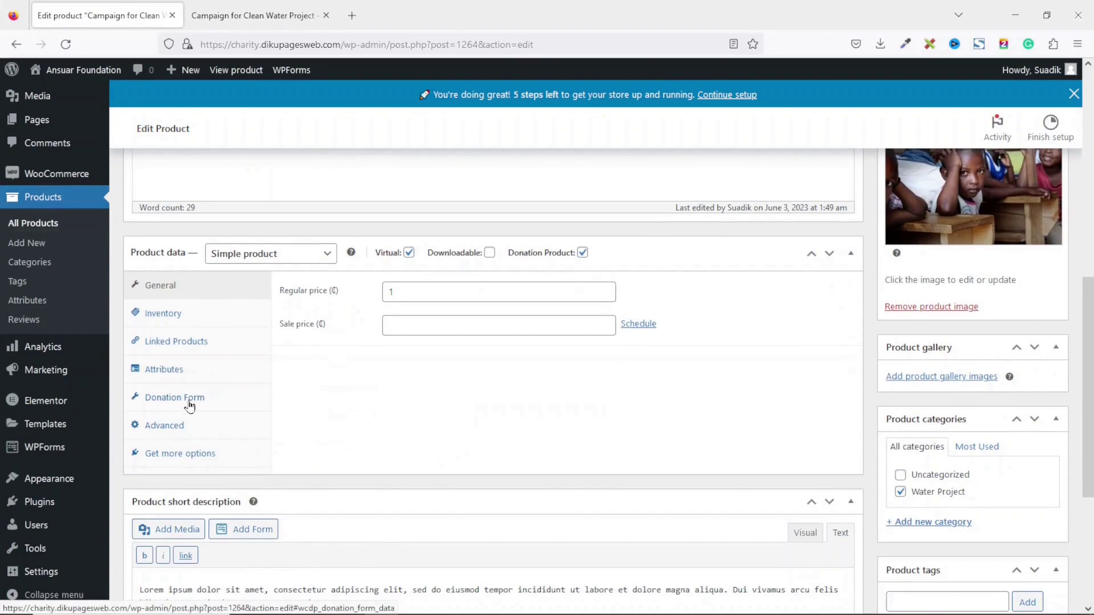
left_click(189, 404)
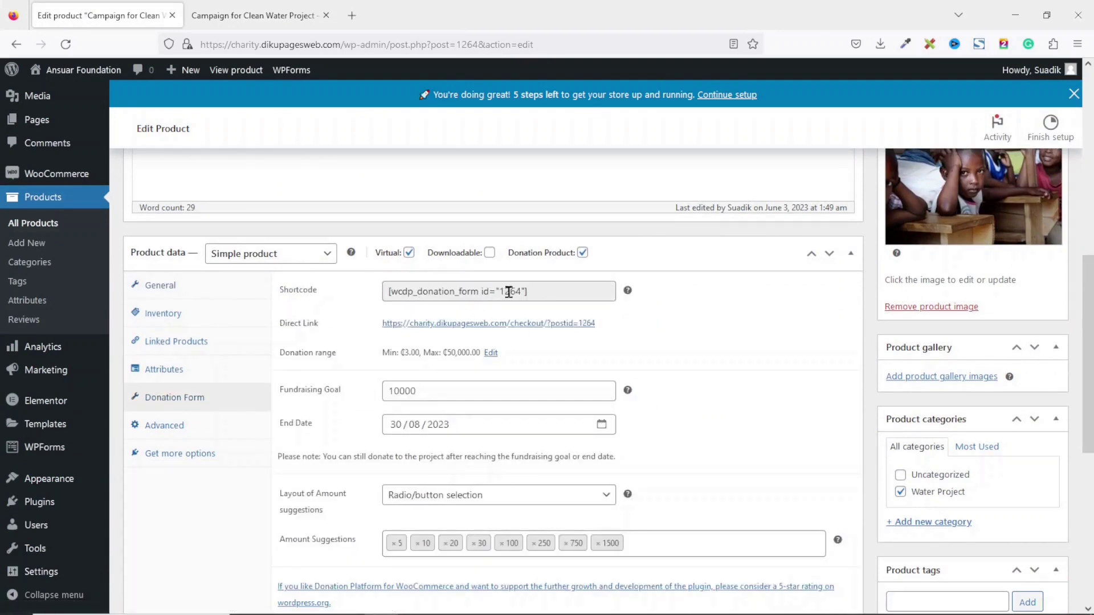
- Copy the donation form shortcode from the Shortcode field
left_click_drag(550, 292, 385, 292)
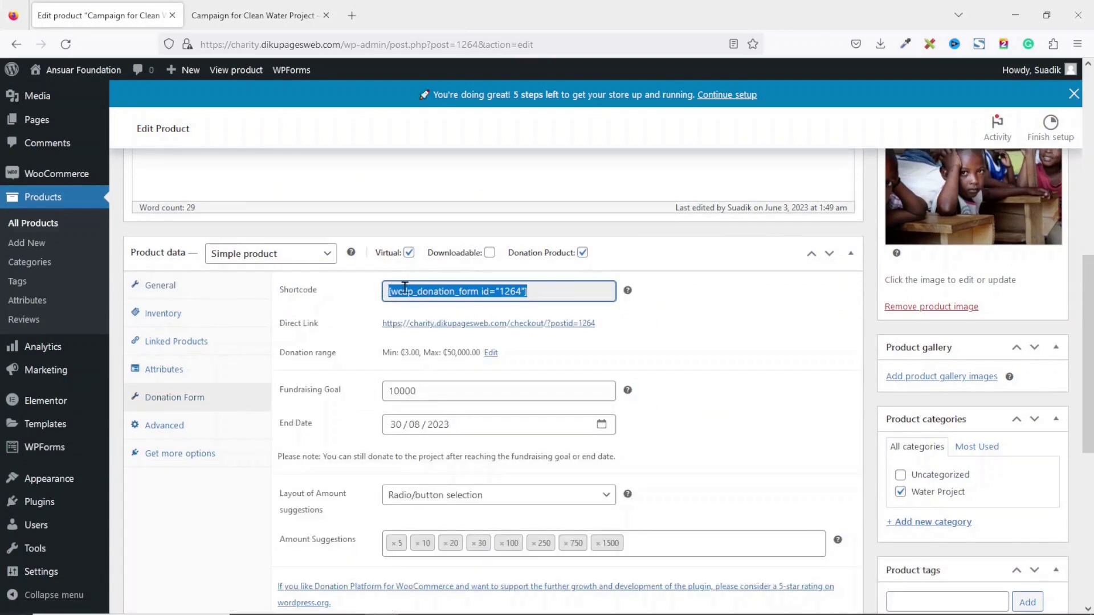
right_click(407, 292)
left_click(450, 368)
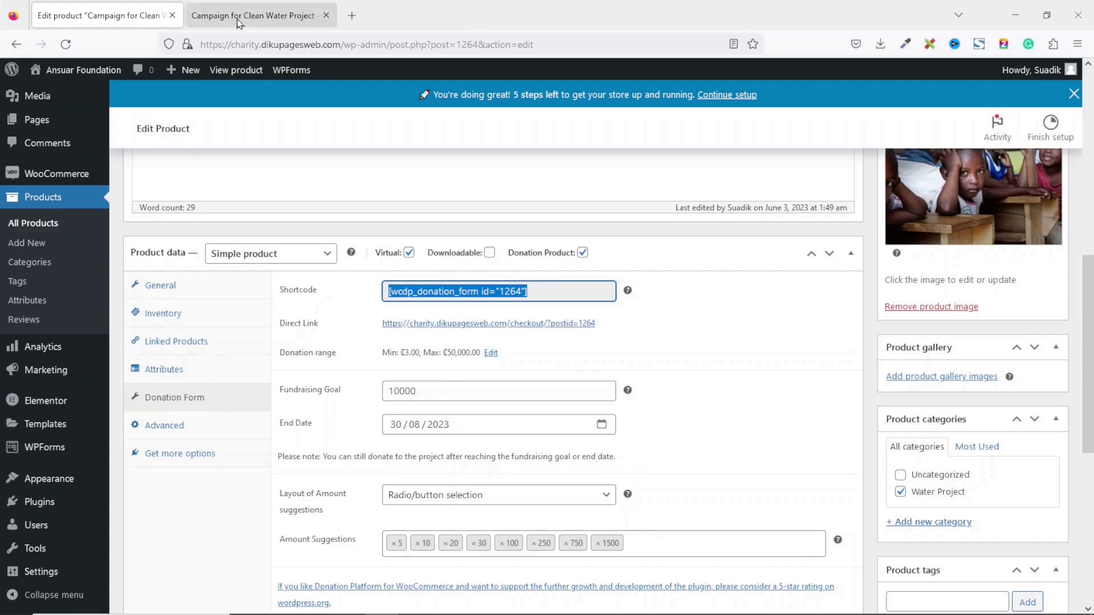
- Open the site's Home page in the Elementor editor
left_click(261, 15)
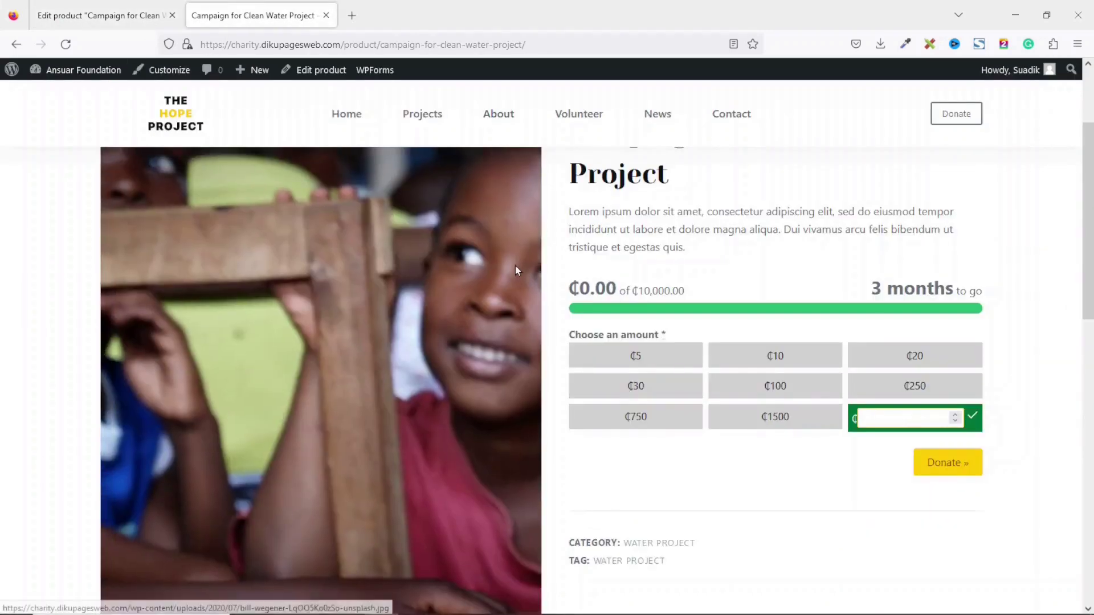
left_click(336, 116)
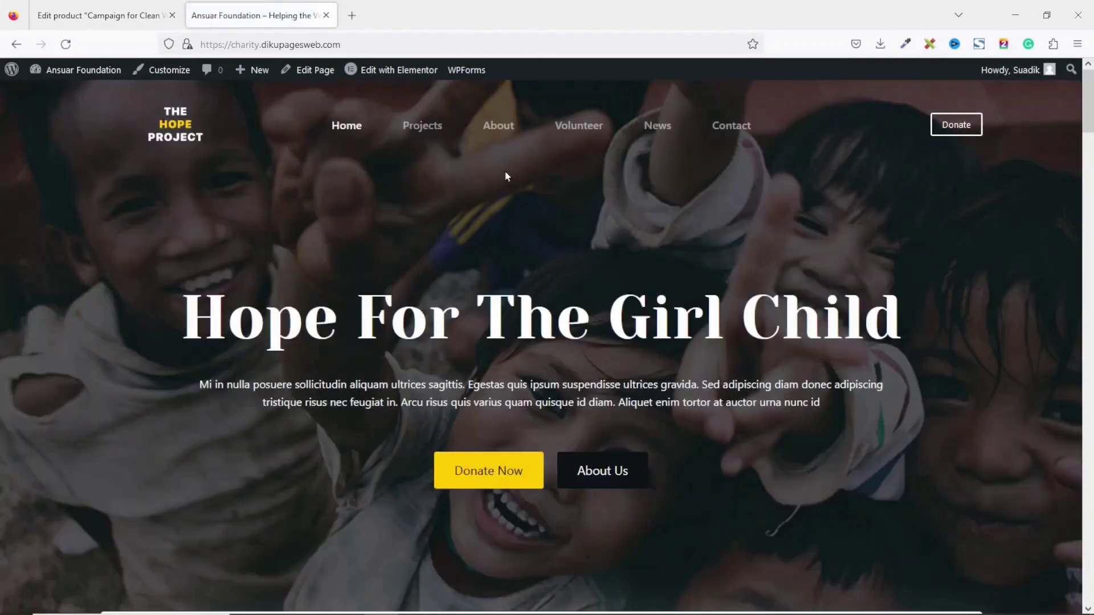
left_click(387, 70)
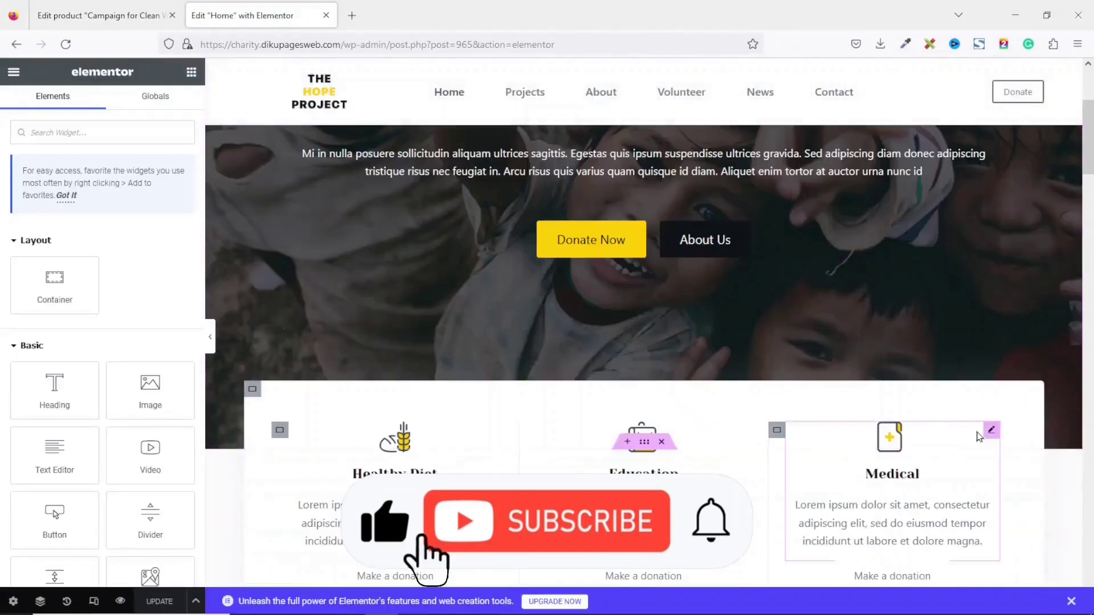
- Drag a Shortcode widget, found by searching 'sho', below the Learn More button
scroll(929, 381, "down", 10)
scroll(929, 381, "down", 3)
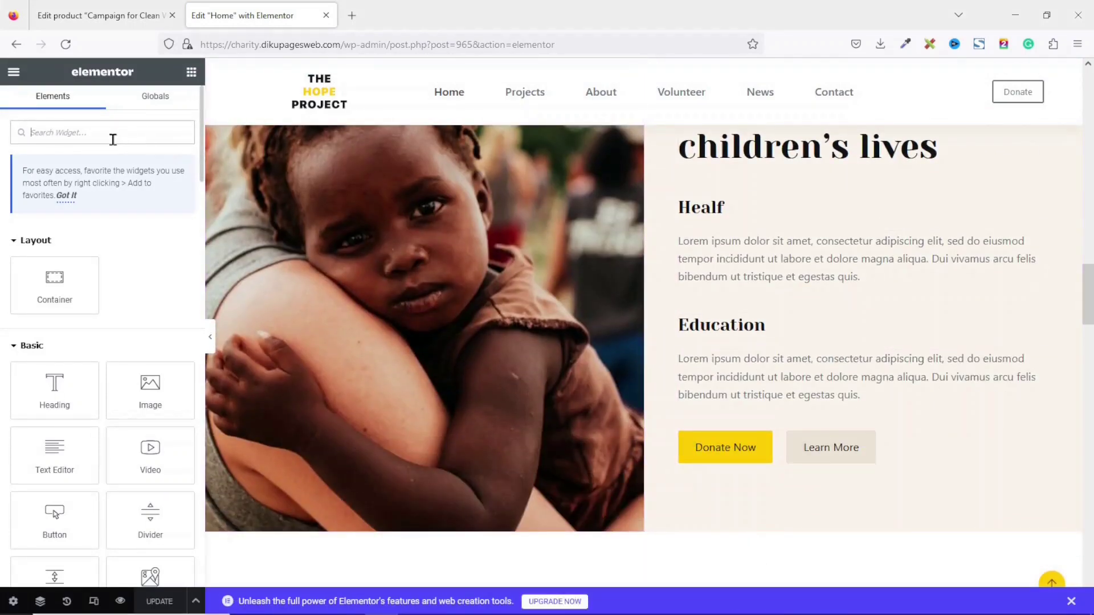
type("sho")
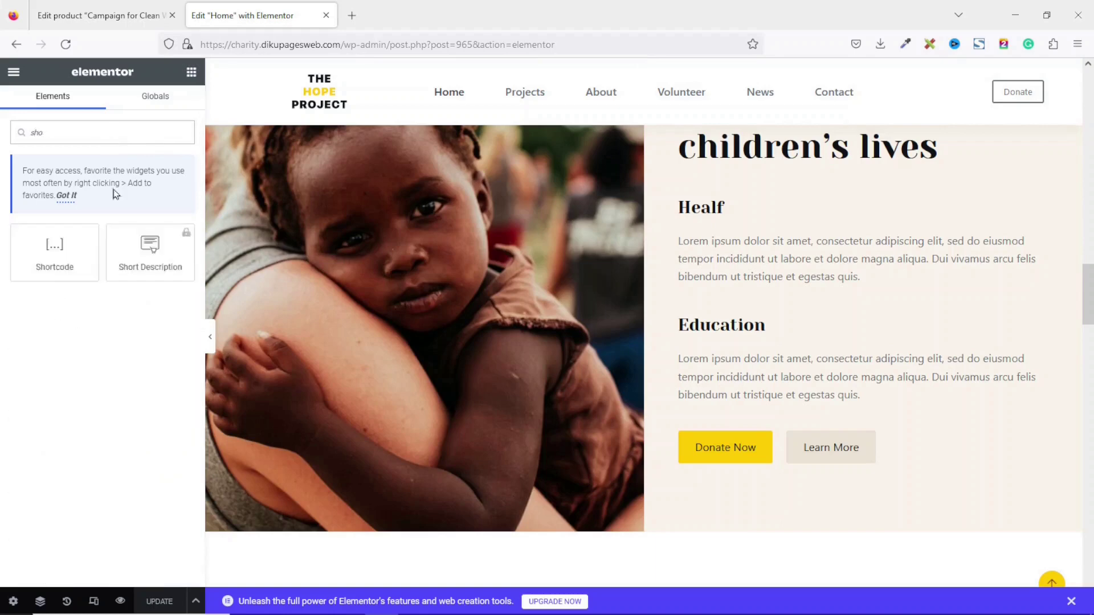
left_click_drag(45, 245, 781, 463)
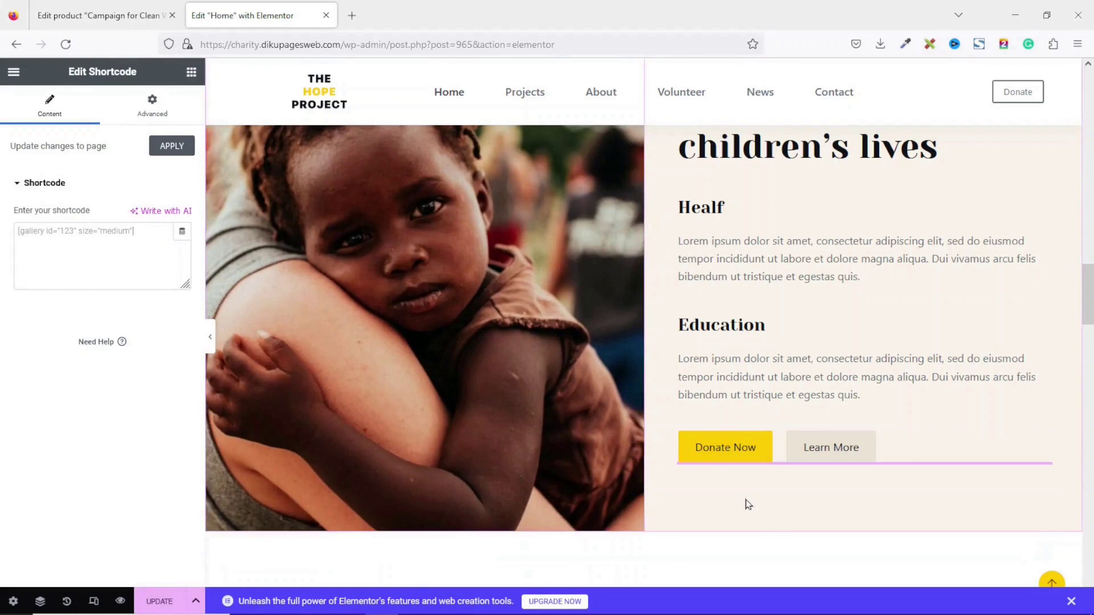
- Paste the donation form shortcode into the widget, update the page and preview it
left_click(103, 266)
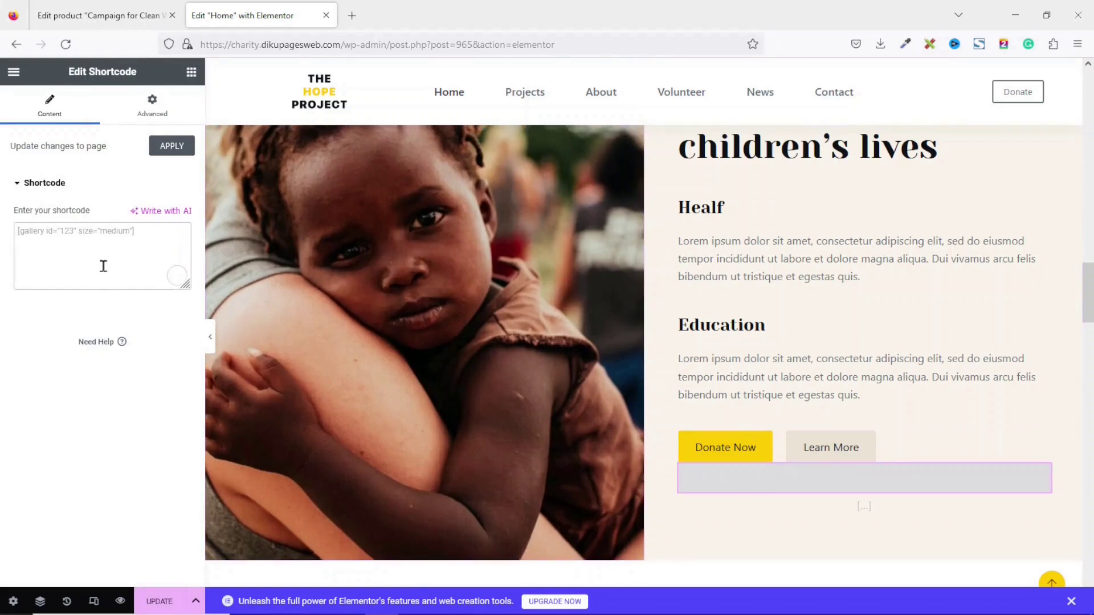
key("ctrl+v")
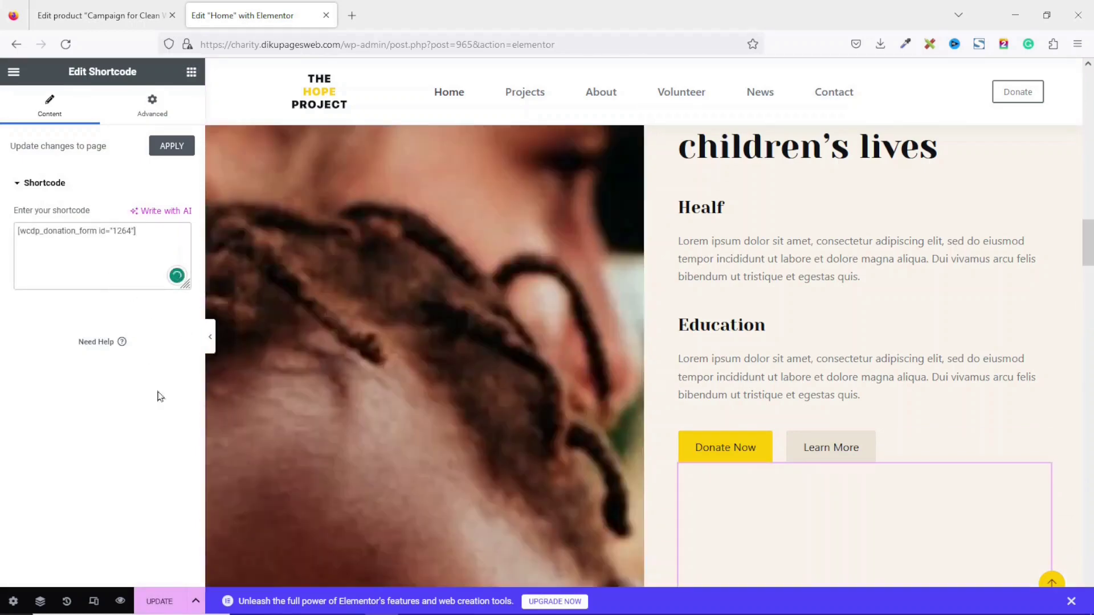
left_click(166, 601)
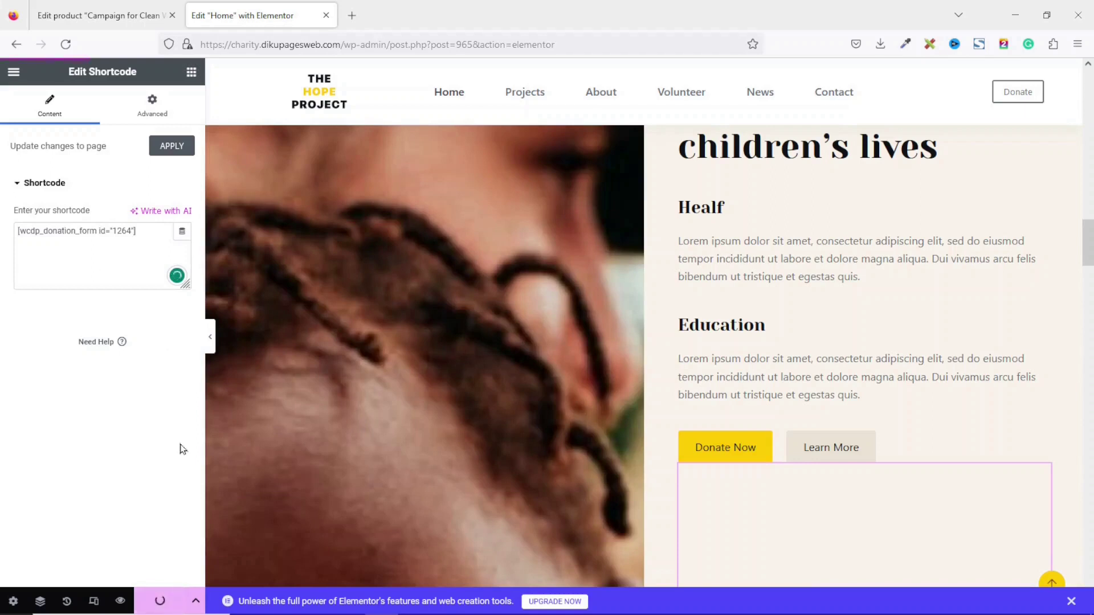
left_click(119, 602)
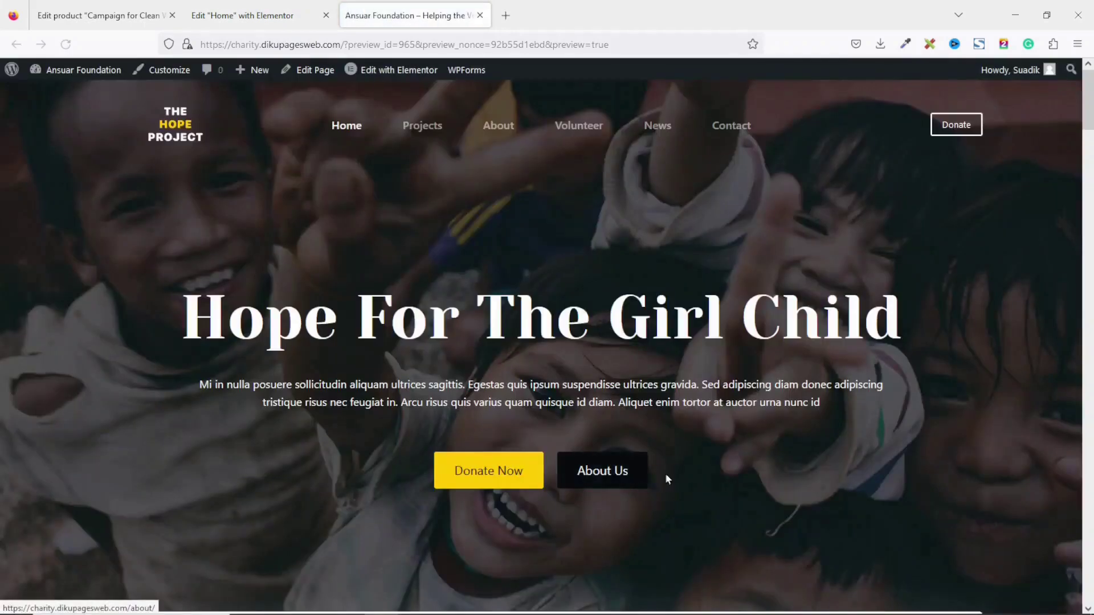
- Choose ₵100 in the preview's donation form and advance to the donor details
scroll(876, 337, "down", 5)
scroll(876, 336, "down", 10)
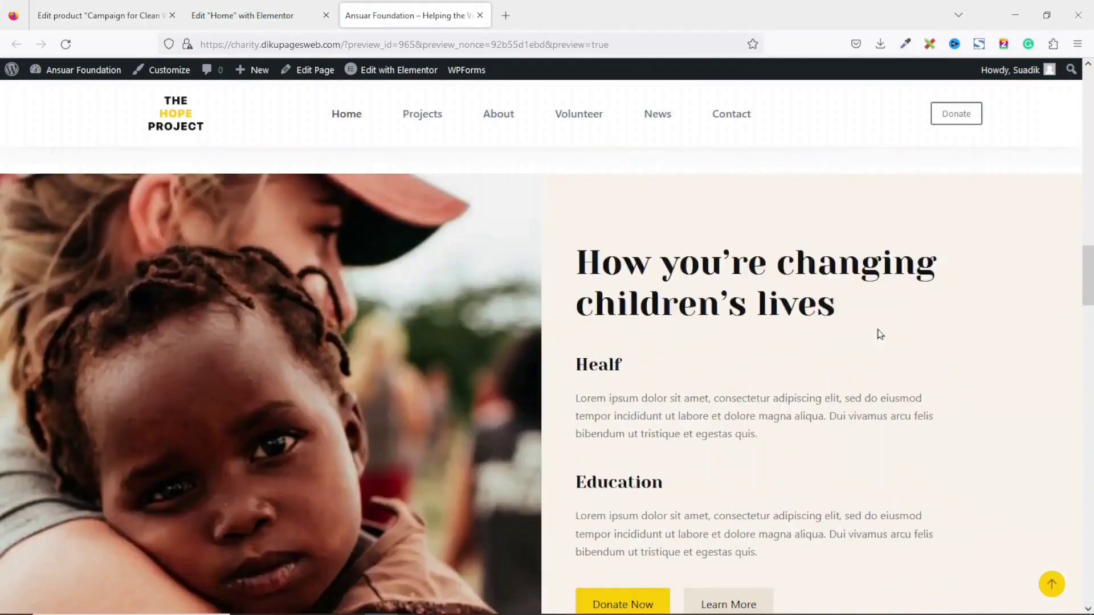
scroll(877, 335, "down", 7)
scroll(877, 335, "up", 3)
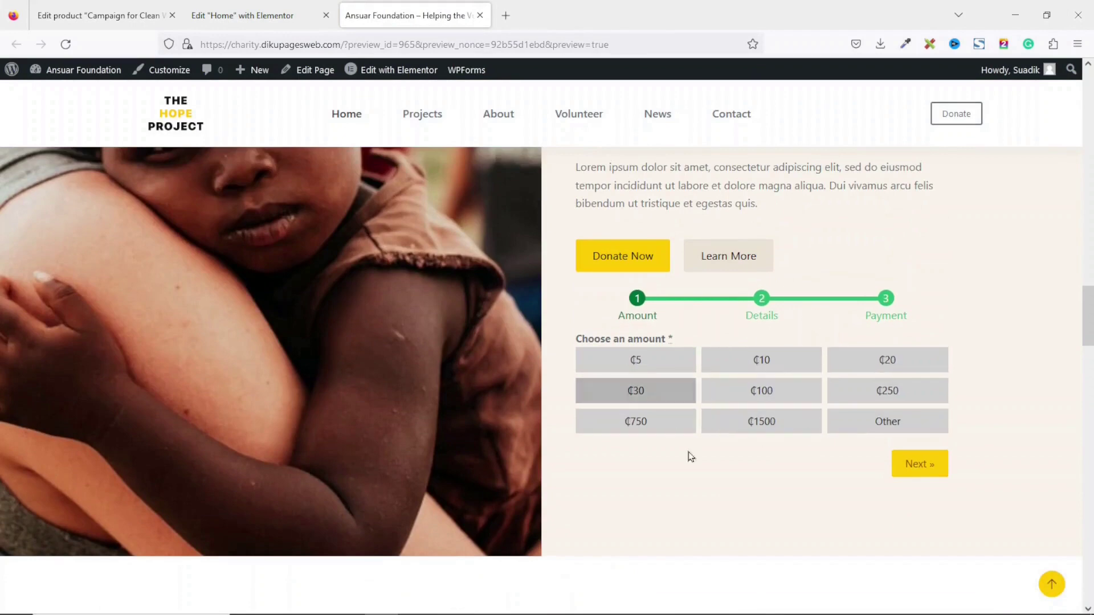
left_click(771, 392)
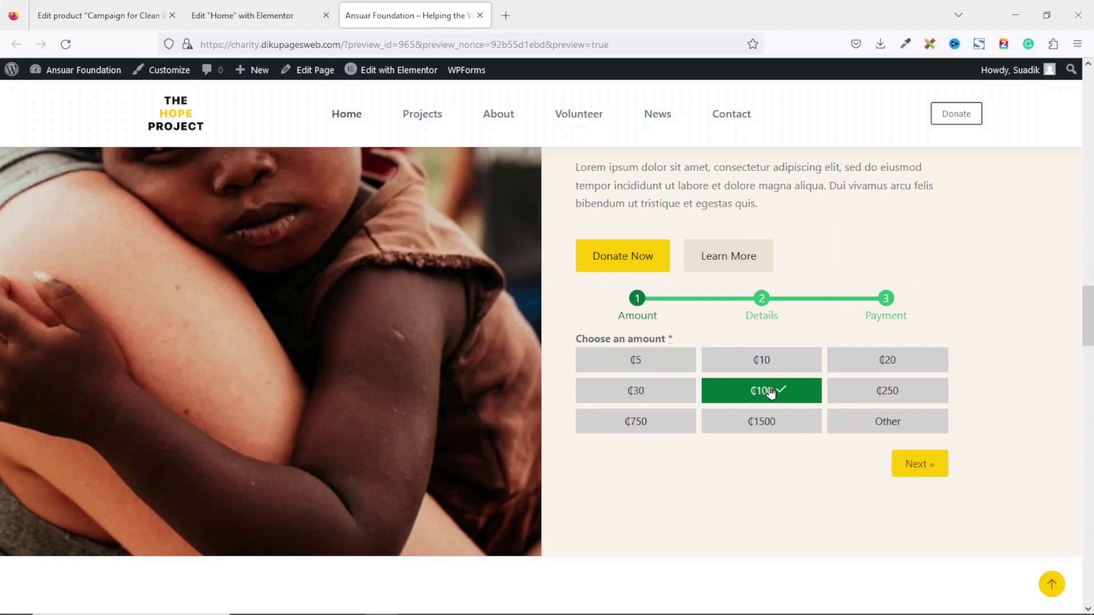
left_click(935, 466)
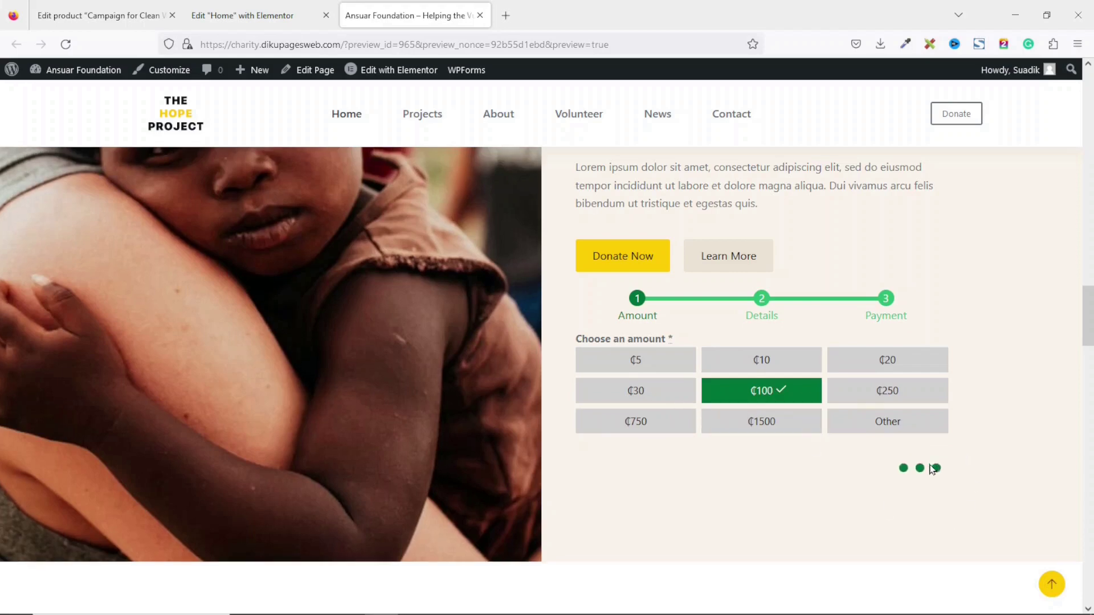
- Review the donor detail fields, then go back to the Elementor editor
scroll(634, 324, "down", 1)
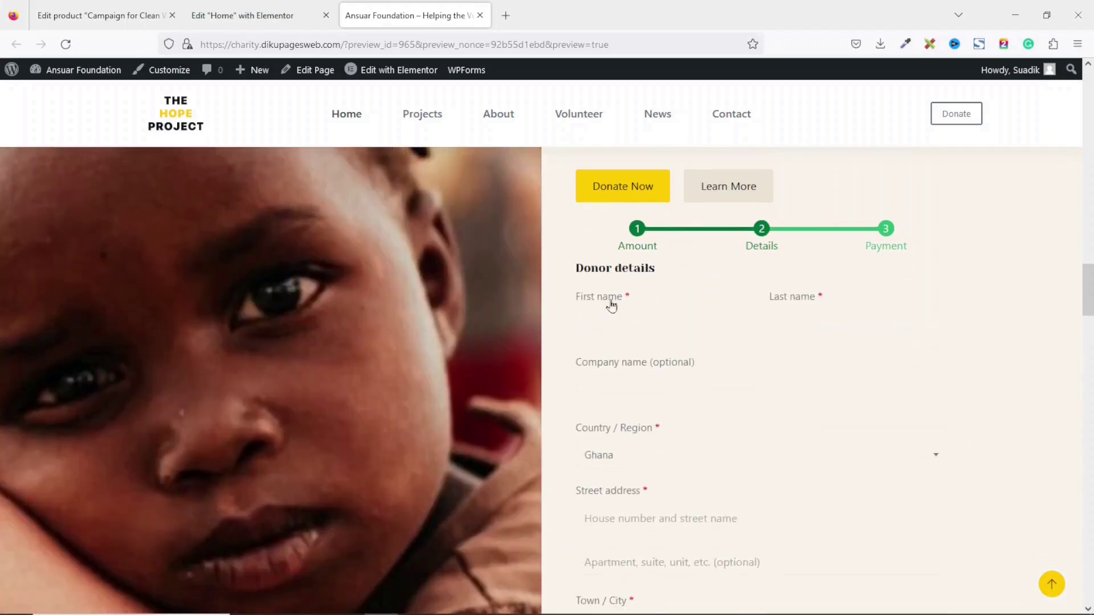
scroll(758, 373, "down", 2)
scroll(759, 379, "down", 3)
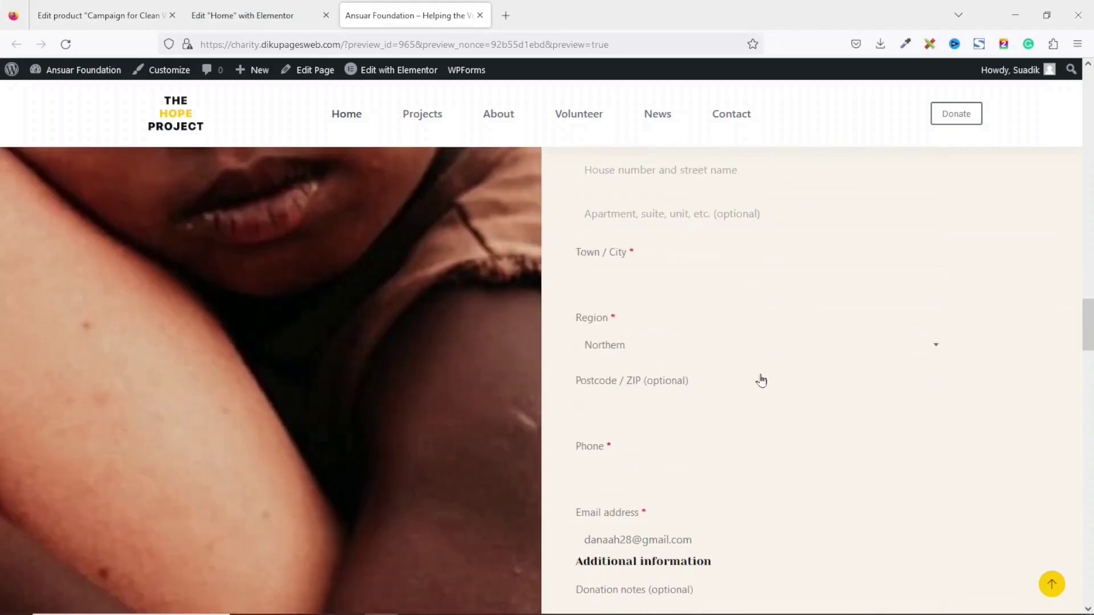
scroll(742, 349, "down", 4)
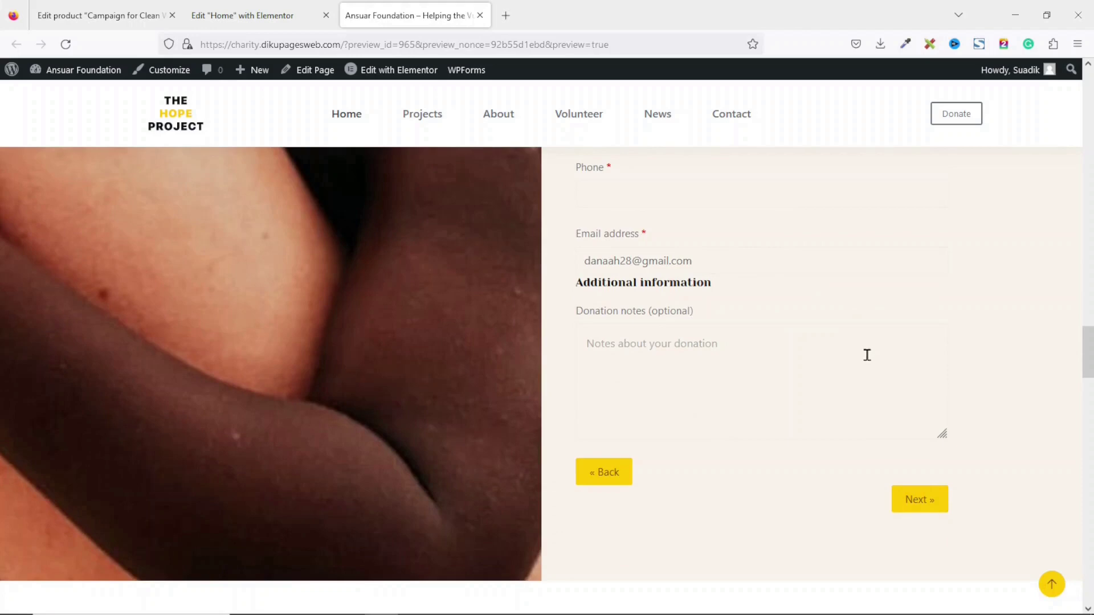
scroll(806, 307, "up", 9)
scroll(804, 302, "down", 7)
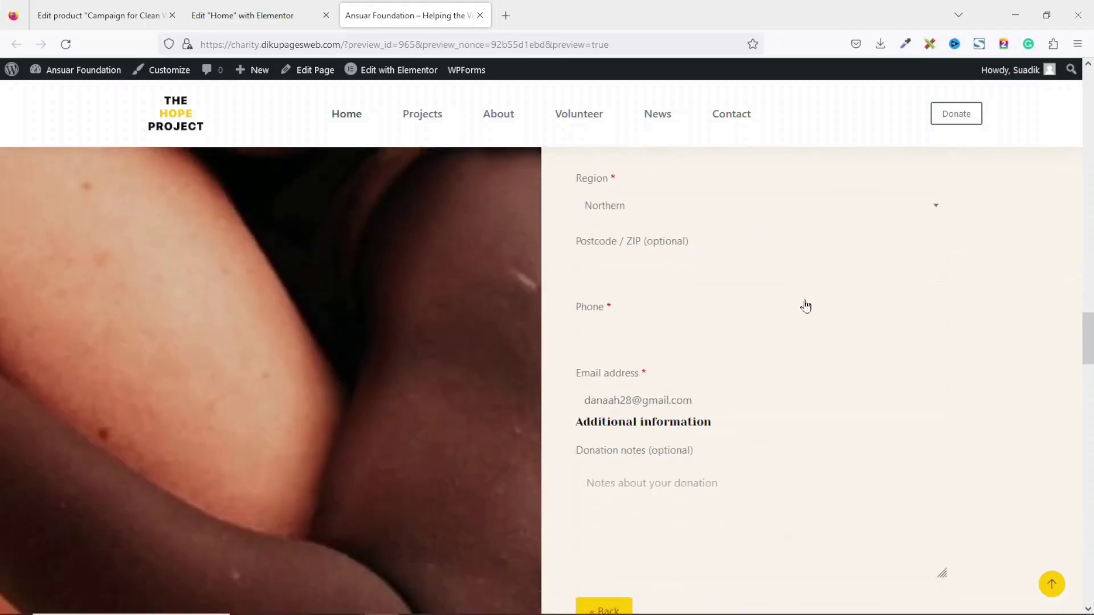
scroll(805, 306, "up", 6)
scroll(829, 452, "down", 6)
scroll(911, 307, "down", 4)
scroll(905, 280, "up", 8)
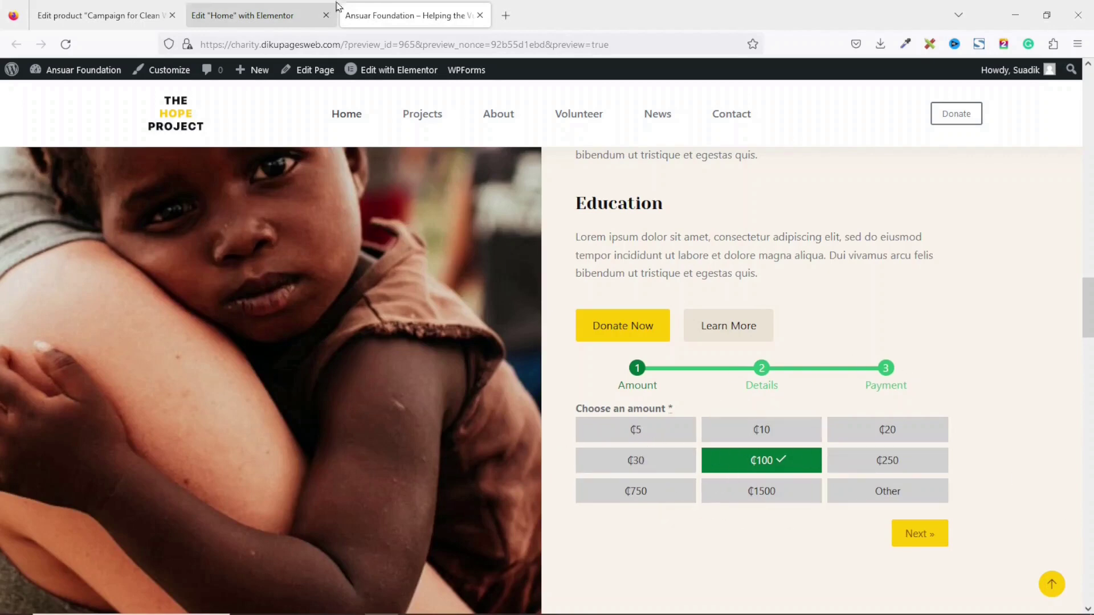
left_click(271, 12)
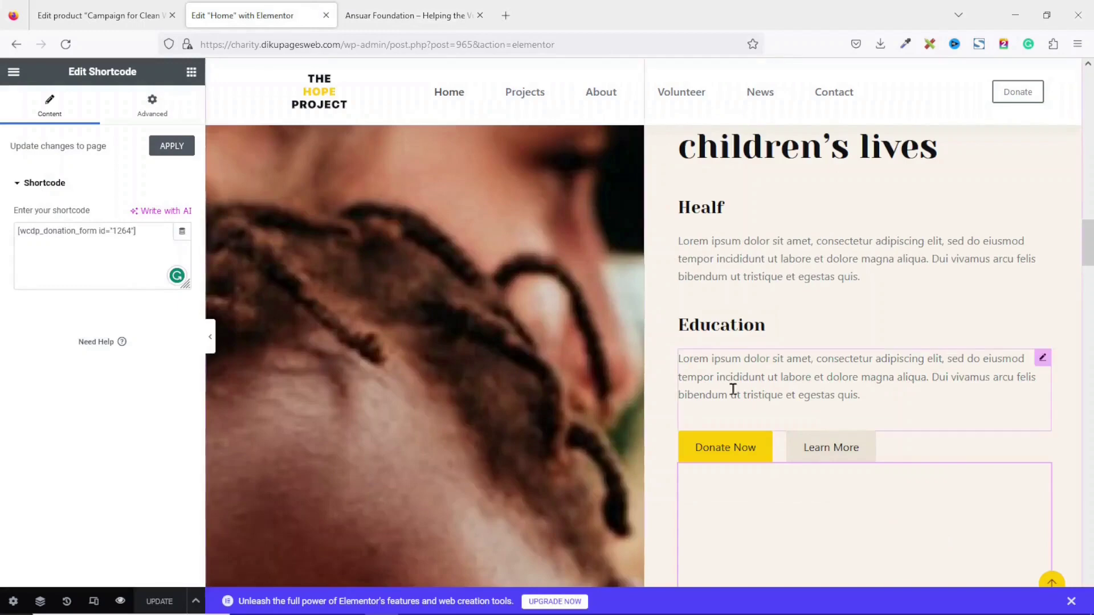
- Delete the Shortcode widget from the Home page, update it, and close the editor
scroll(735, 393, "down", 5)
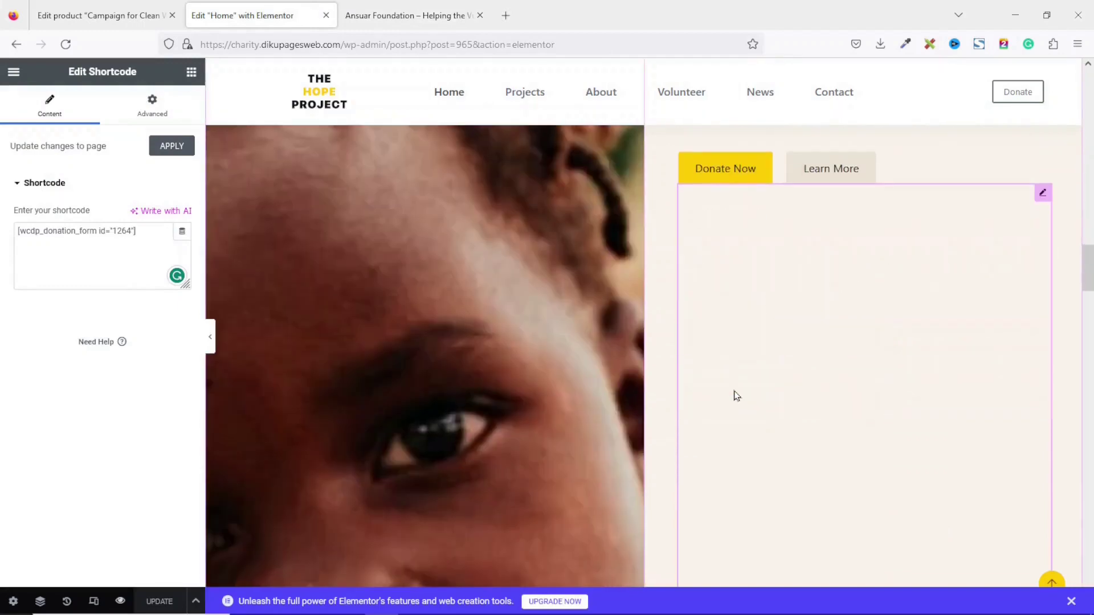
right_click(1042, 197)
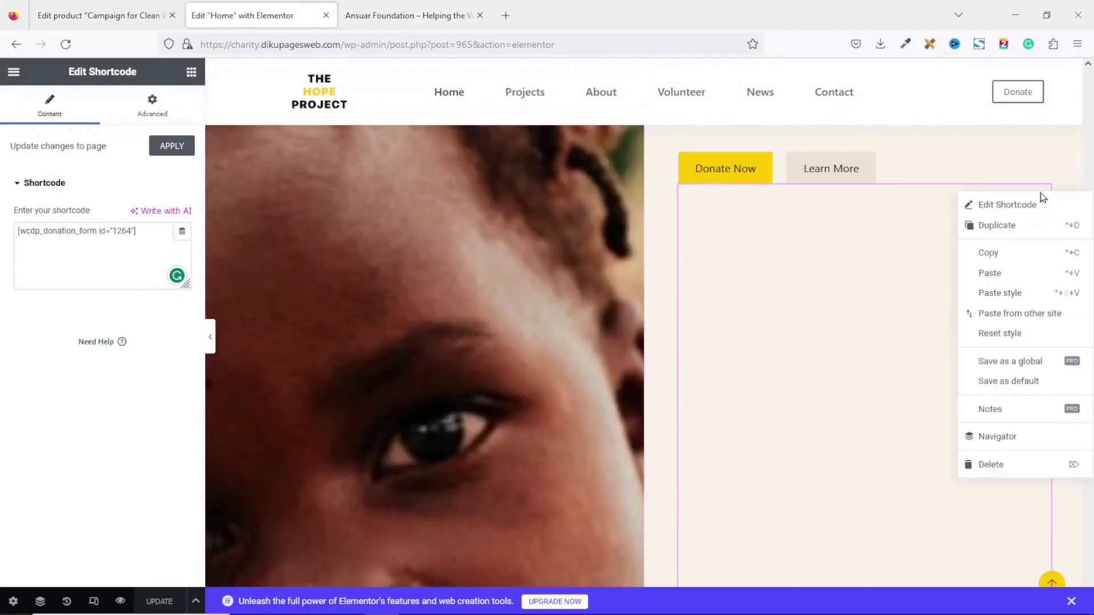
left_click(992, 464)
left_click(160, 605)
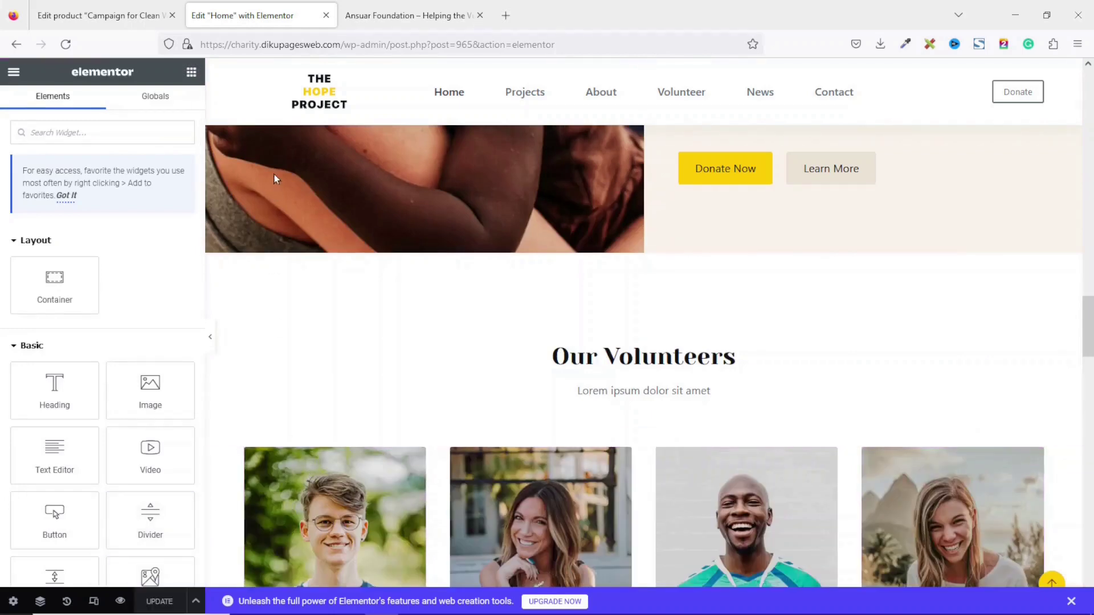
left_click(326, 16)
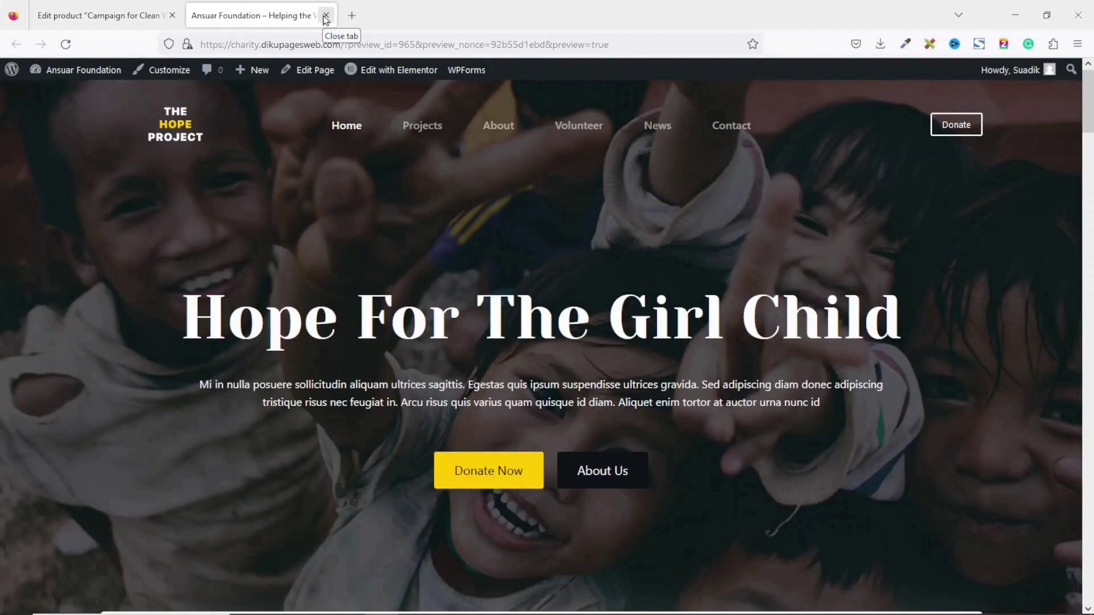
left_click(326, 15)
- Reload the product editor and open the campaign page in a new tab
scroll(752, 471, "down", 1)
key("Return")
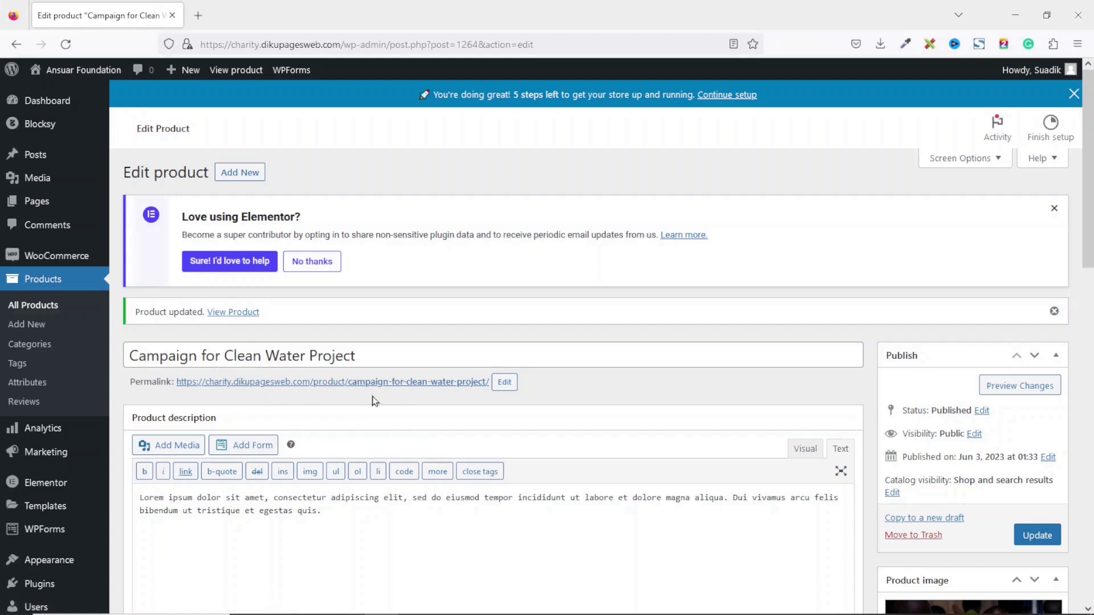
right_click(297, 384)
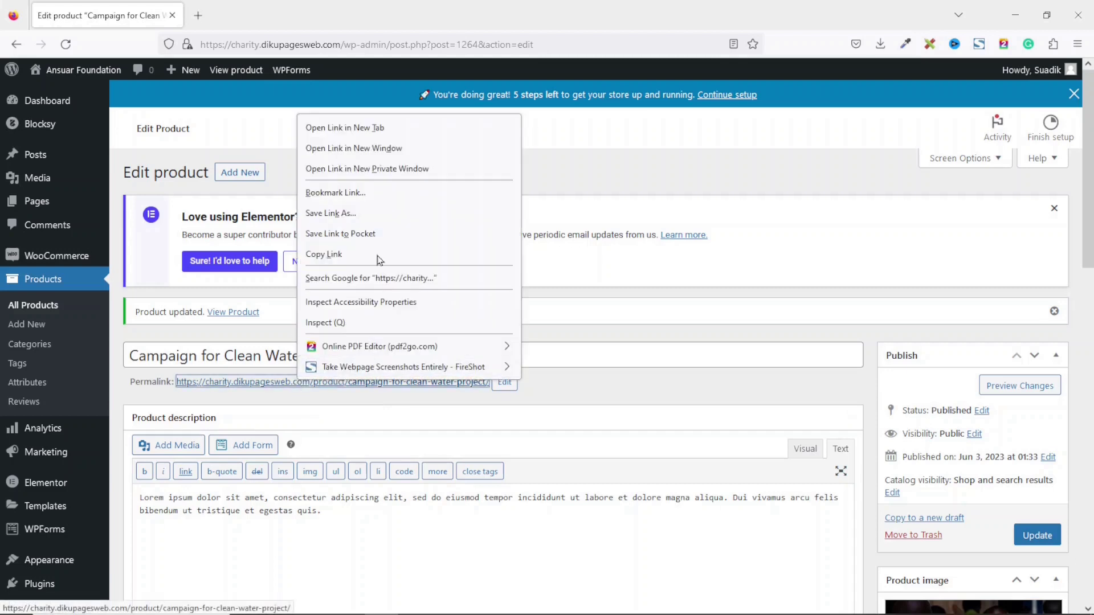
left_click(342, 129)
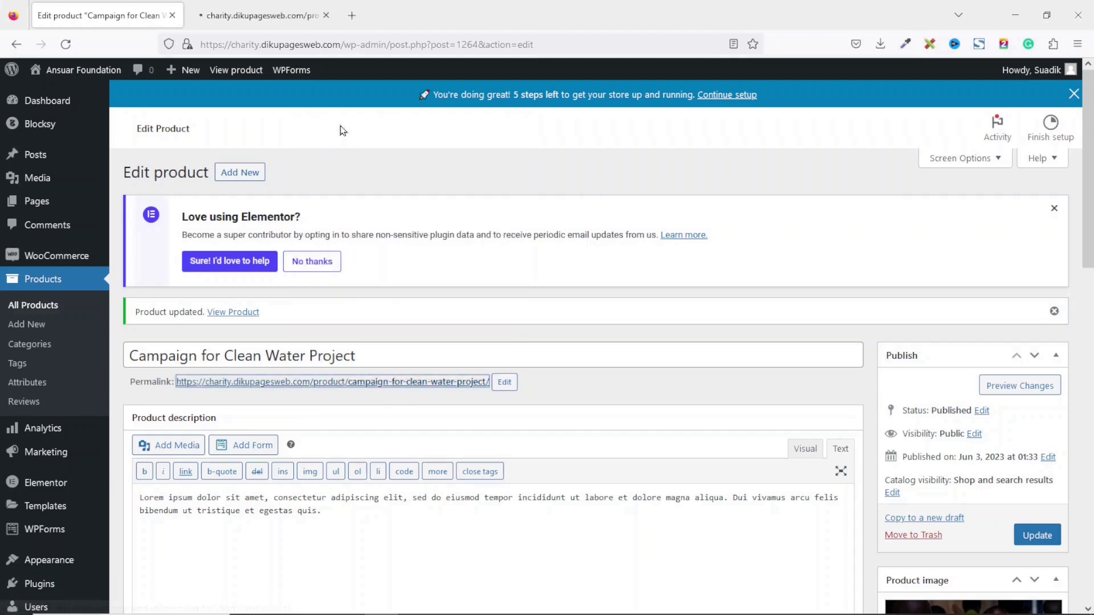
left_click(238, 17)
- Copy the Campaign for Clean Water Project page address and go to Home
right_click(445, 50)
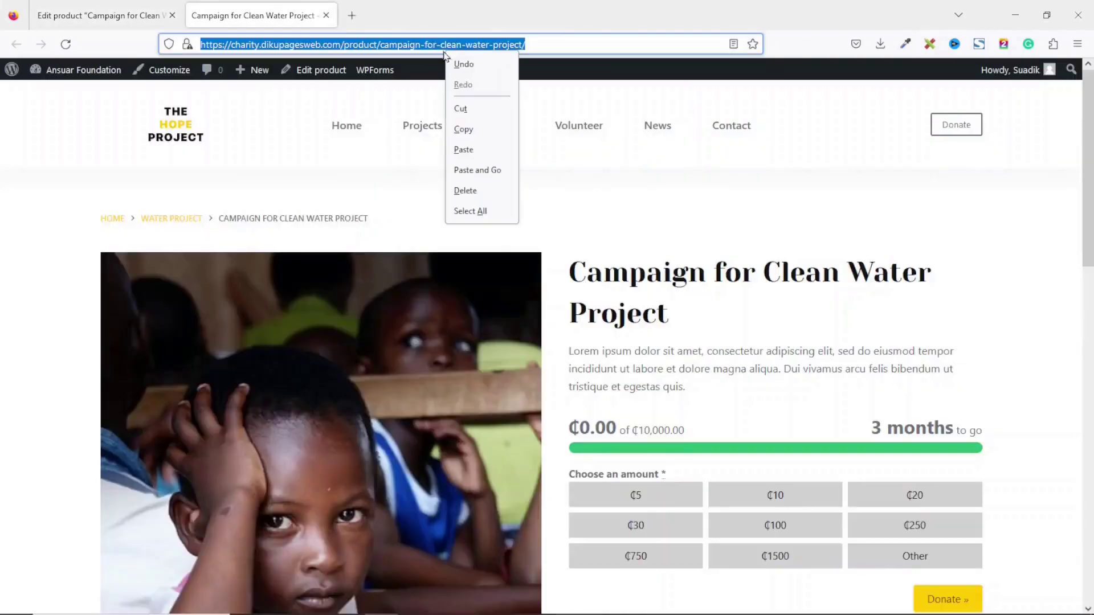
left_click(476, 134)
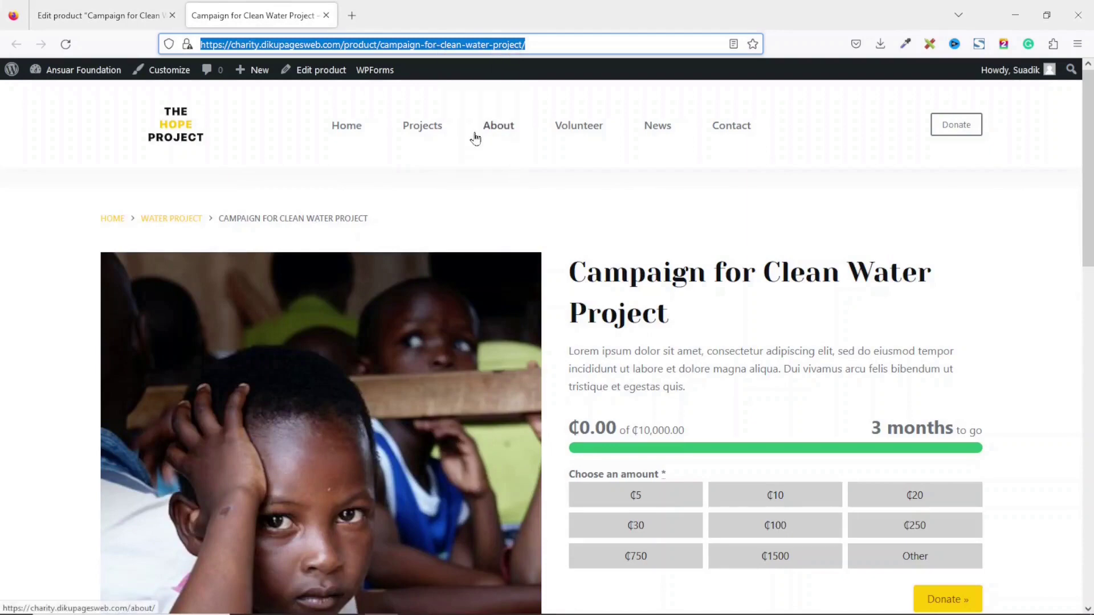
left_click(337, 129)
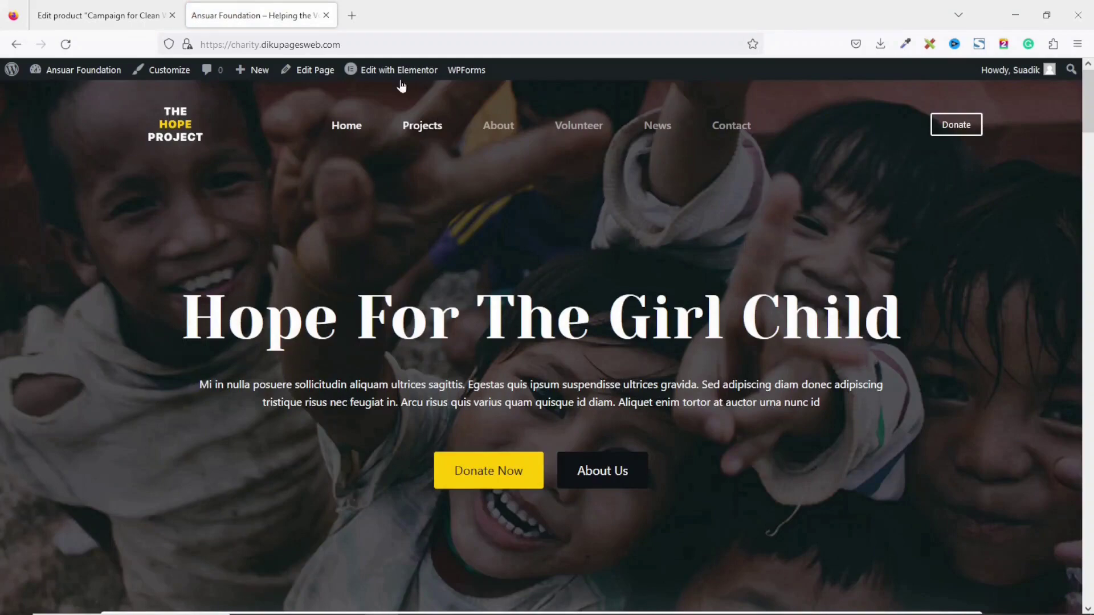
- Open the Home page in Elementor and select the Donate Now button
left_click(408, 73)
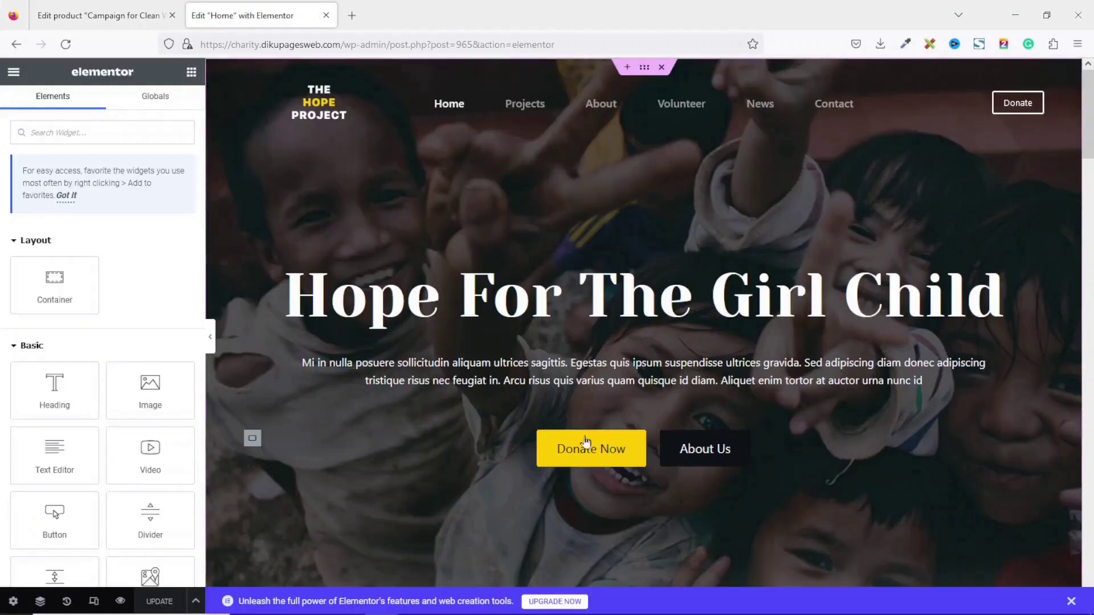
scroll(828, 445, "down", 15)
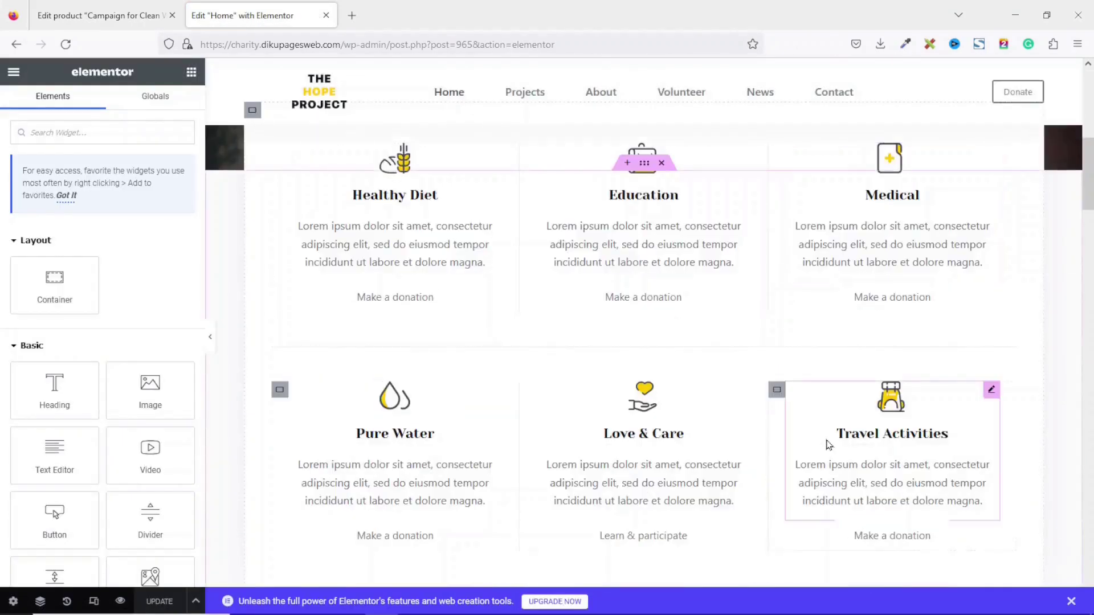
scroll(825, 440, "up", 15)
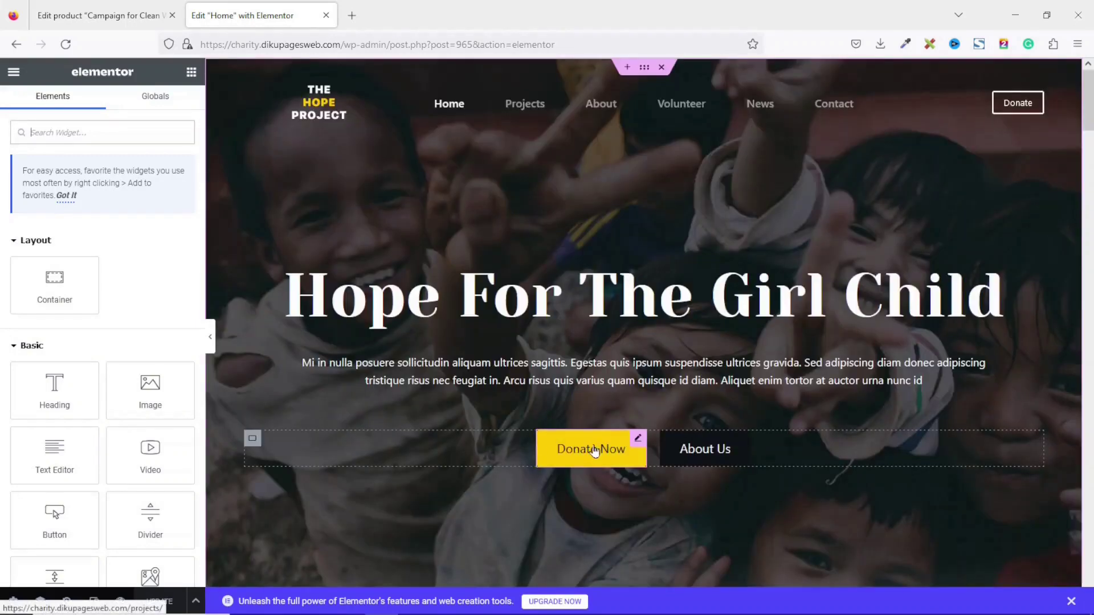
left_click(594, 451)
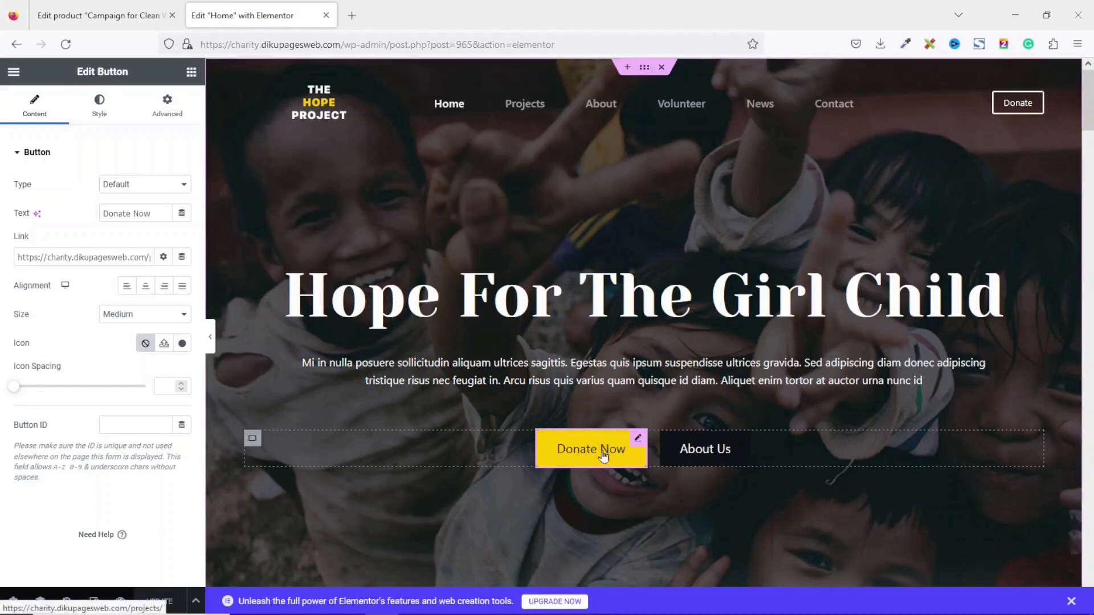
- Replace the button's link with the campaign page URL, update, and preview
triple_click(99, 252)
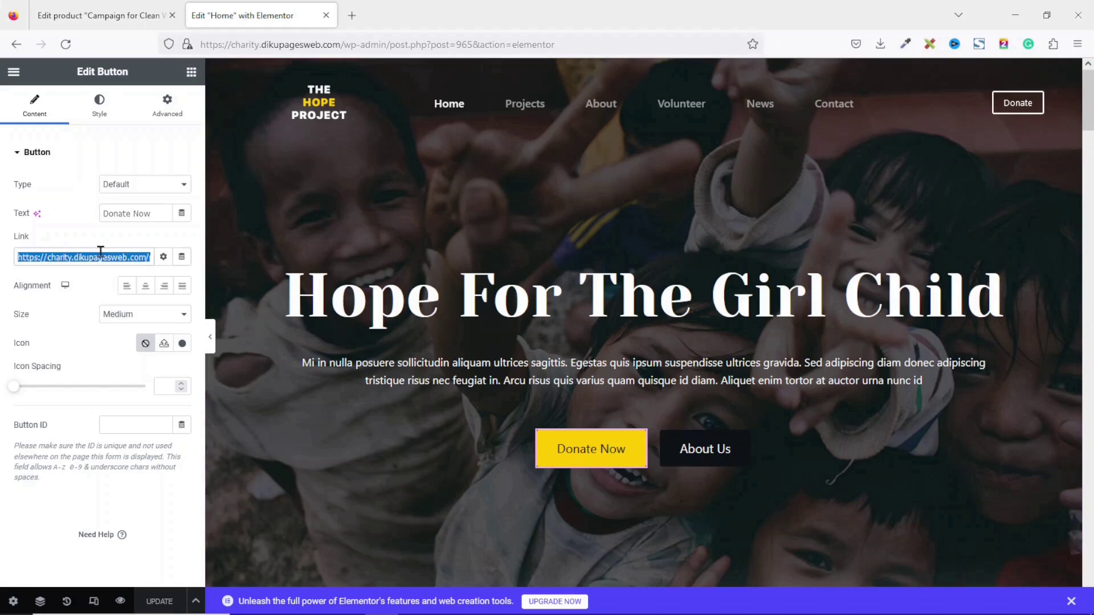
key("BackSpace")
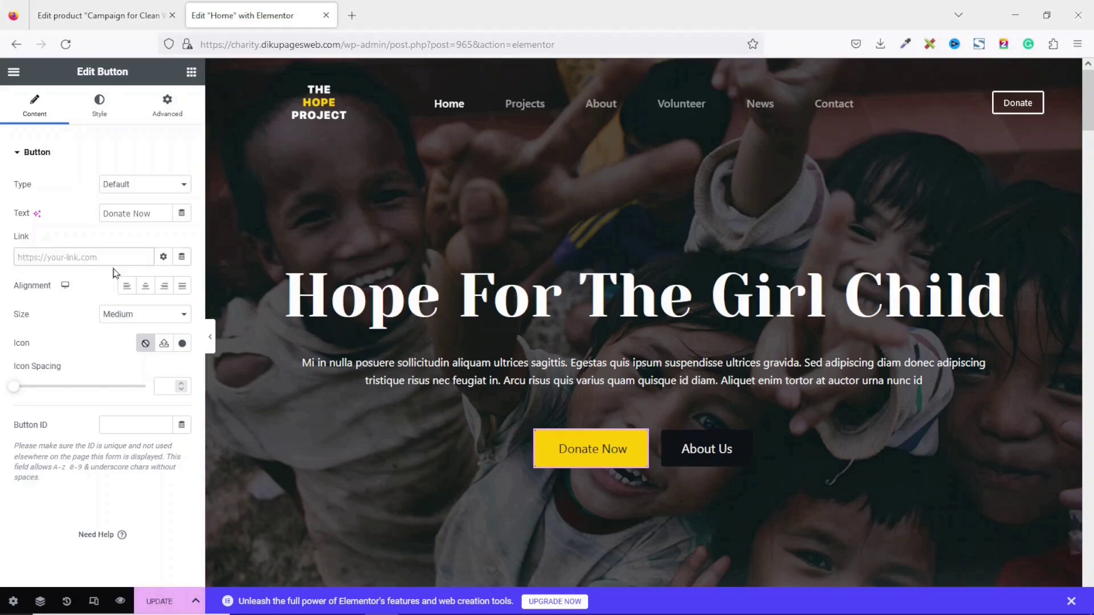
key("ctrl+v")
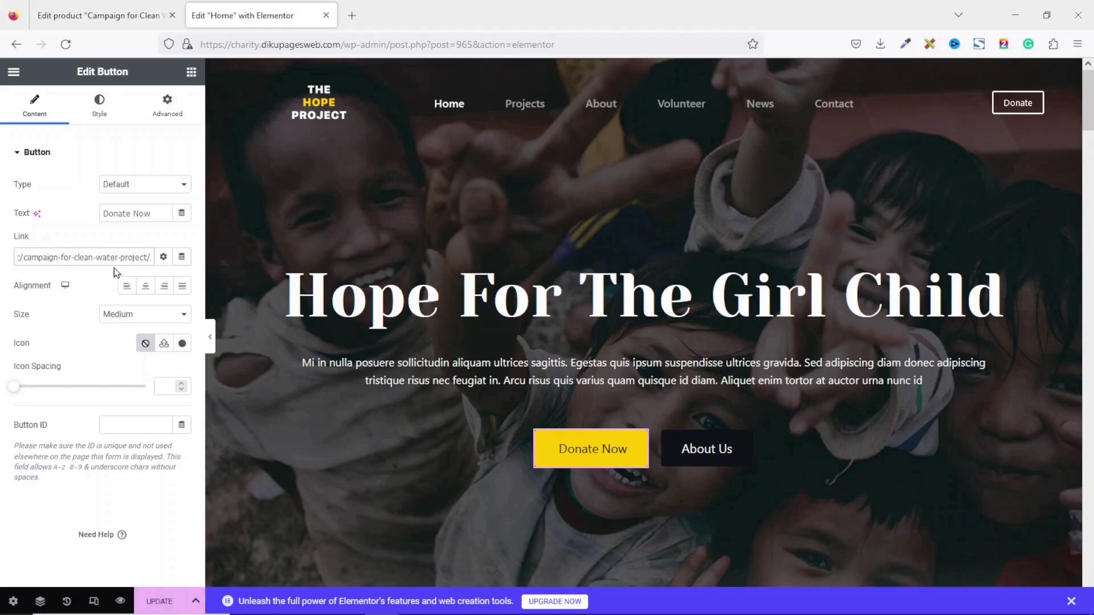
left_click(153, 605)
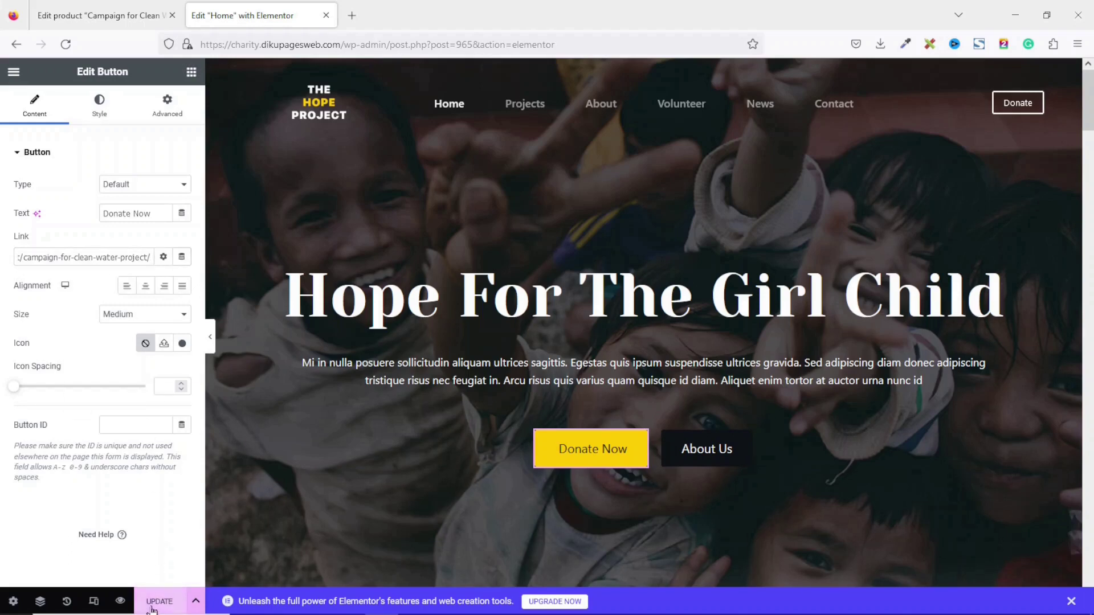
left_click(119, 601)
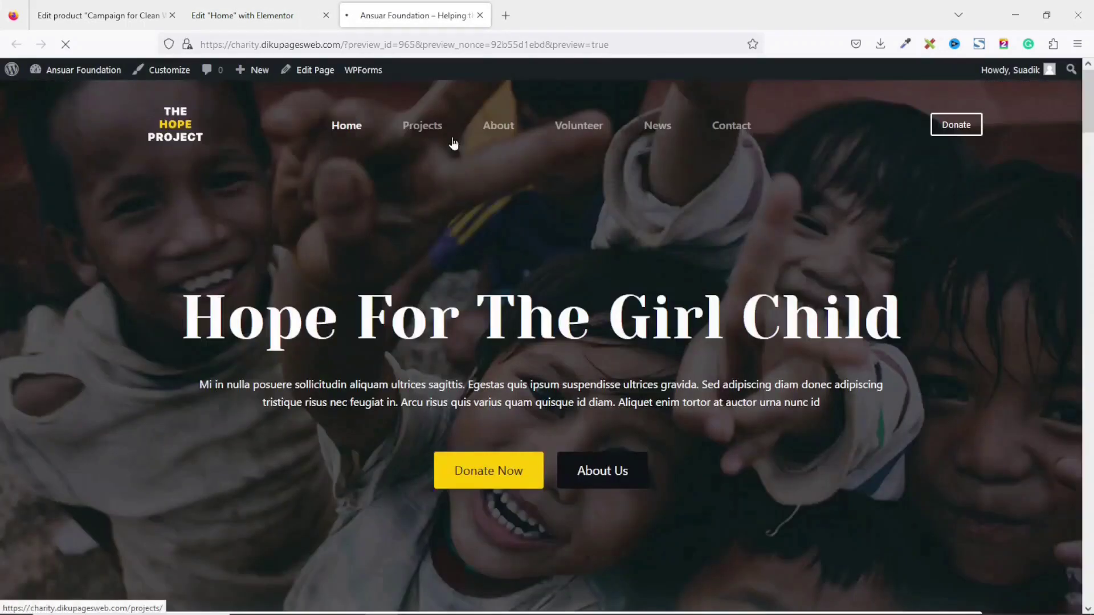
- Donate ₵100 via Donate Now and review Checkout's no-payment-methods warning
left_click(482, 478)
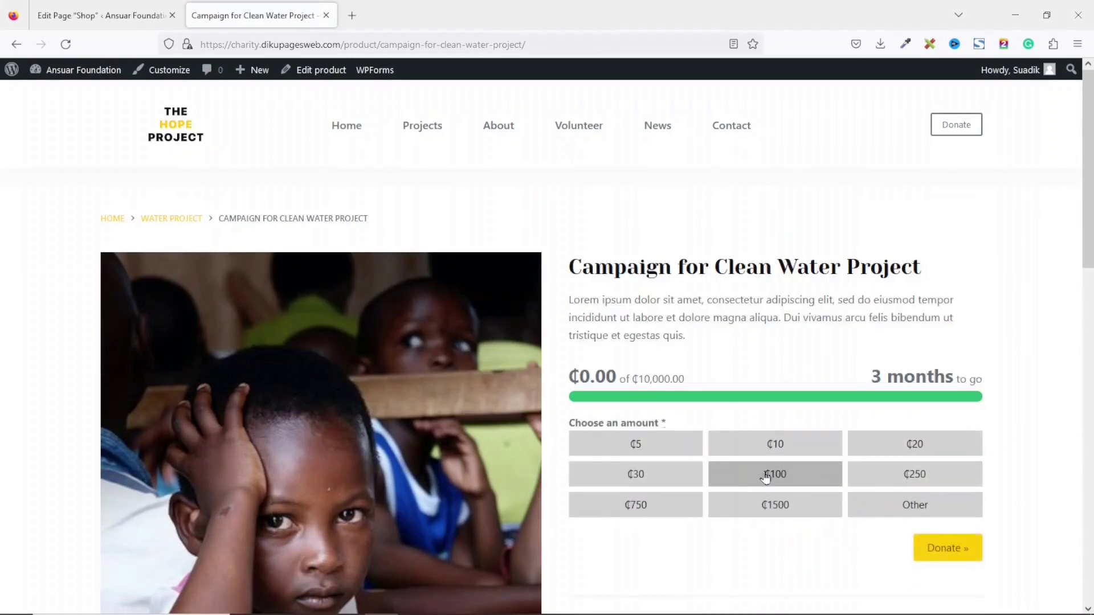
left_click(767, 475)
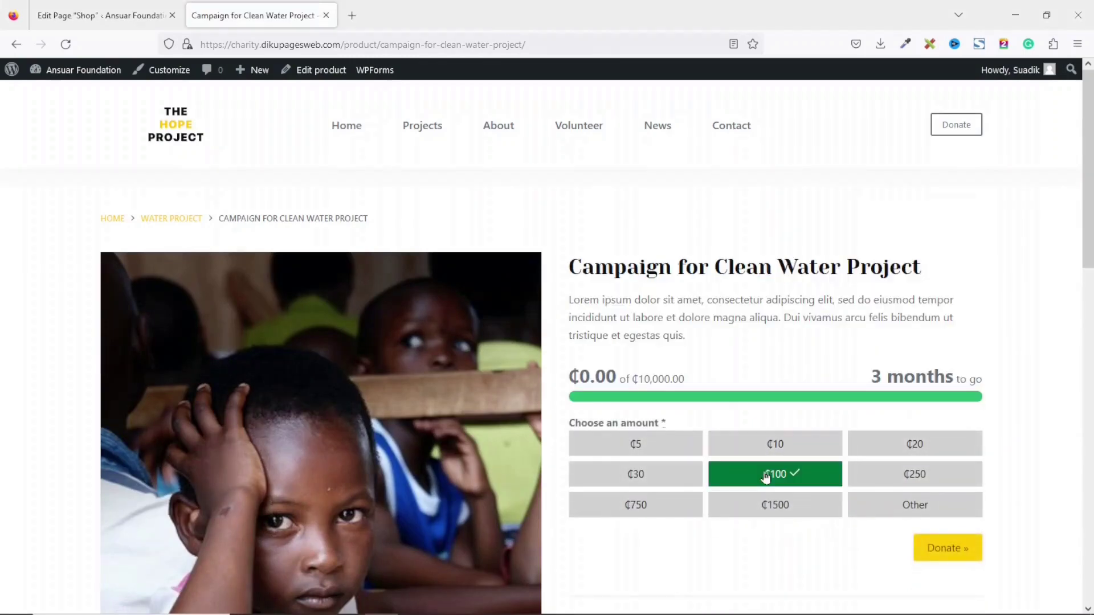
left_click(933, 557)
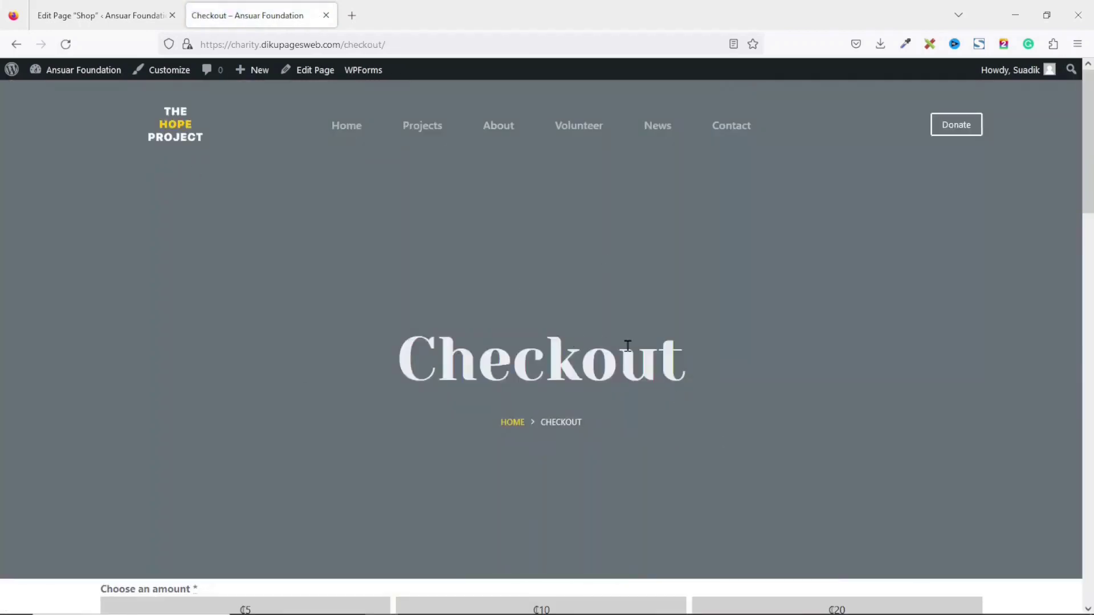
scroll(627, 346, "down", 8)
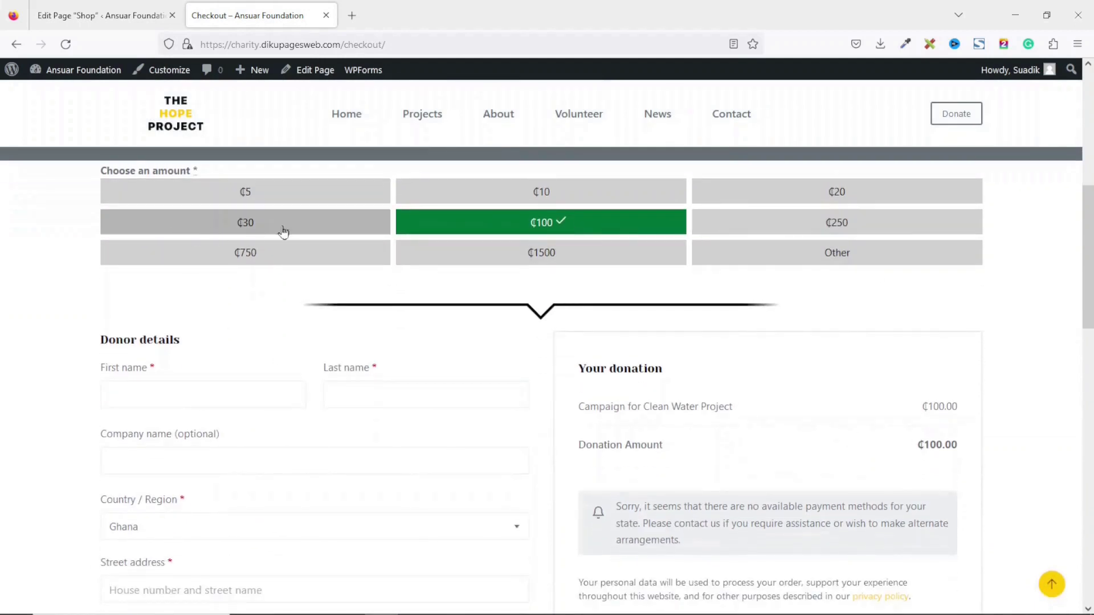
scroll(536, 329, "down", 2)
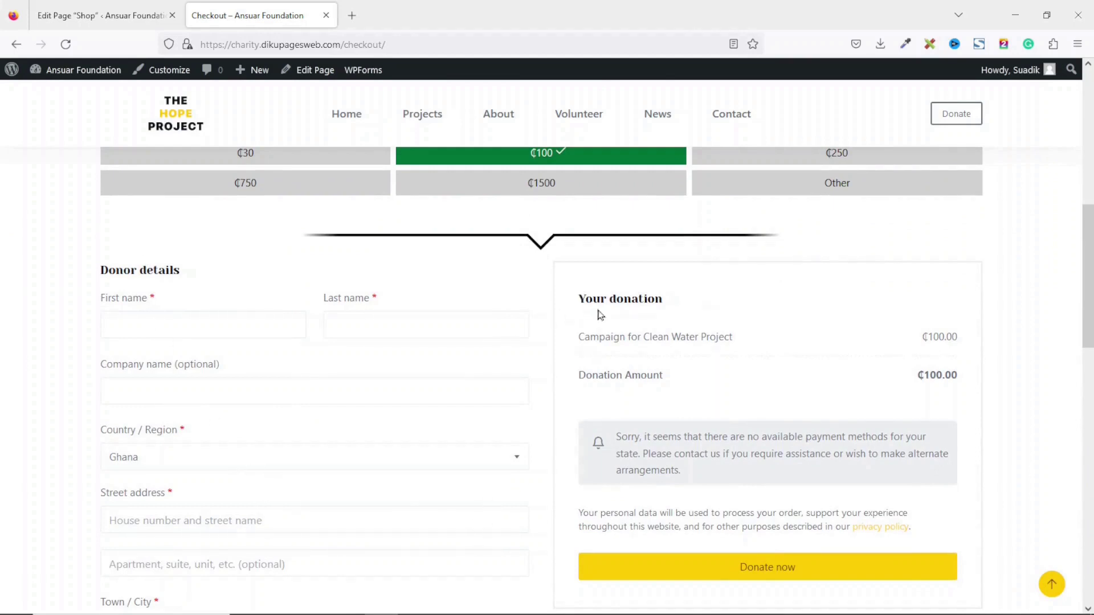
scroll(926, 359, "up", 3)
scroll(860, 393, "down", 2)
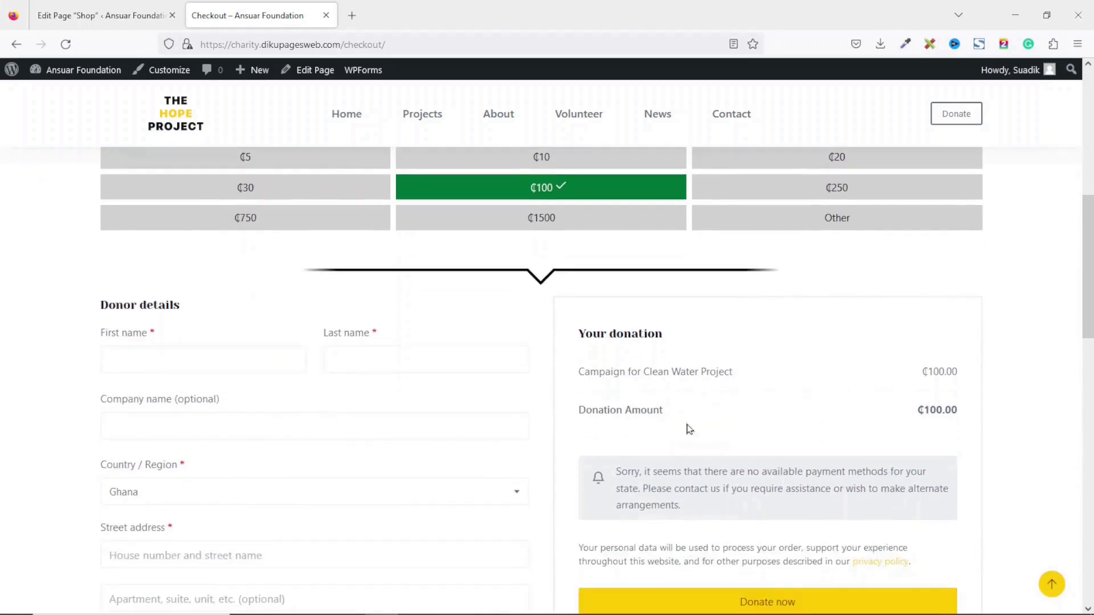
scroll(866, 466, "down", 4)
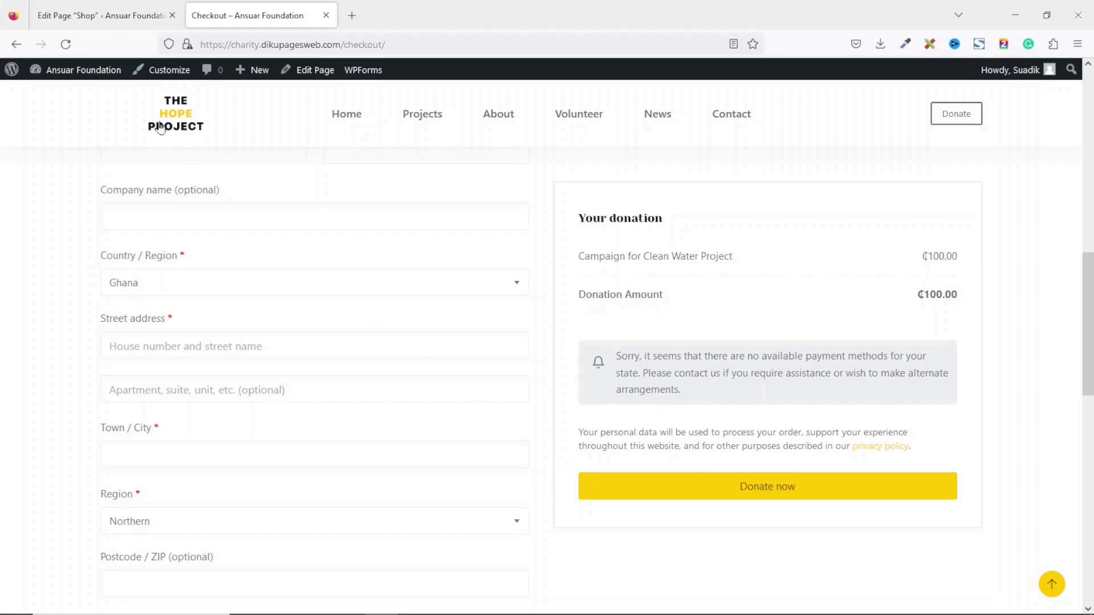
- Go to the Payments tab of WooCommerce Settings
left_click(98, 23)
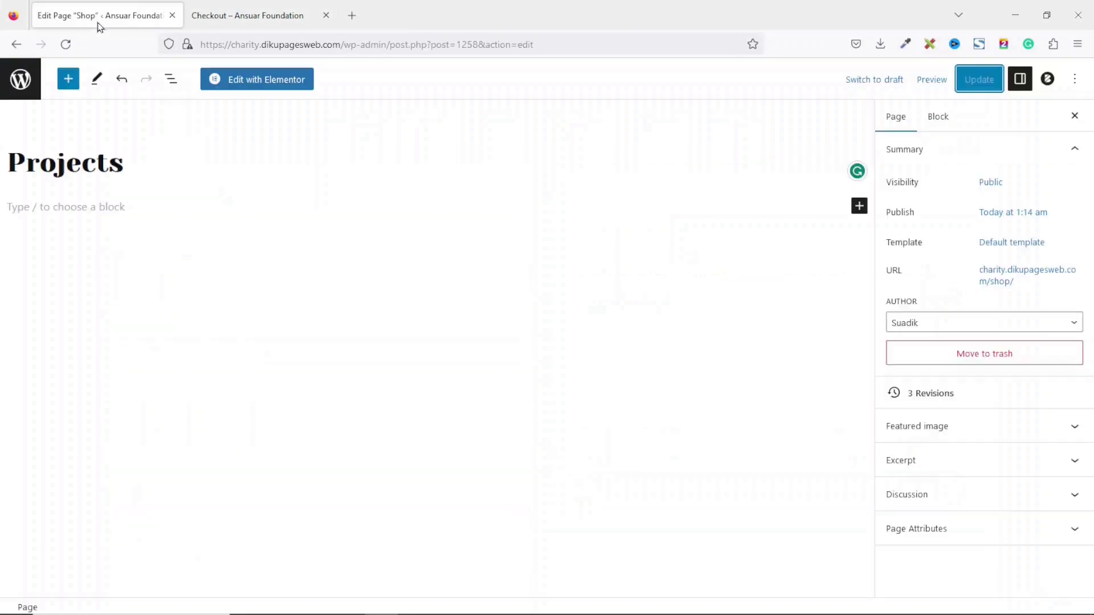
left_click(26, 81)
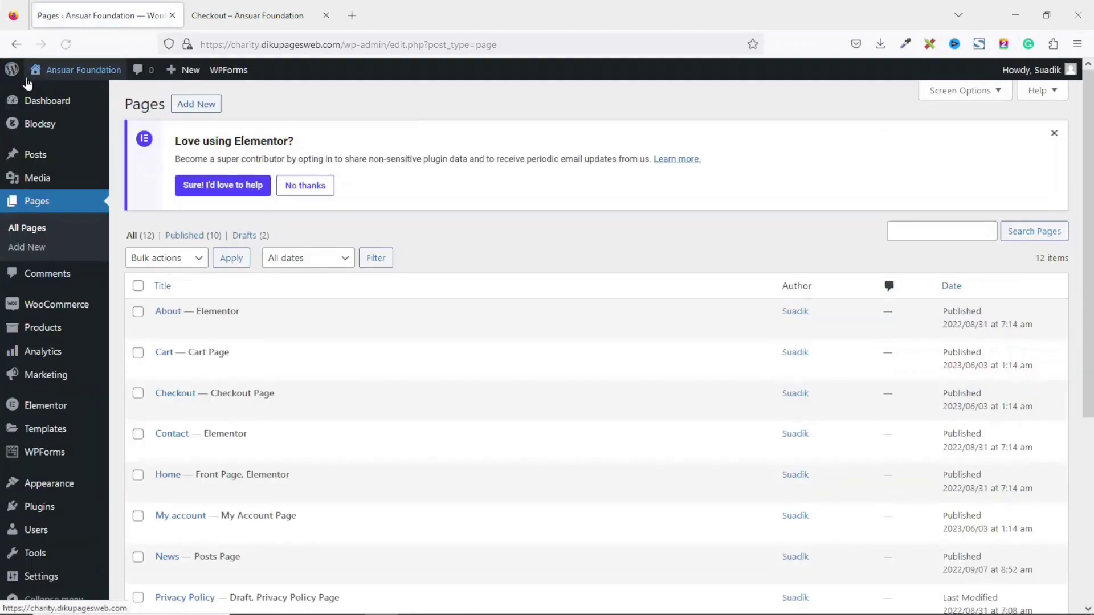
mouse_move(64, 310)
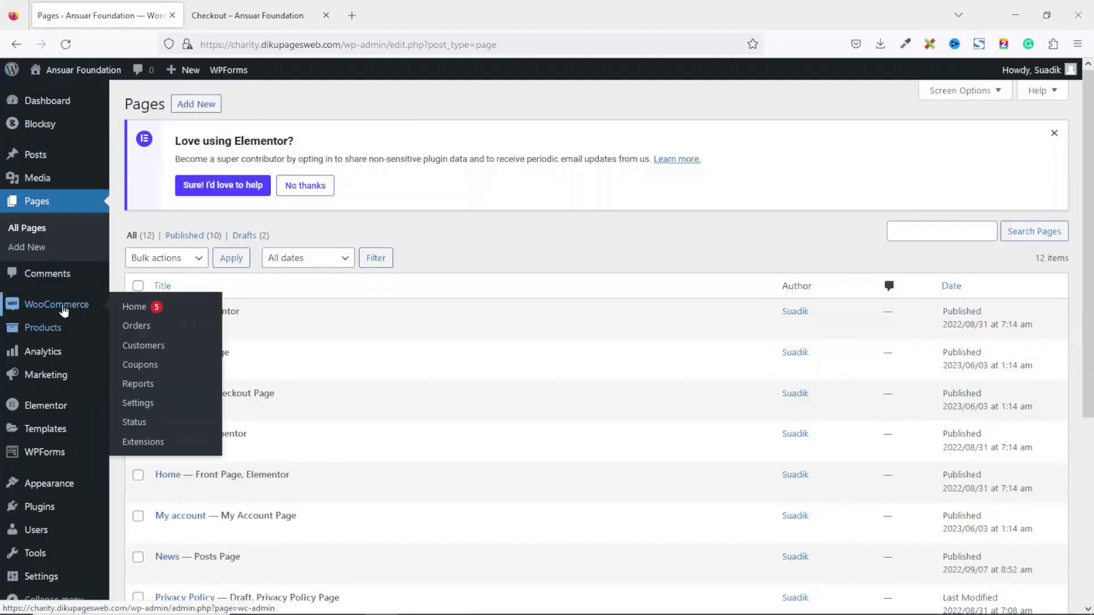
left_click(138, 403)
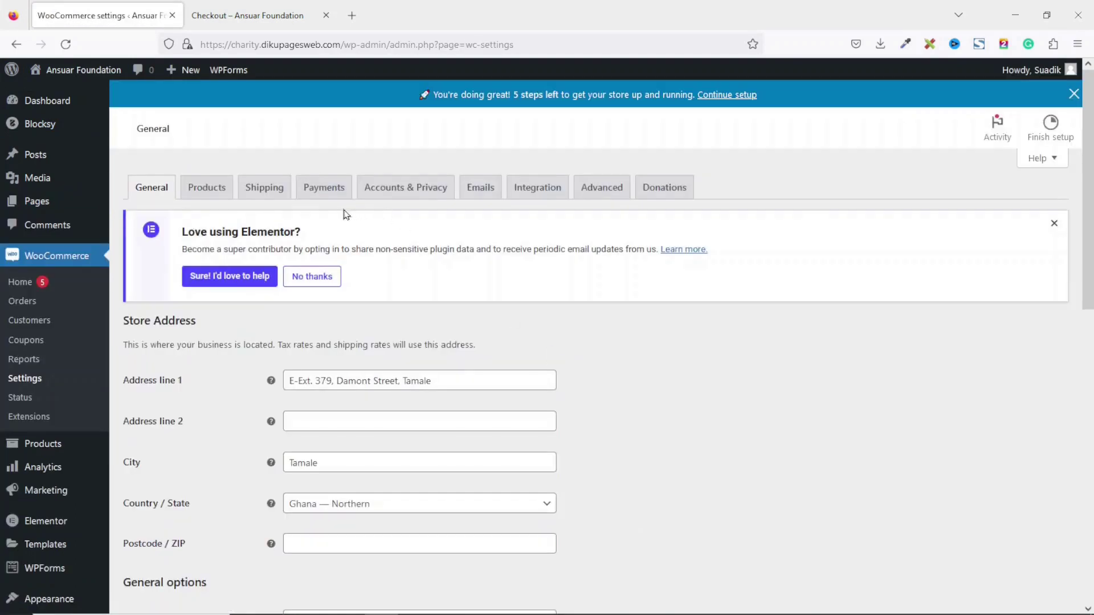
left_click(324, 188)
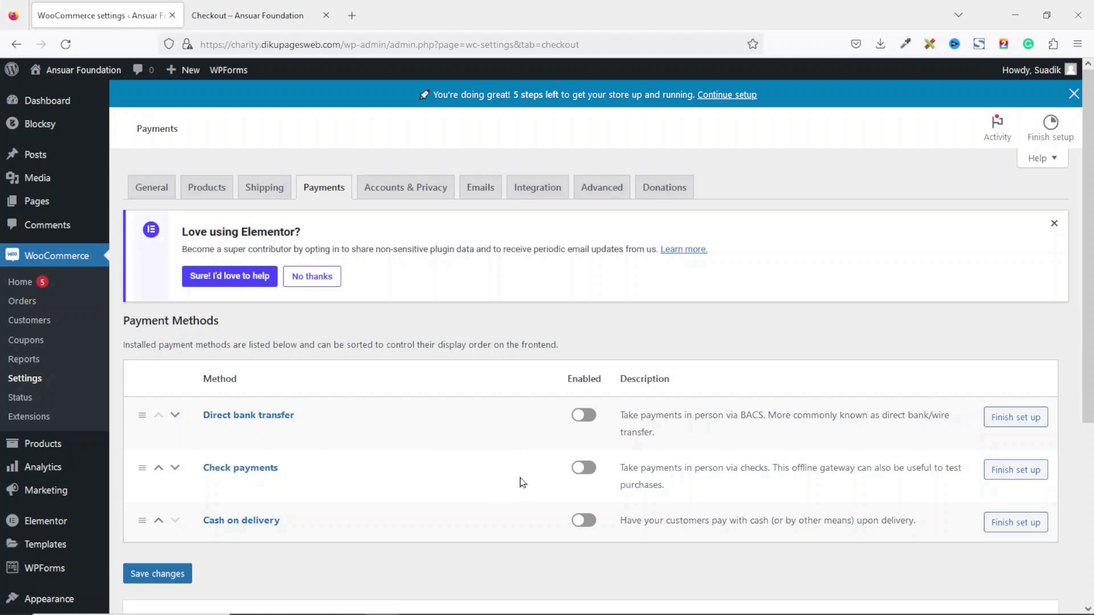
- Enable Direct bank transfer, save changes, and open its setup page
left_click(588, 420)
left_click(162, 581)
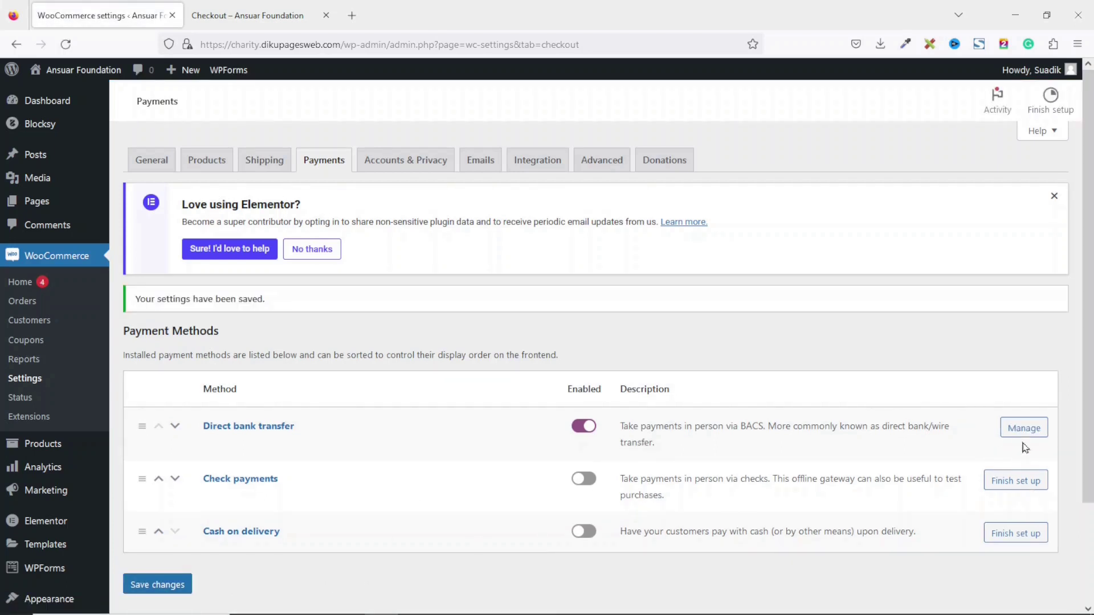
left_click(1025, 432)
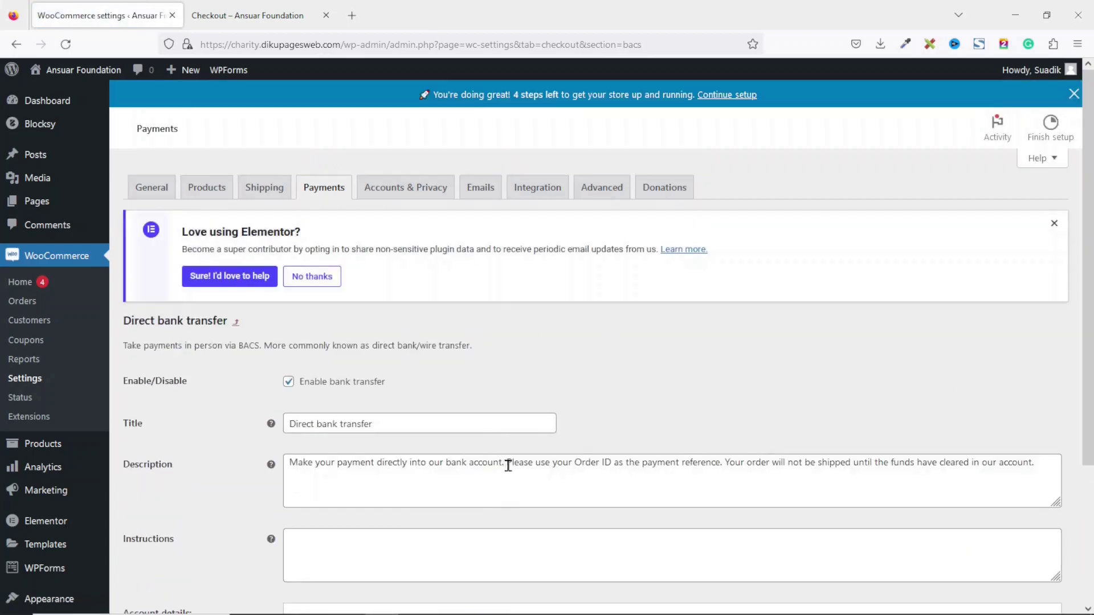
scroll(507, 464, "down", 3)
- Add the Ansuar Foundation account at Ghana Simple Bank with sort code 2011452, then save
left_click(415, 419)
scroll(415, 396, "down", 1)
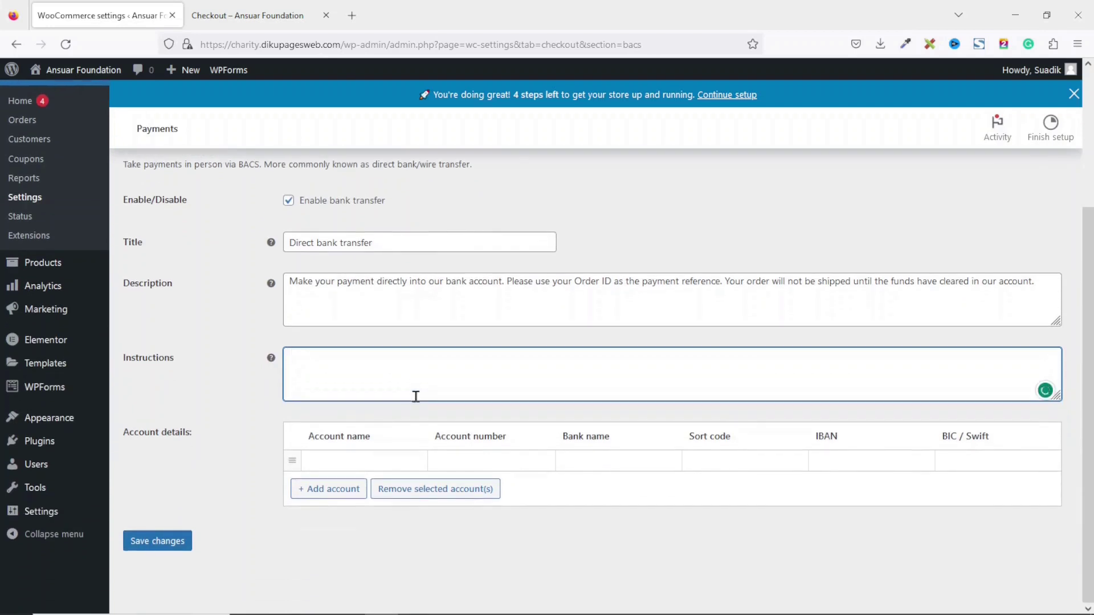
left_click(385, 463)
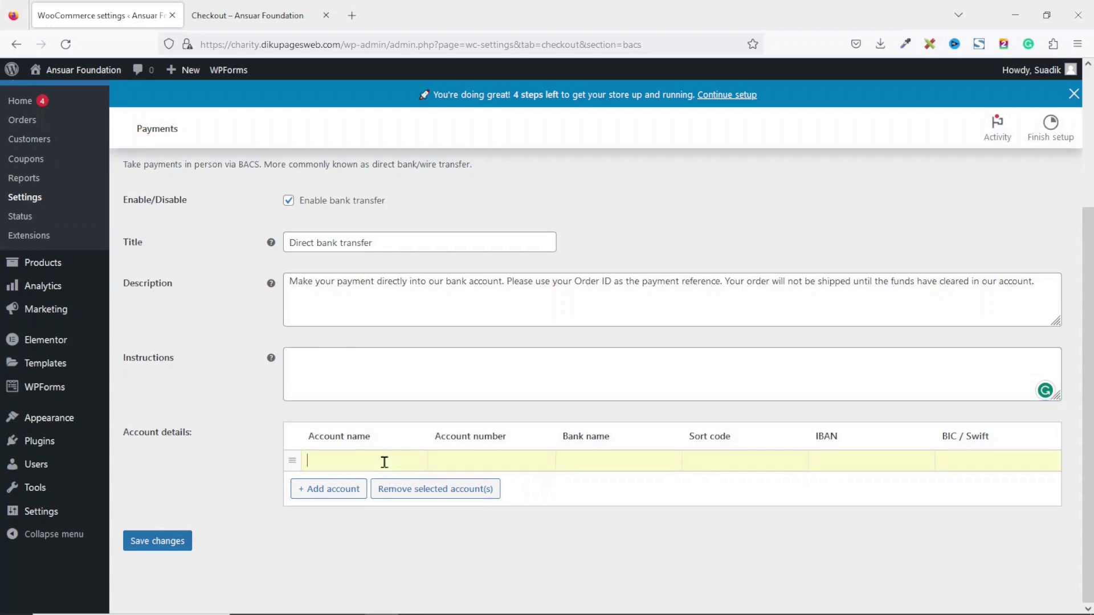
type("Ansuar Foundation")
left_click(482, 463)
key("ctrl+v")
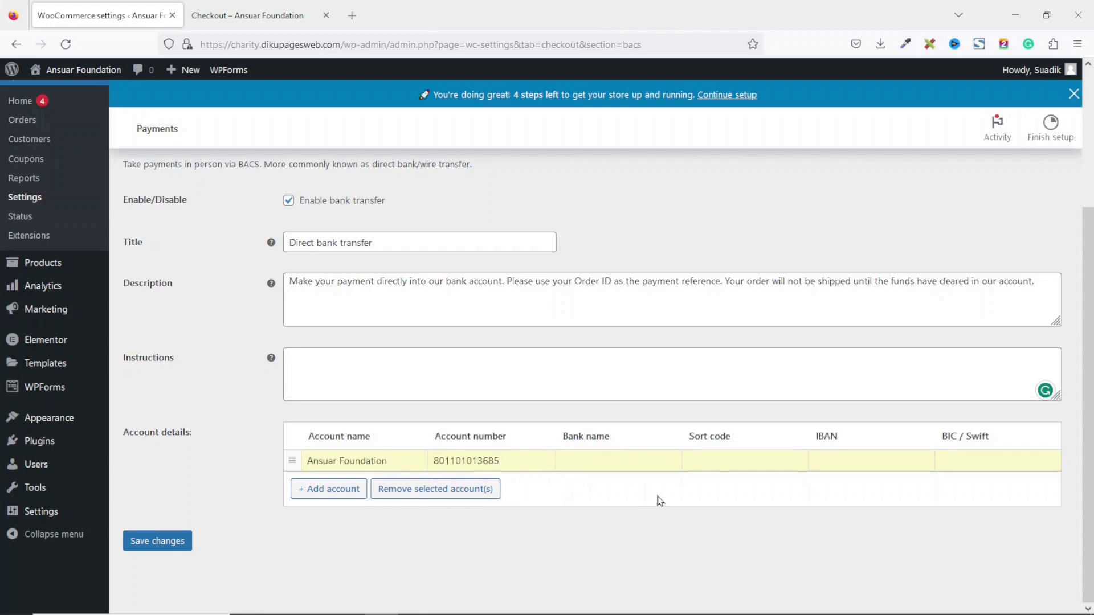
type("Ghana Simple Bank")
left_click_drag(650, 458, 550, 476)
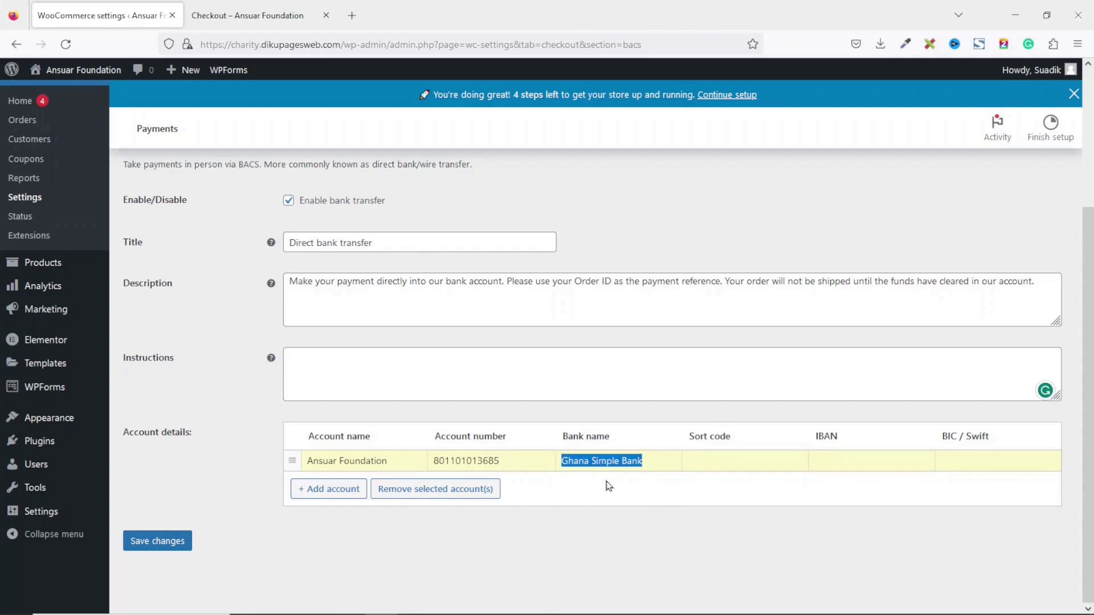
left_click(731, 460)
type("2011452")
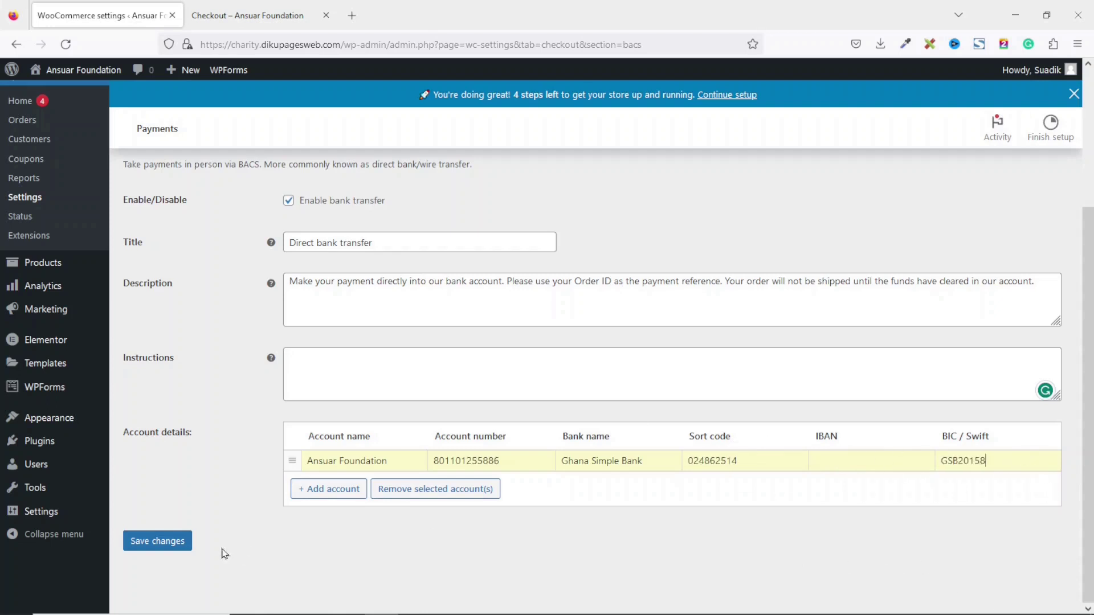
left_click(162, 542)
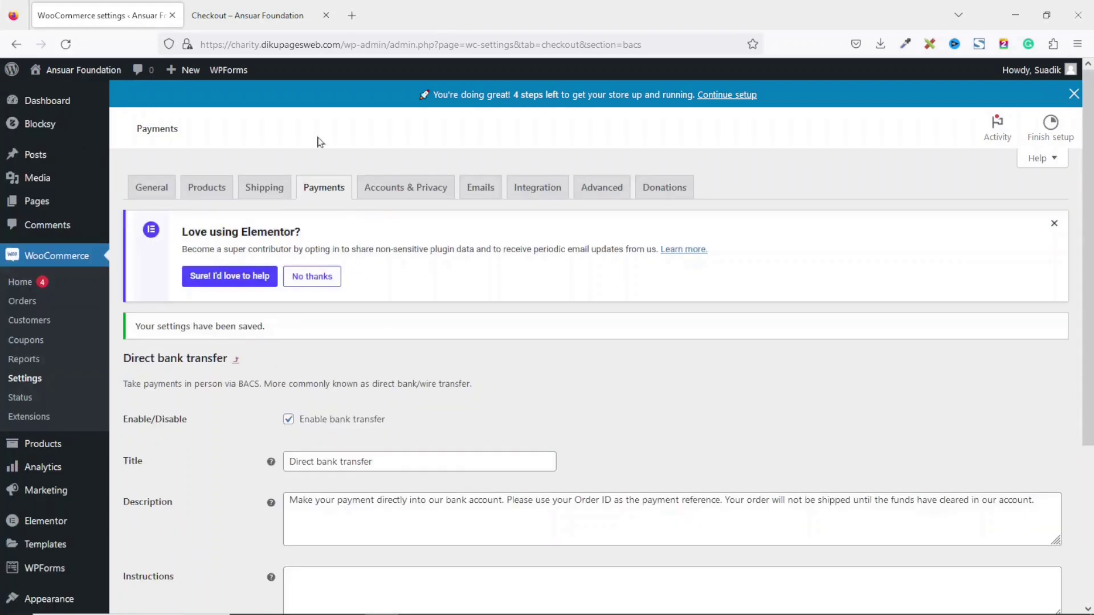
- Reload the donation checkout to show Direct bank transfer and submit the ₵100 donation
left_click(254, 17)
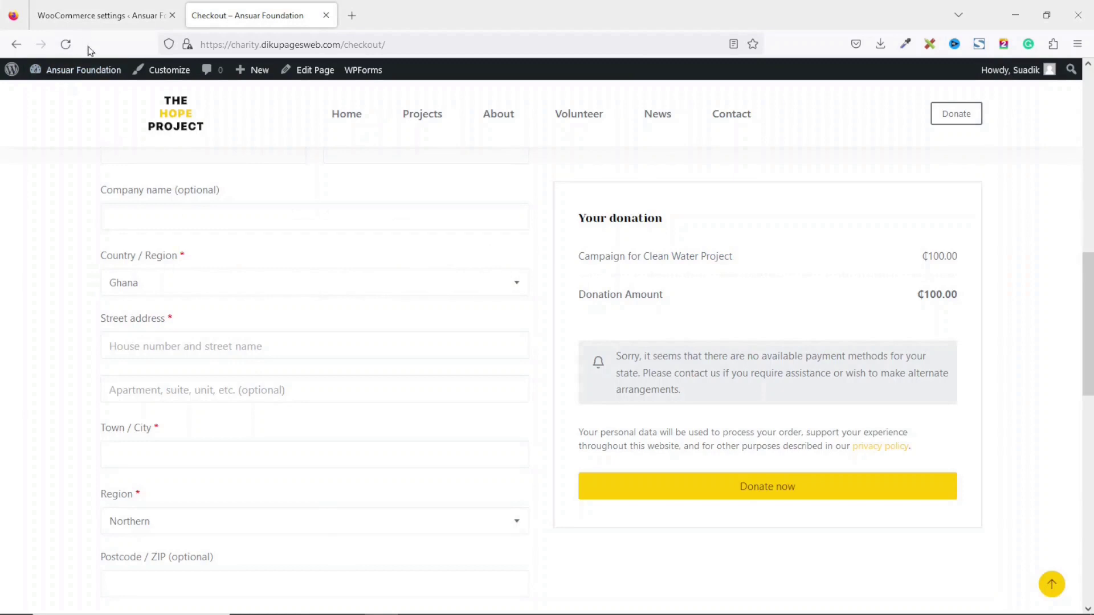
left_click(64, 45)
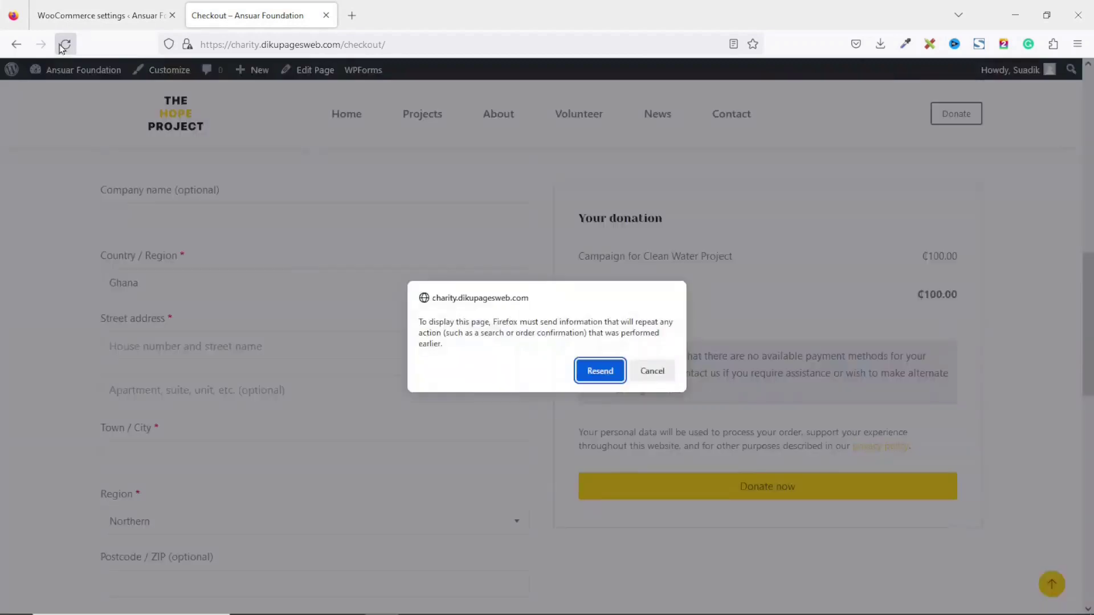
left_click(601, 377)
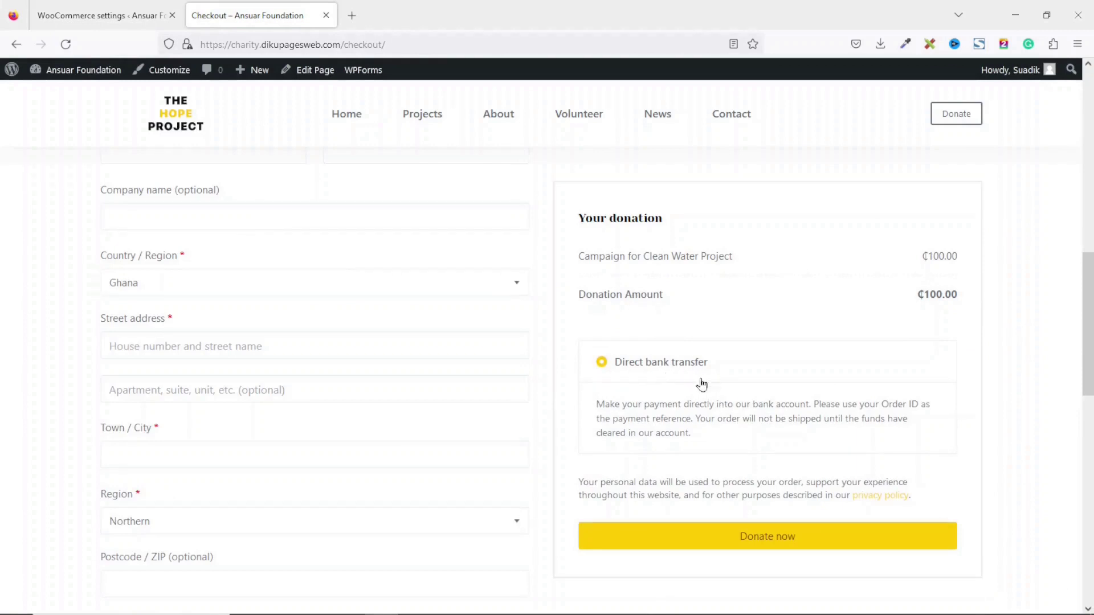
scroll(724, 389, "up", 2)
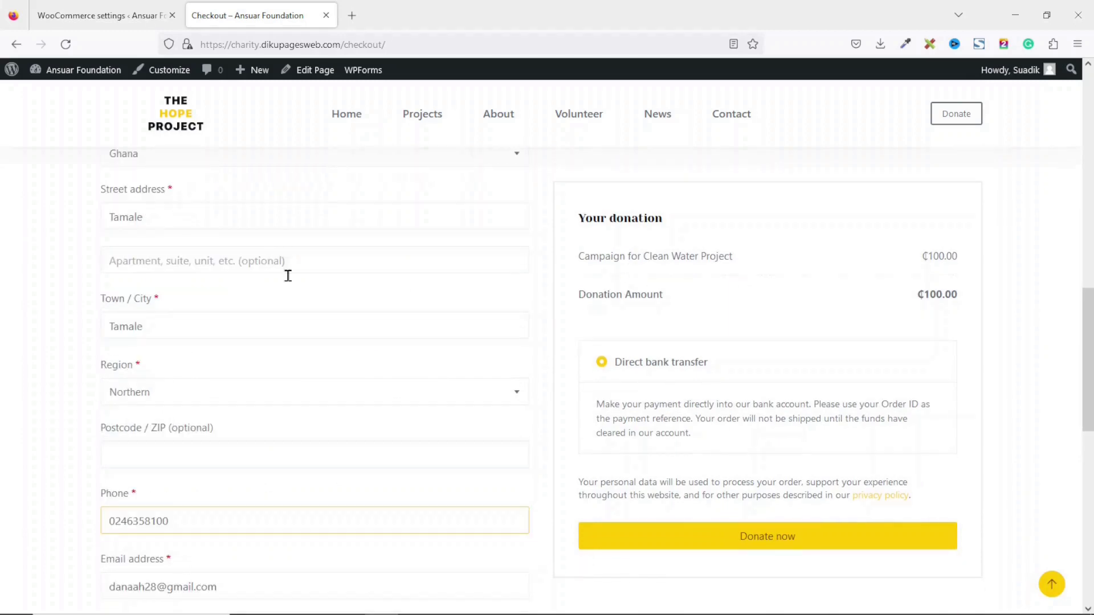
scroll(305, 317, "down", 6)
scroll(305, 317, "up", 4)
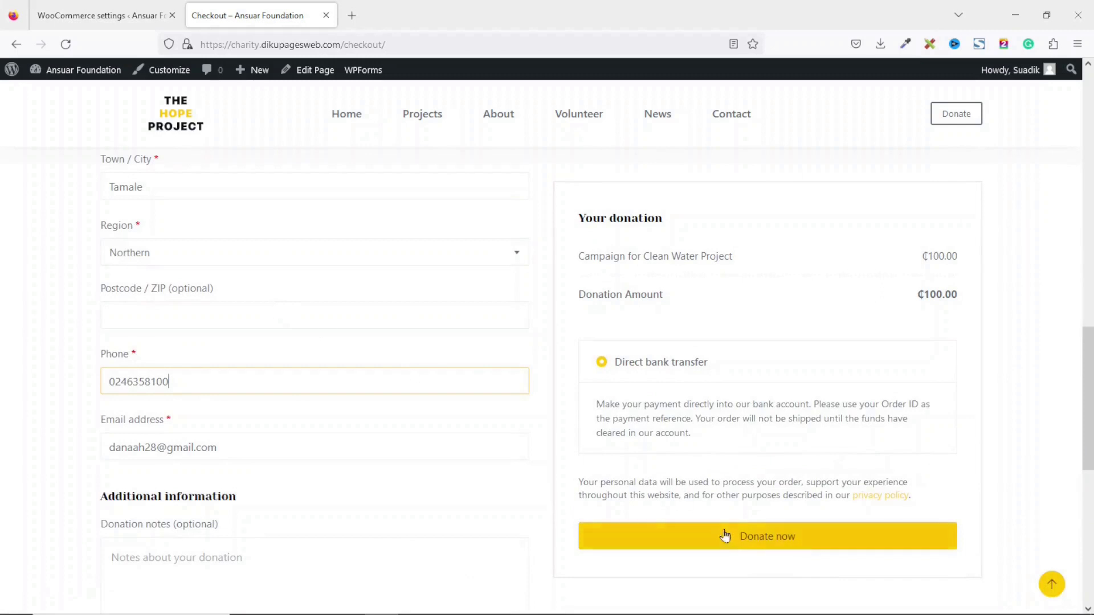
left_click(785, 546)
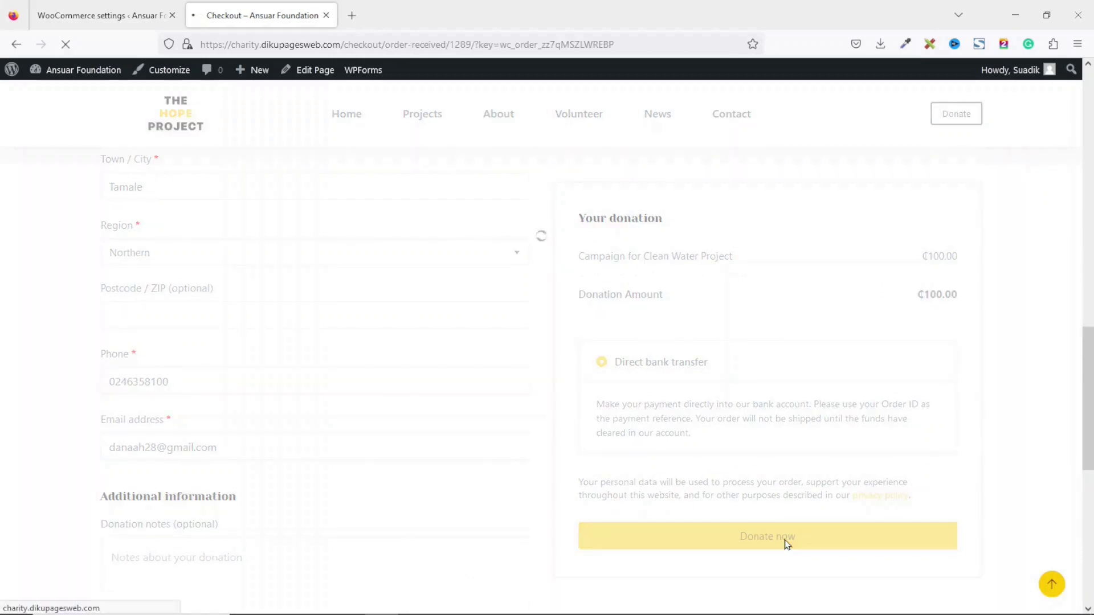
- Scroll the order-received page and highlight the Direct bank transfer payment method
scroll(778, 488, "down", 5)
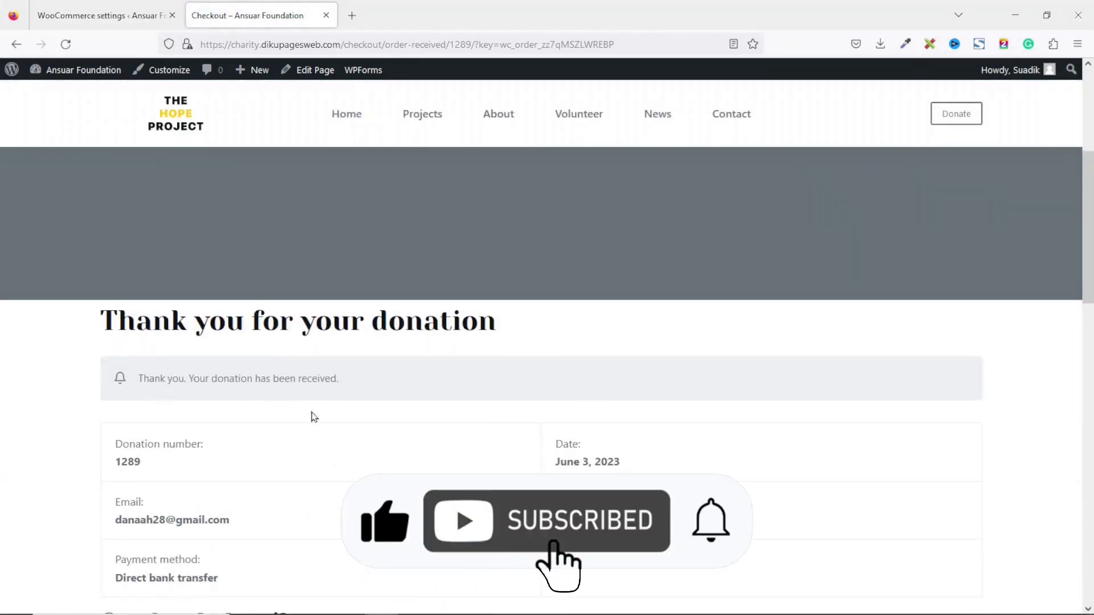
scroll(403, 397, "down", 3)
scroll(405, 398, "down", 1)
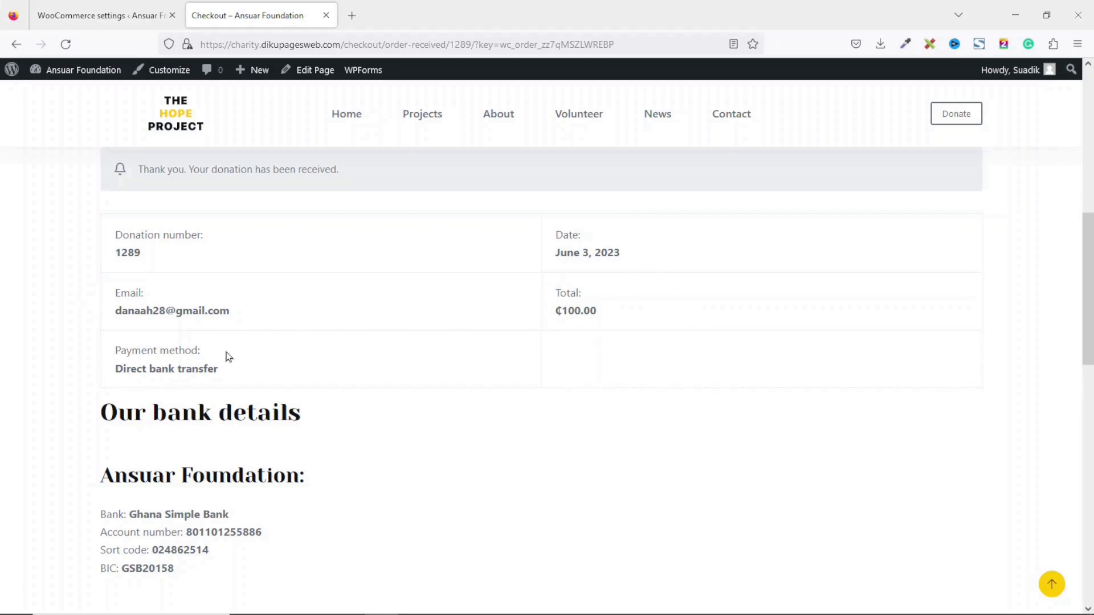
left_click_drag(114, 349, 216, 352)
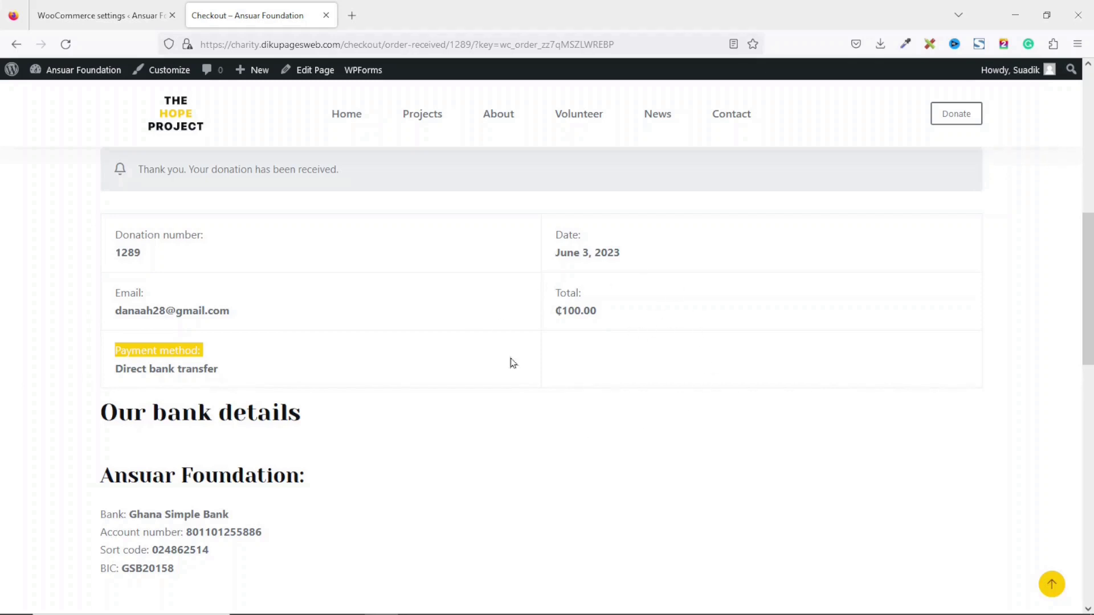
- Highlight the foundation's bank details listed on the thank-you page
scroll(542, 372, "up", 2)
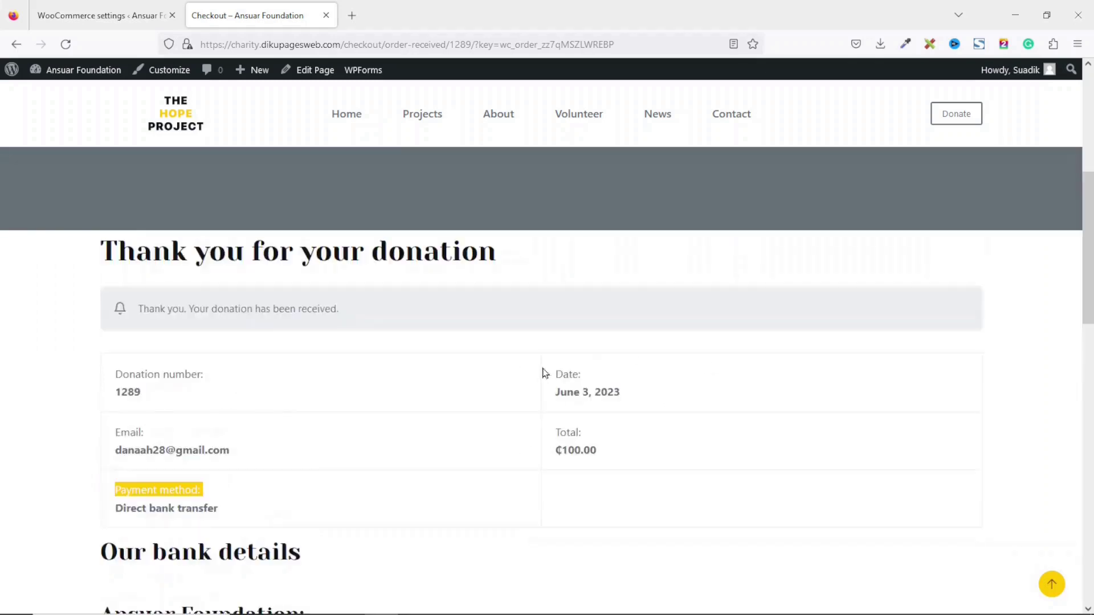
scroll(544, 373, "down", 3)
left_click(110, 352)
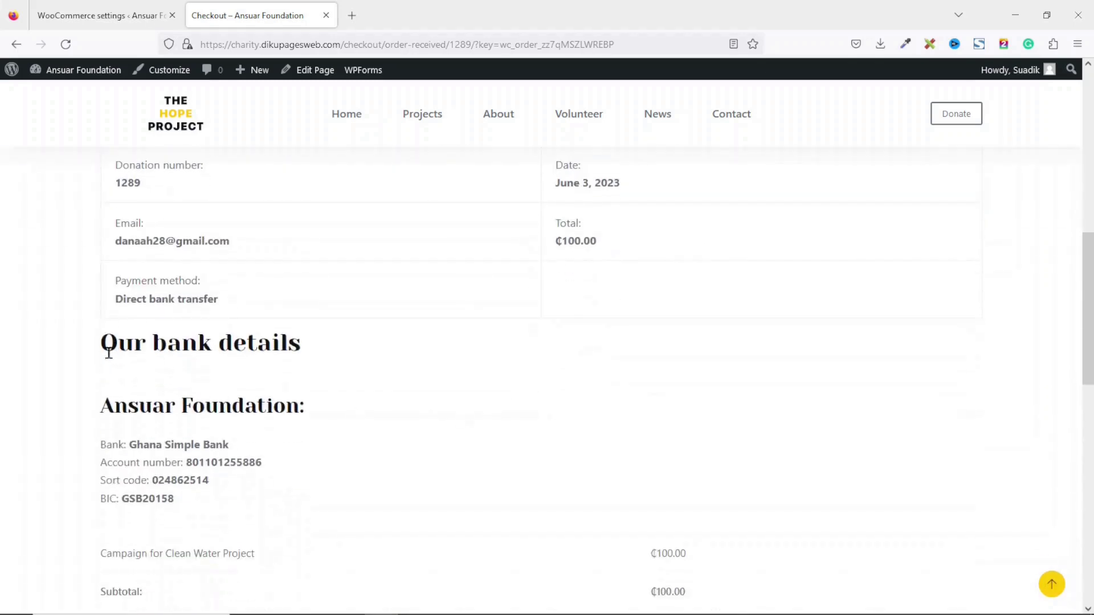
left_click_drag(109, 404, 188, 508)
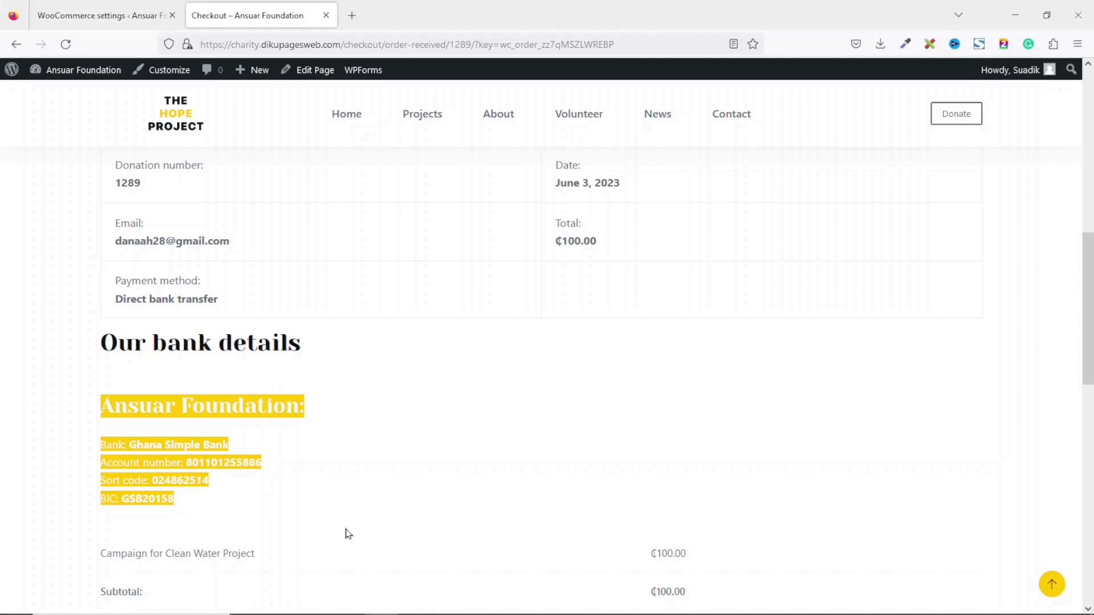
scroll(346, 529, "down", 5)
scroll(347, 529, "up", 6)
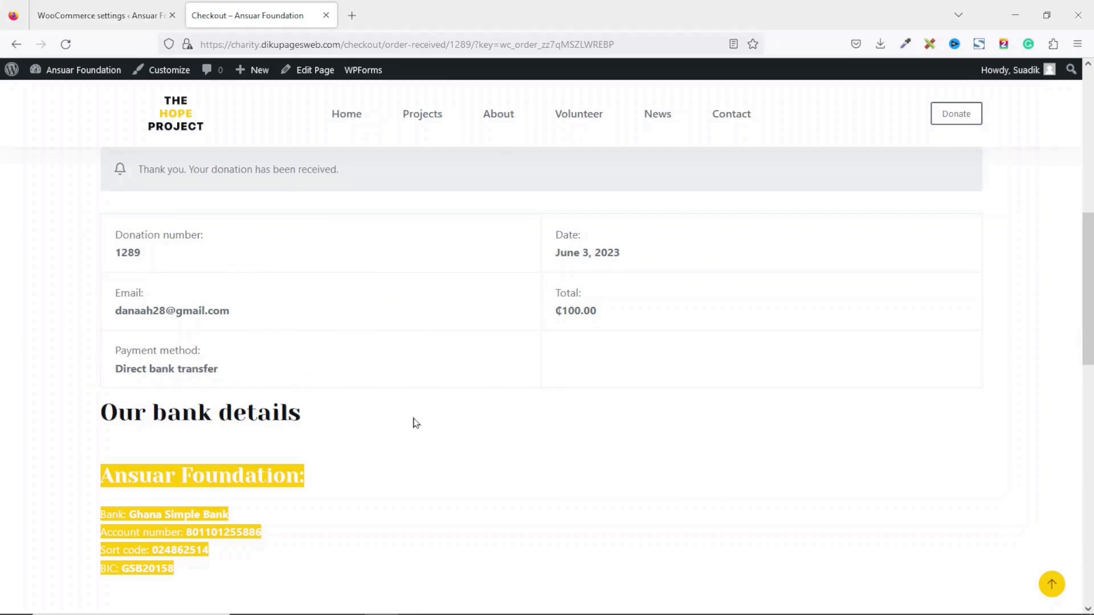
left_click(84, 17)
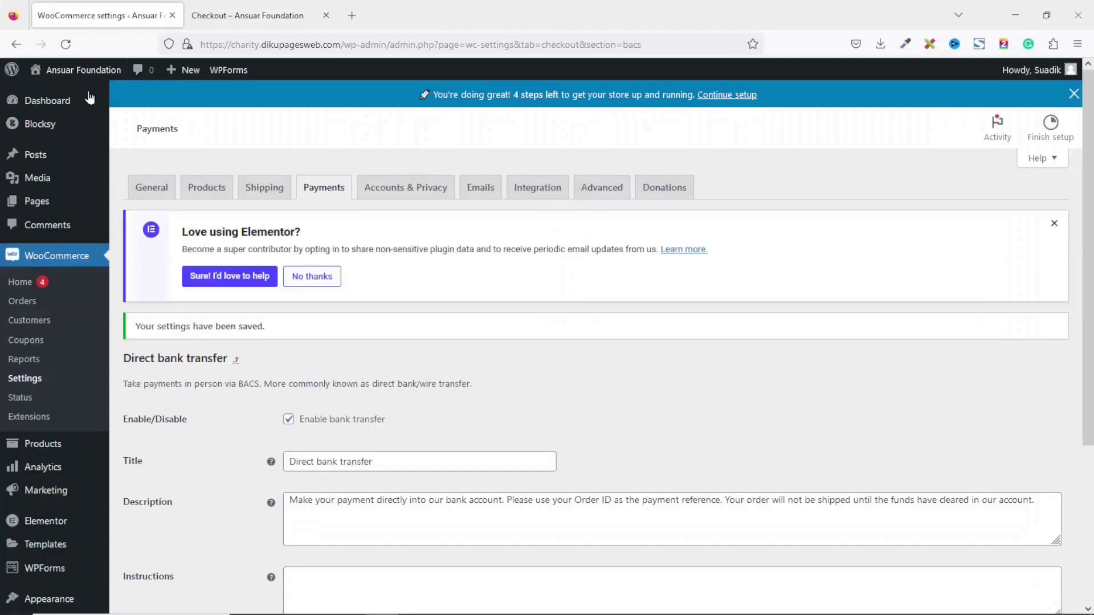
- Open the new ₵100 donation order and update its status to Completed
left_click(22, 301)
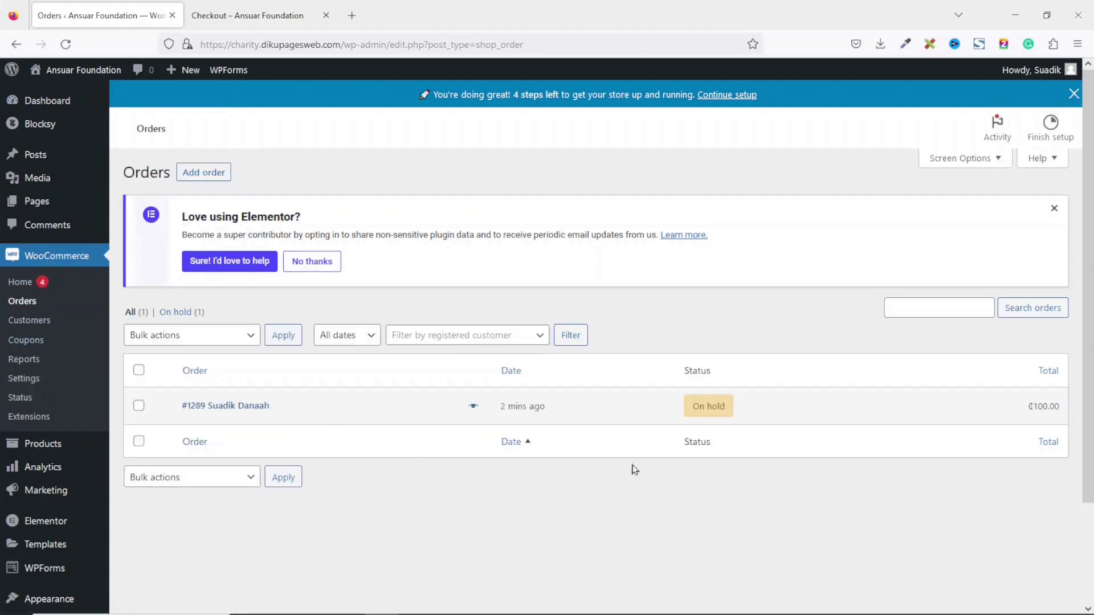
left_click(226, 406)
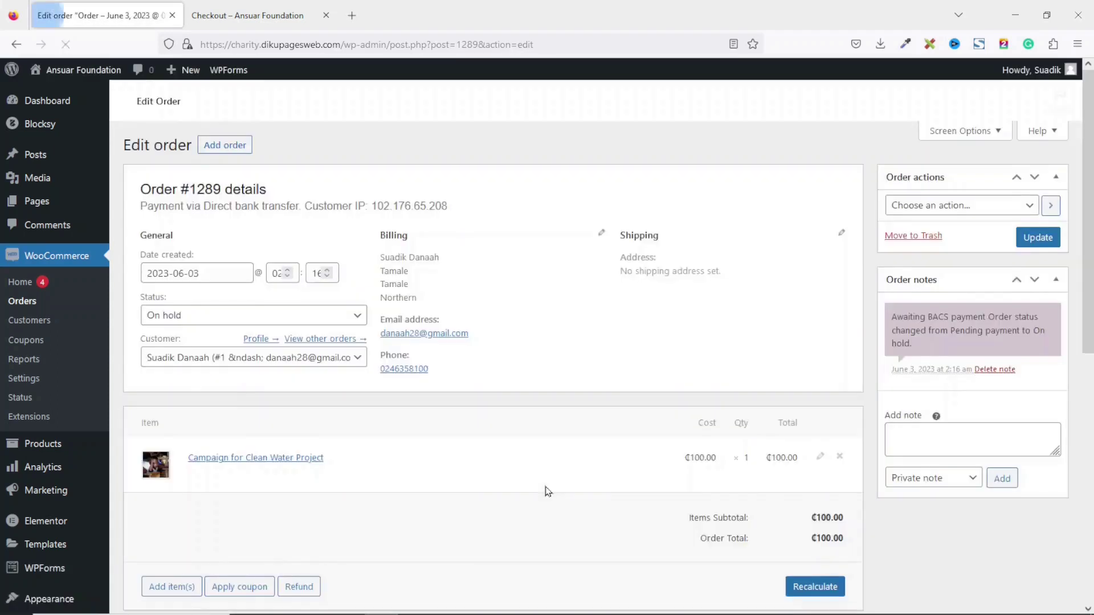
scroll(480, 461, "up", 1)
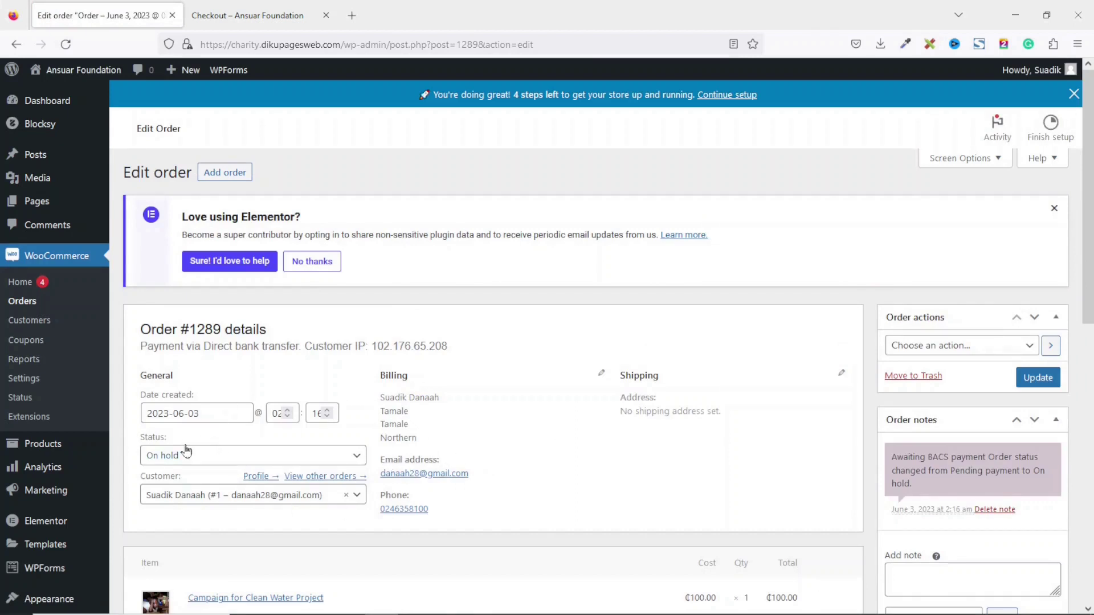
left_click(205, 462)
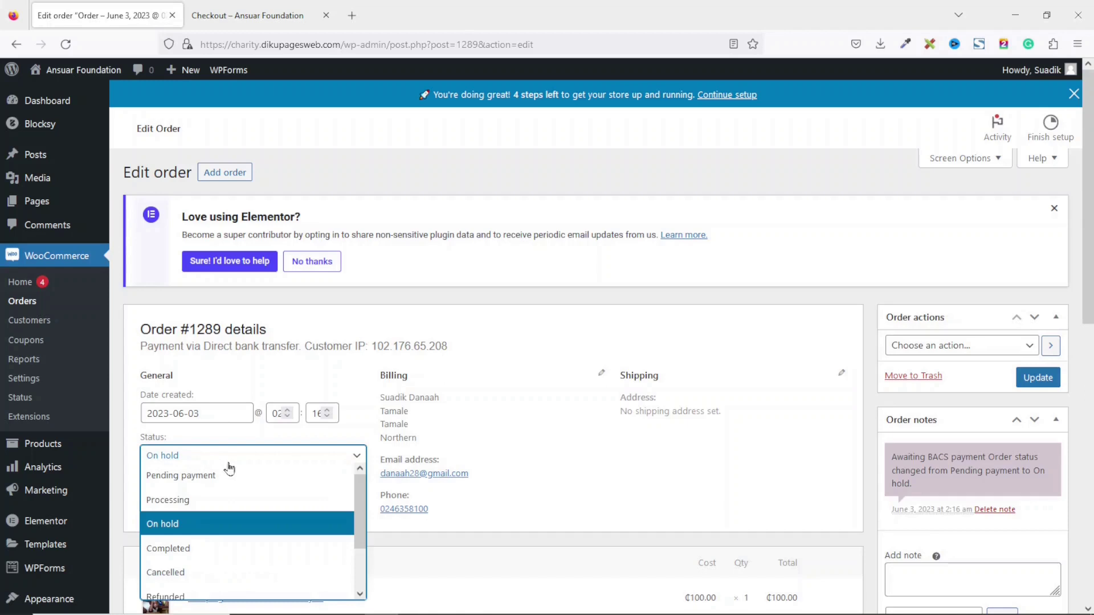
left_click(213, 556)
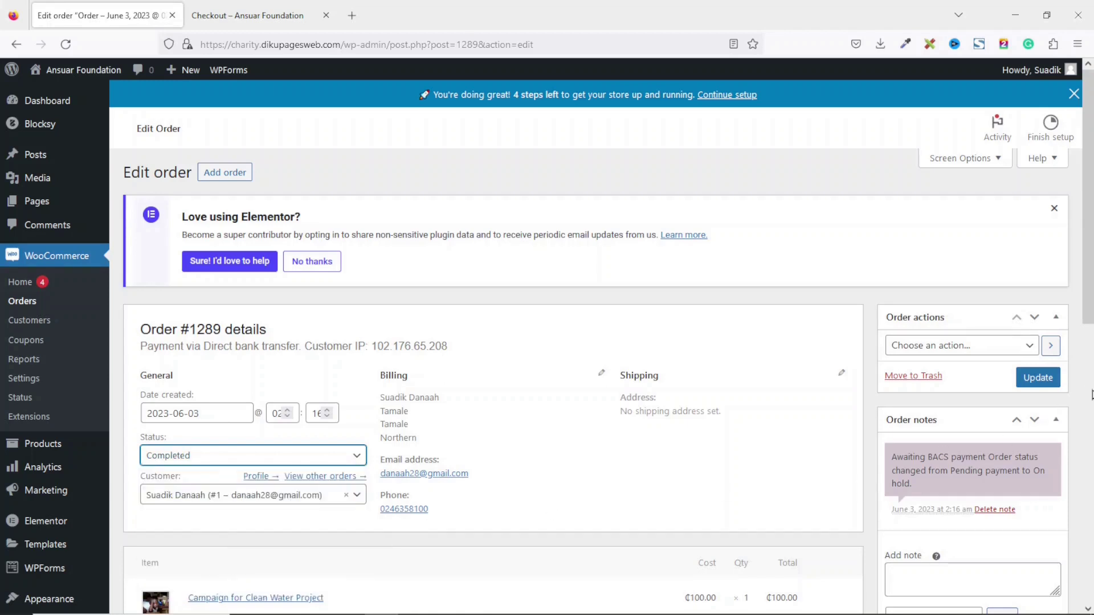
left_click(1048, 379)
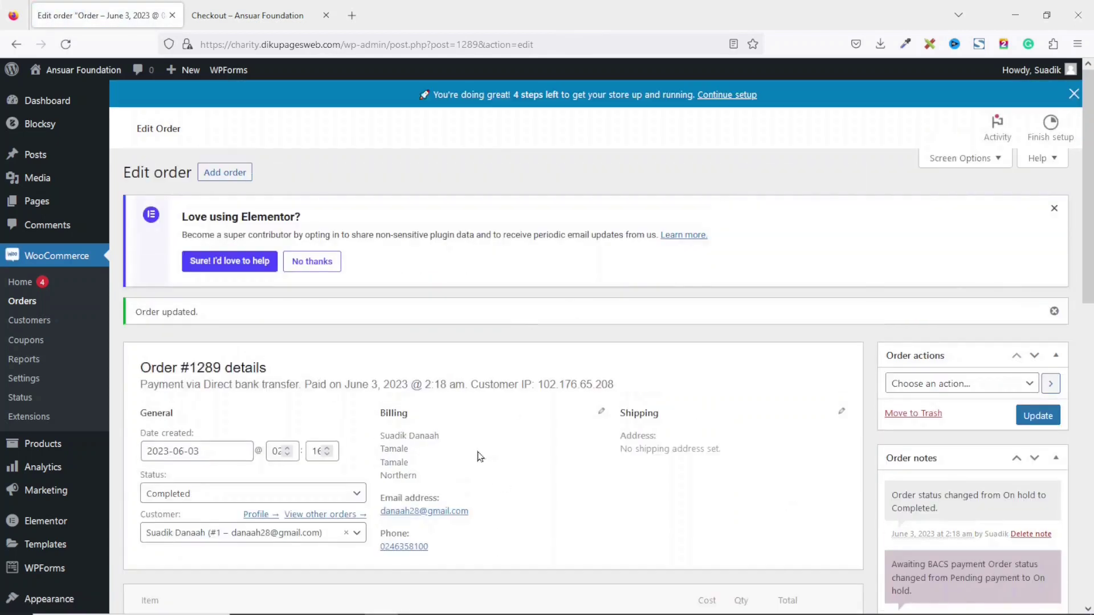
- Check the donation confirmation page, then return to the completed order
key("ctrl+Tab")
scroll(432, 216, "up", 10)
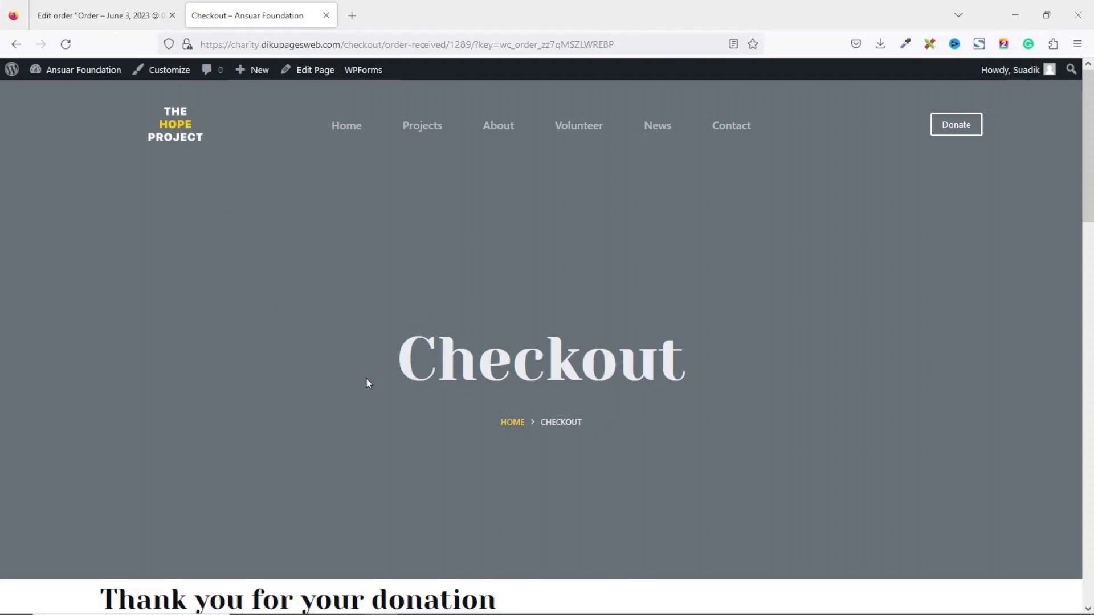
left_click(76, 15)
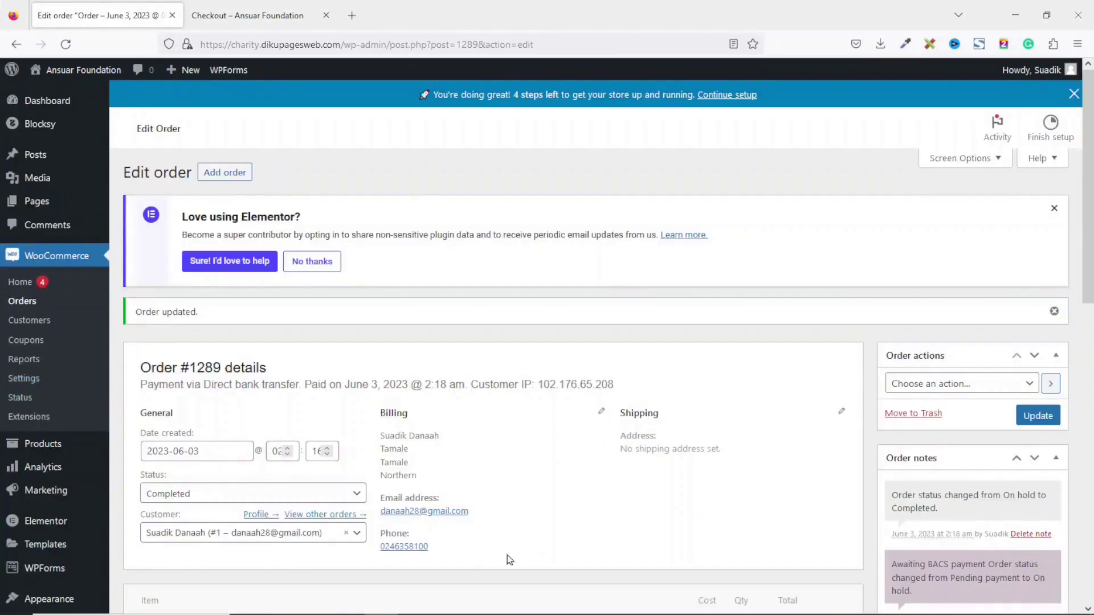
- Turn off automatic username generation in WooCommerce Accounts & Privacy and save
left_click(24, 379)
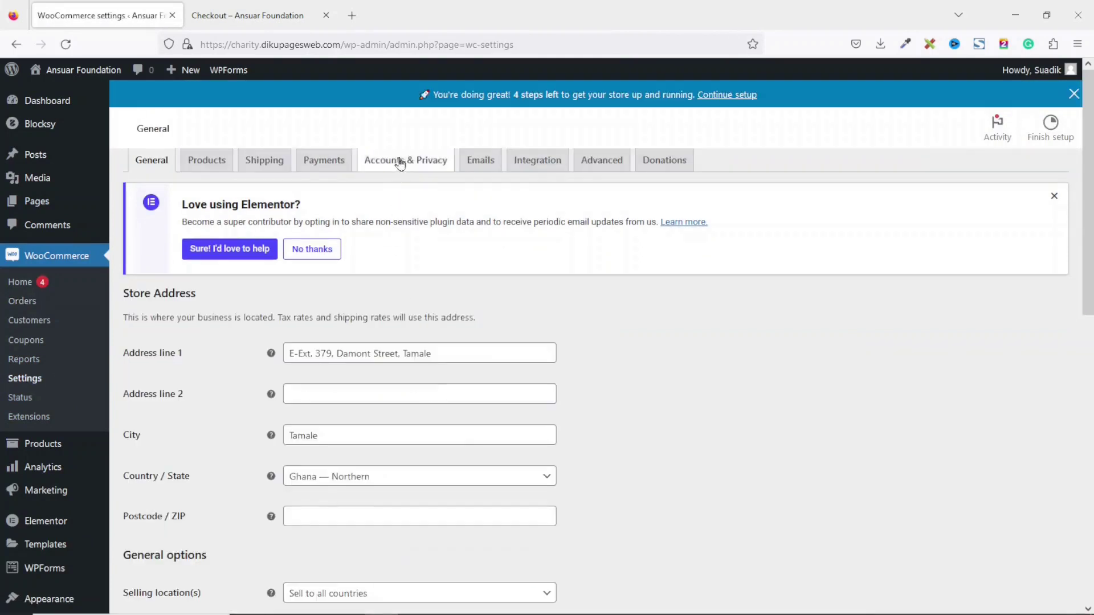
left_click(397, 189)
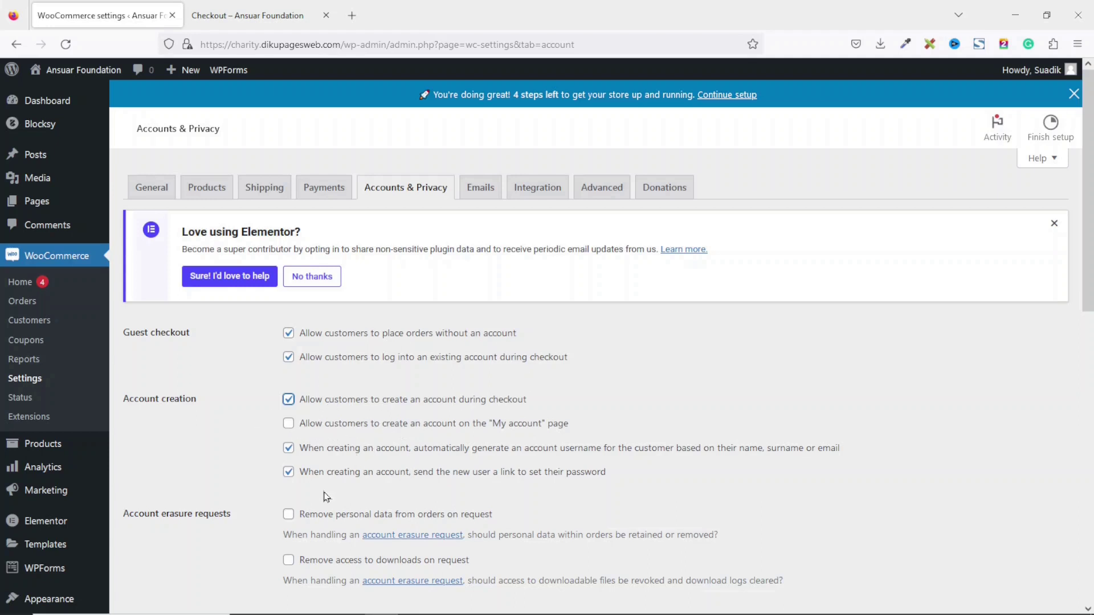
left_click(332, 450)
scroll(331, 467, "down", 15)
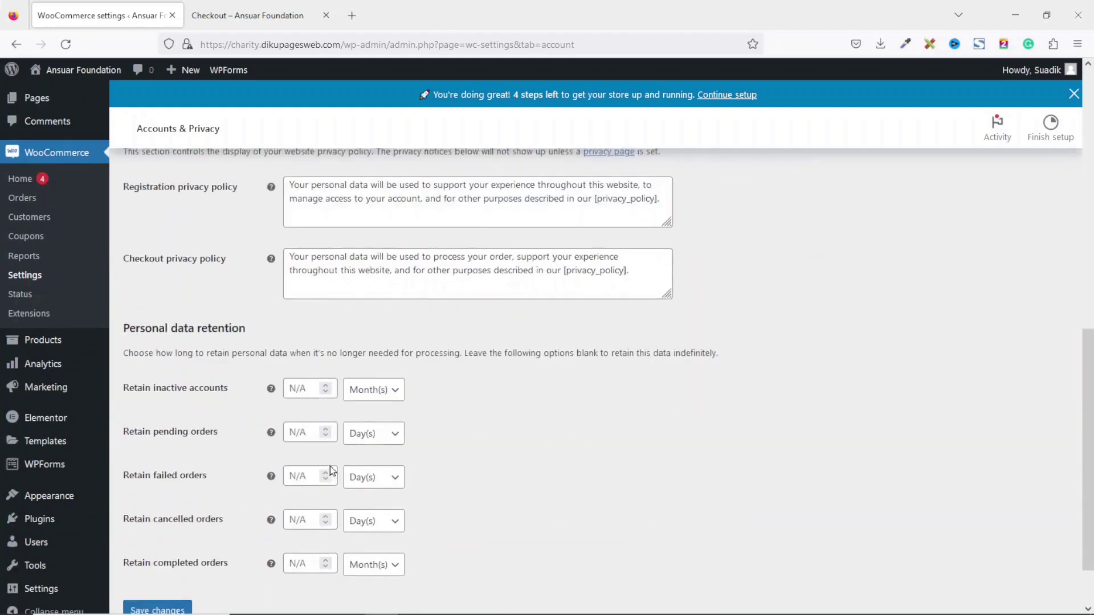
left_click(165, 545)
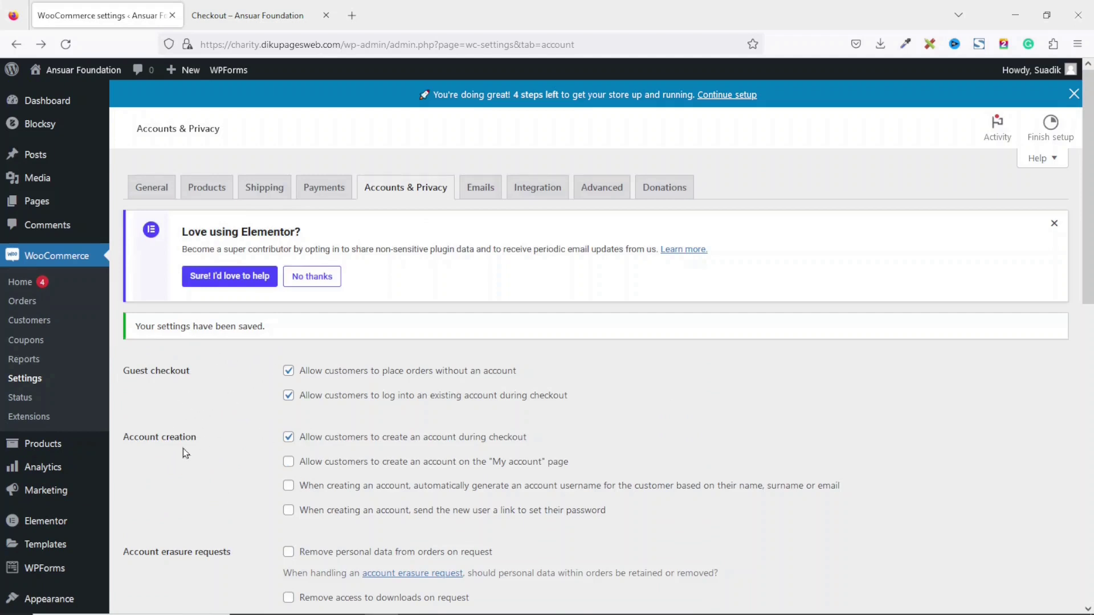
- Go to the WordPress General Settings page
scroll(86, 459, "down", 10)
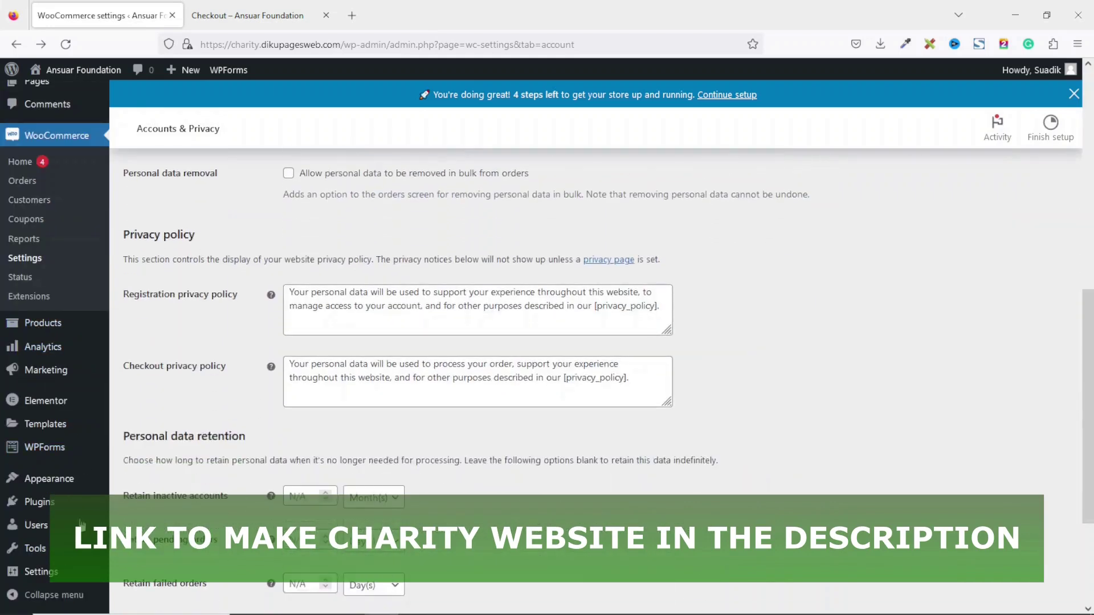
mouse_move(54, 569)
left_click(128, 467)
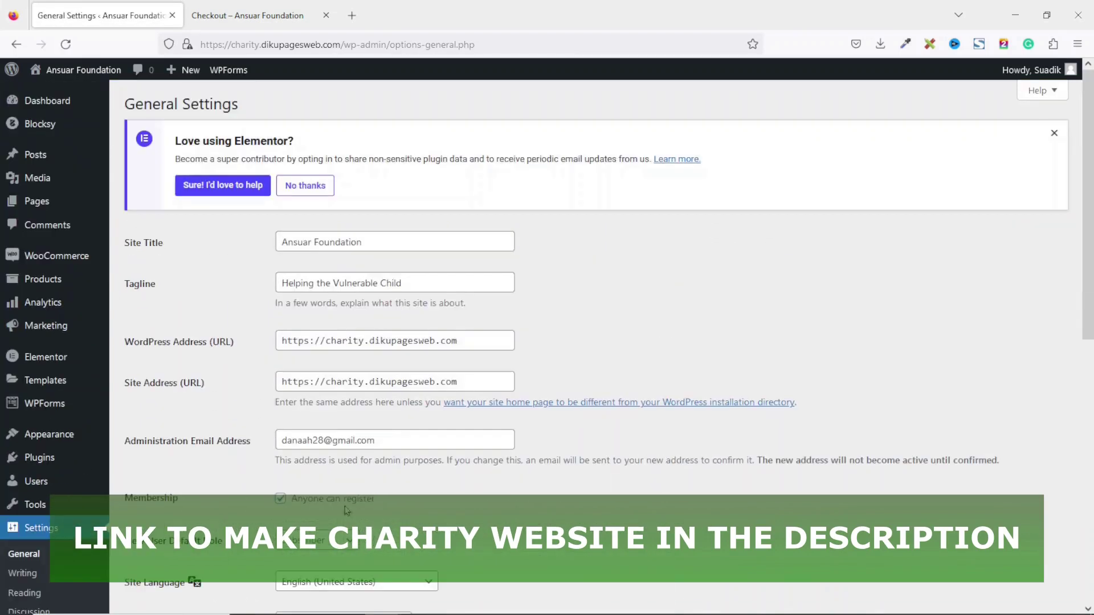